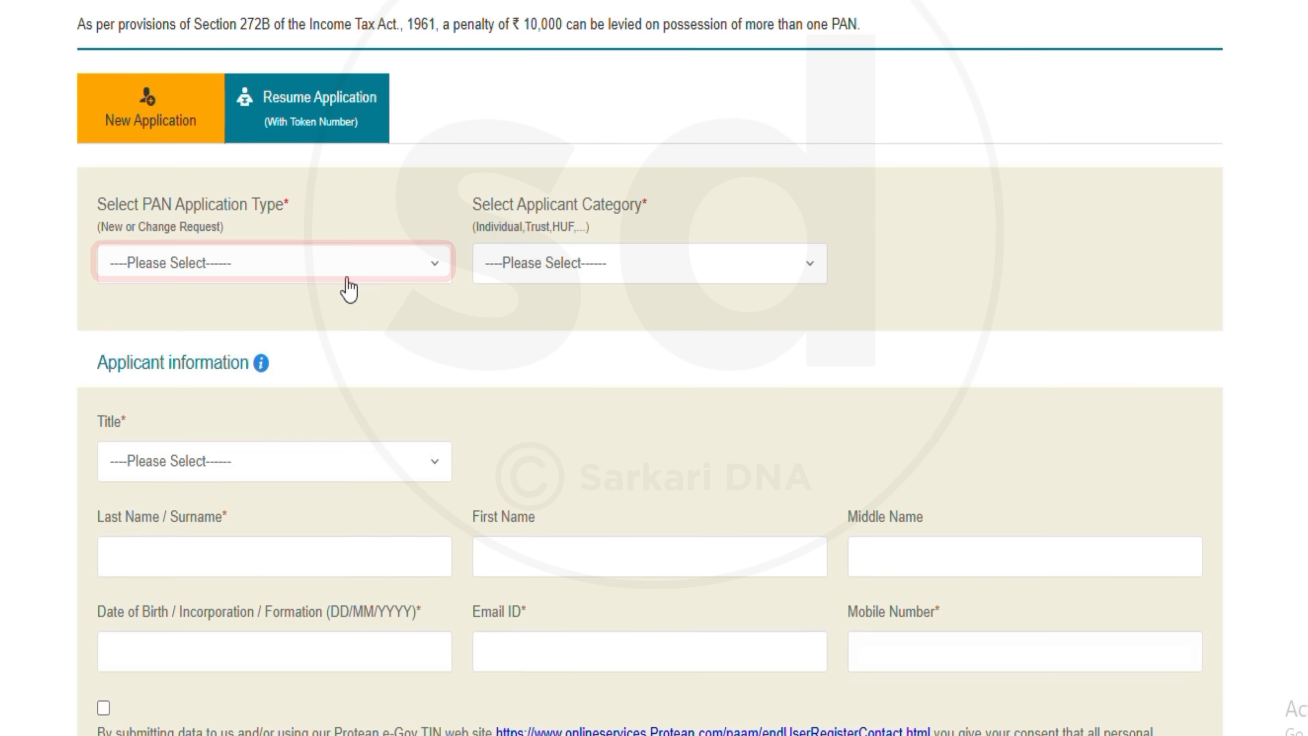
Step: Choose New PAN - Indian Citizen (Form 49A), applicant category INDIVIDUAL and title Shri
left_click(371, 515)
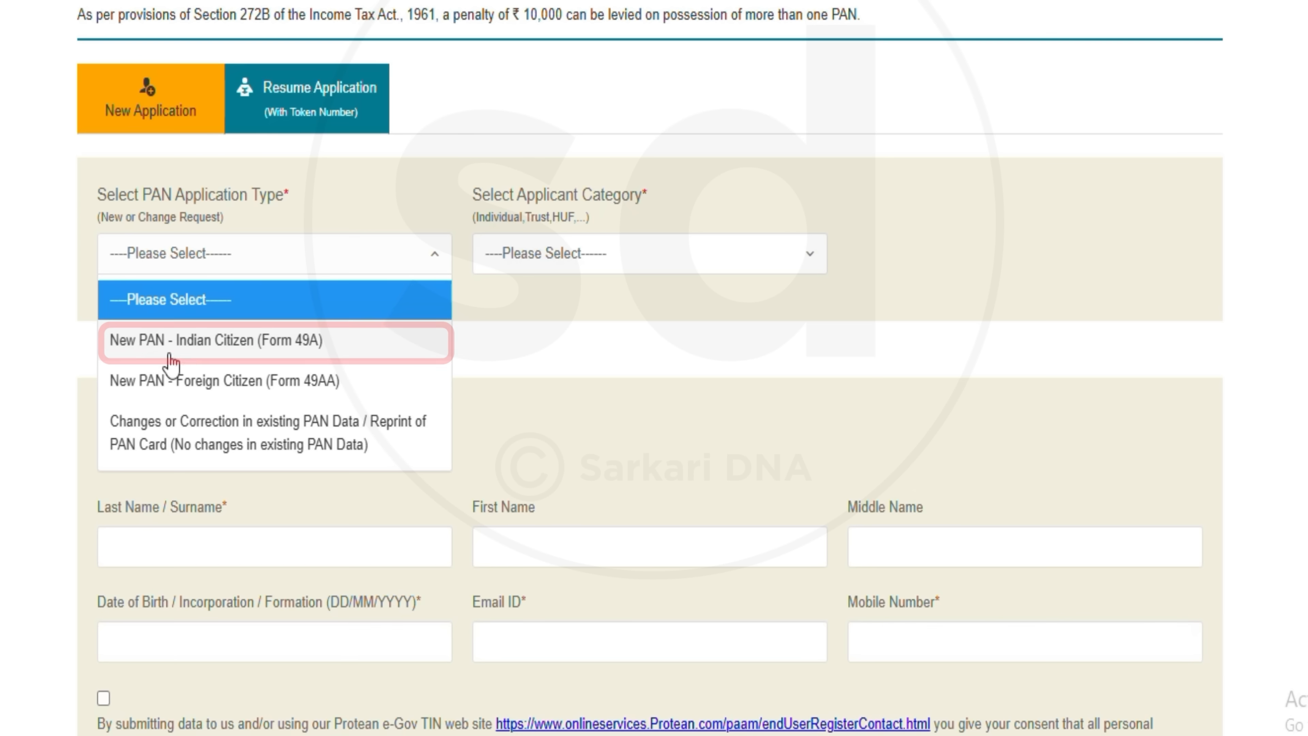
left_click(314, 352)
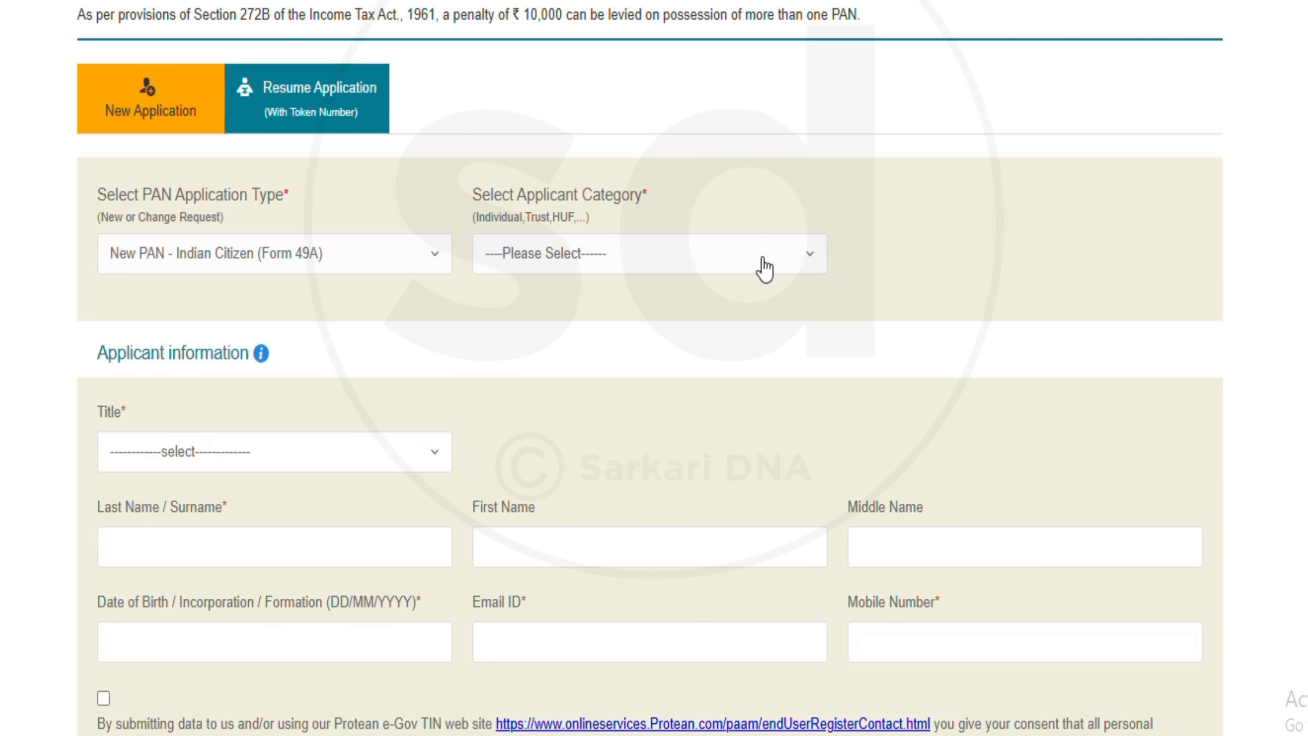
left_click(765, 268)
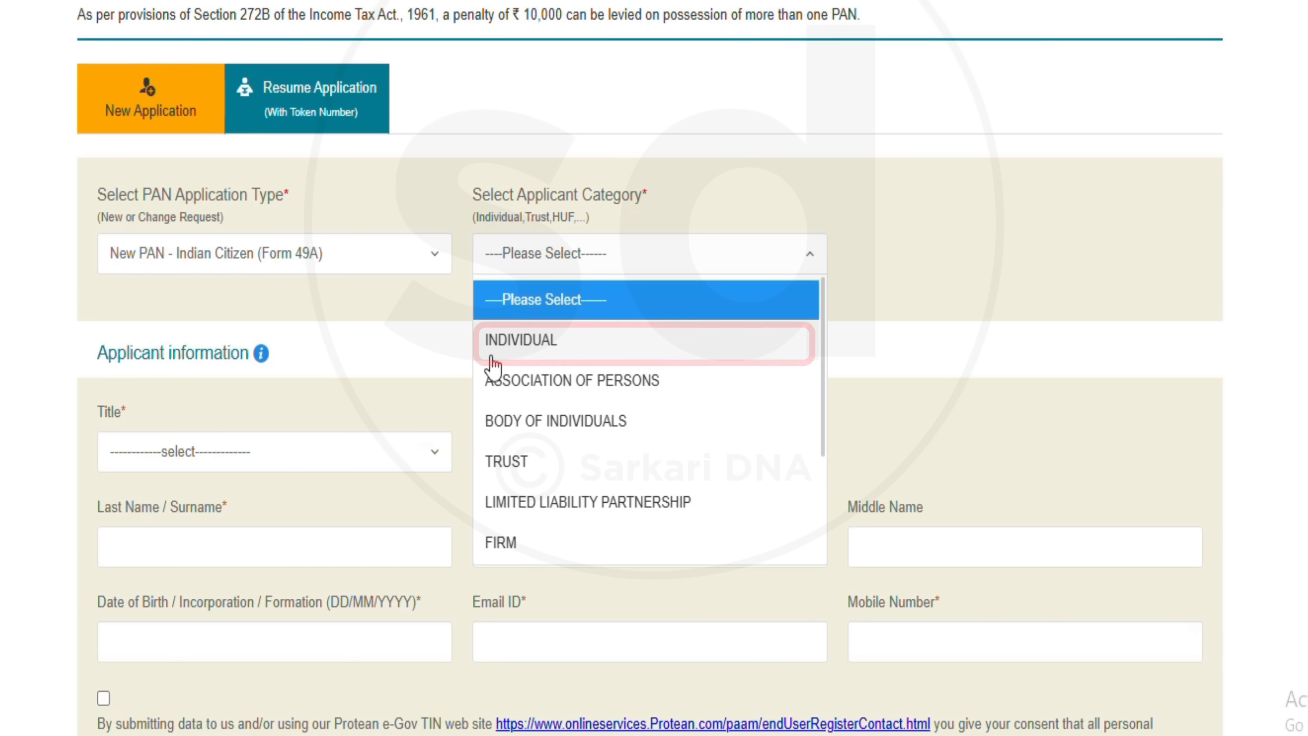
left_click(540, 346)
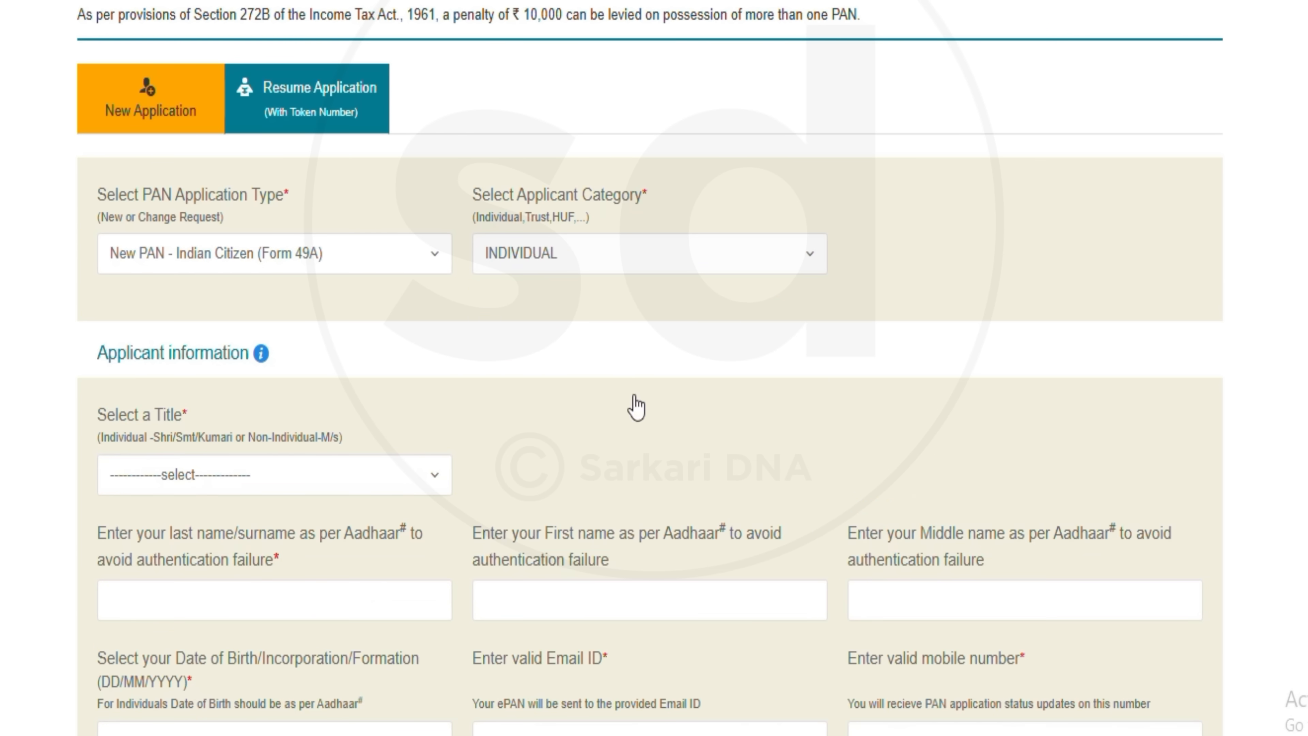
scroll(699, 299, "down", 5)
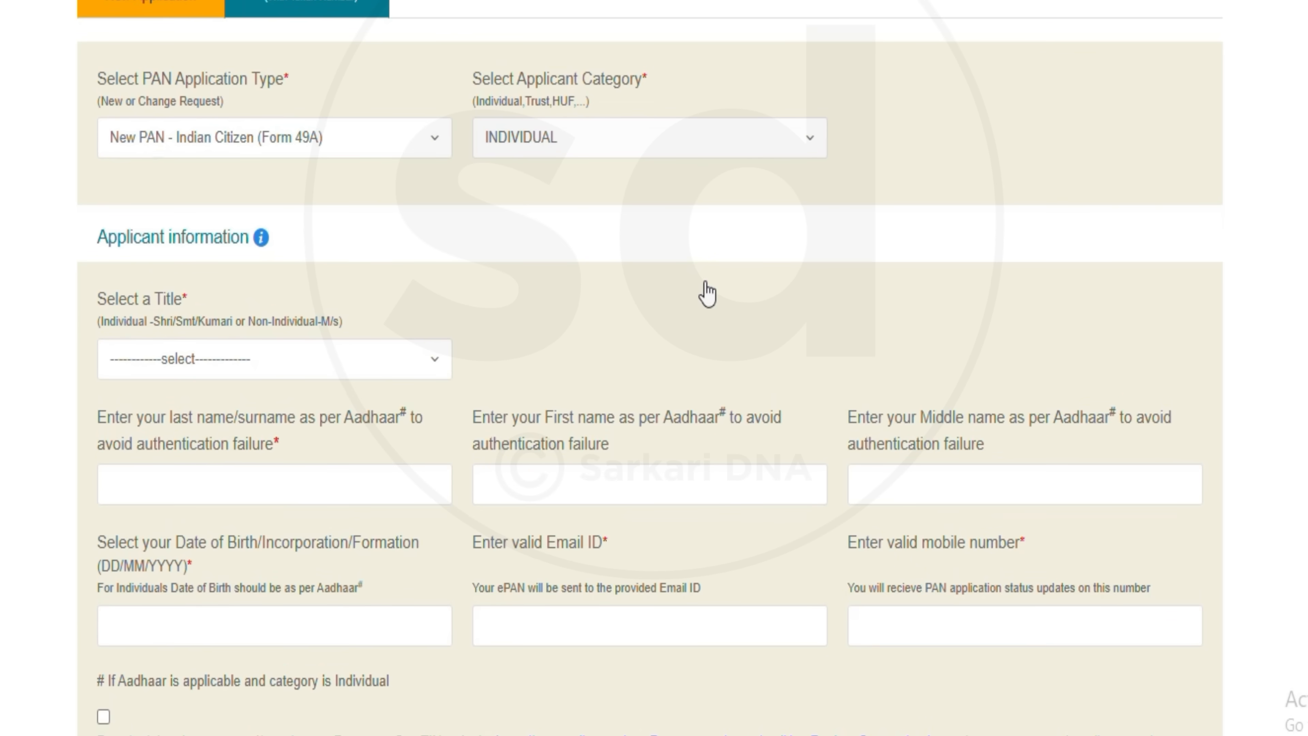
left_click(362, 255)
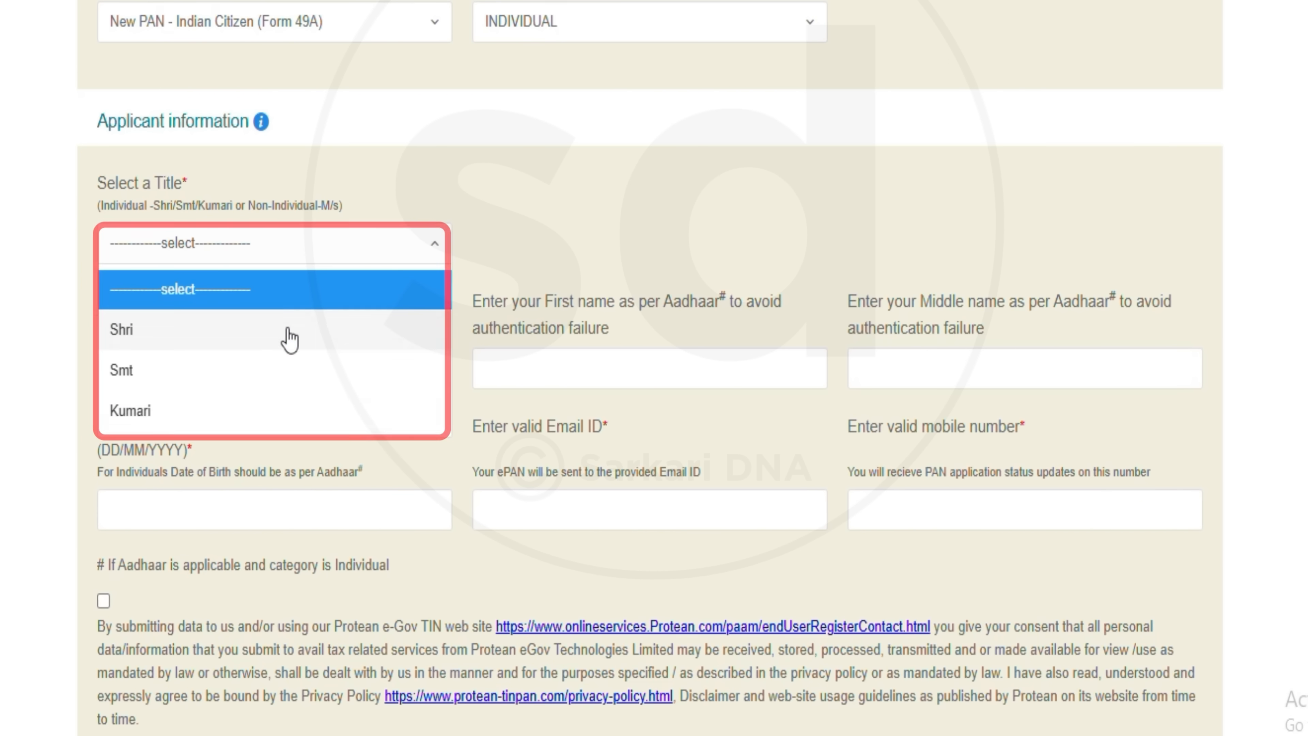
left_click(162, 329)
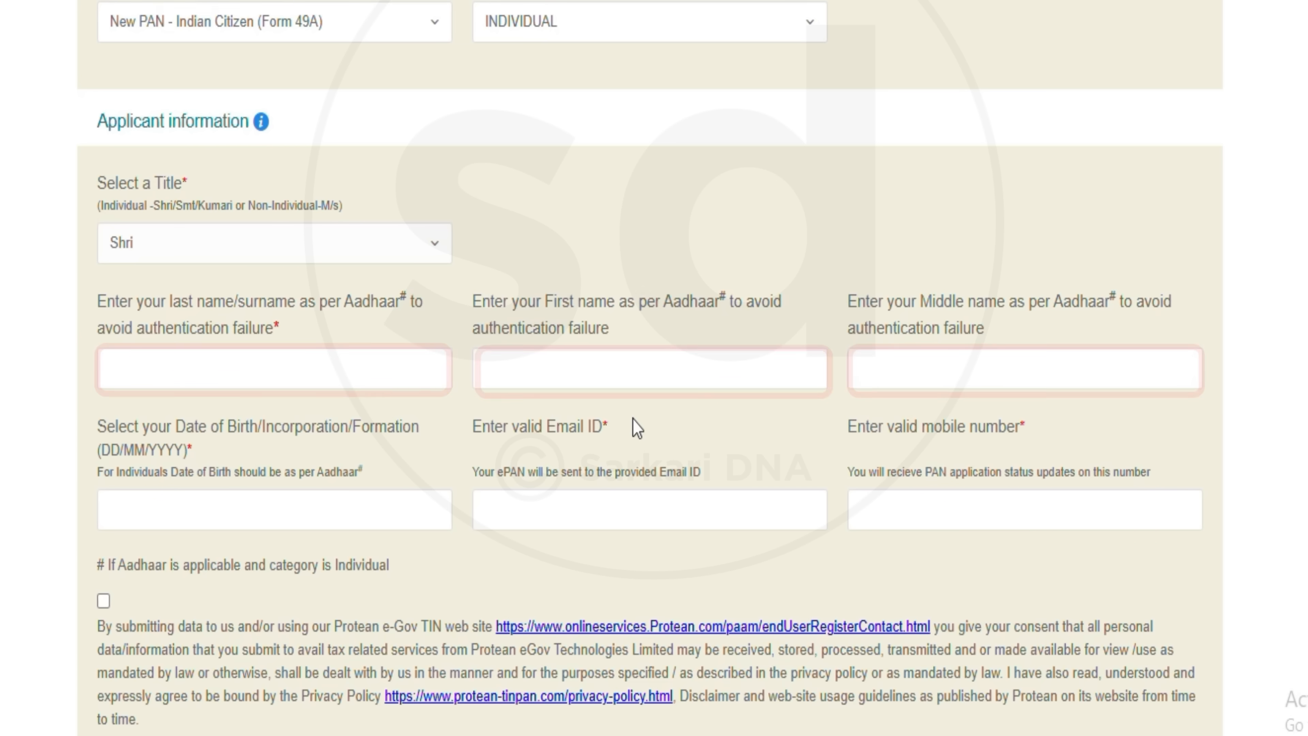
Step: Enter the applicant's first, middle and last names, correcting a typo in the surname
scroll(637, 427, "up", 2)
left_click(619, 469)
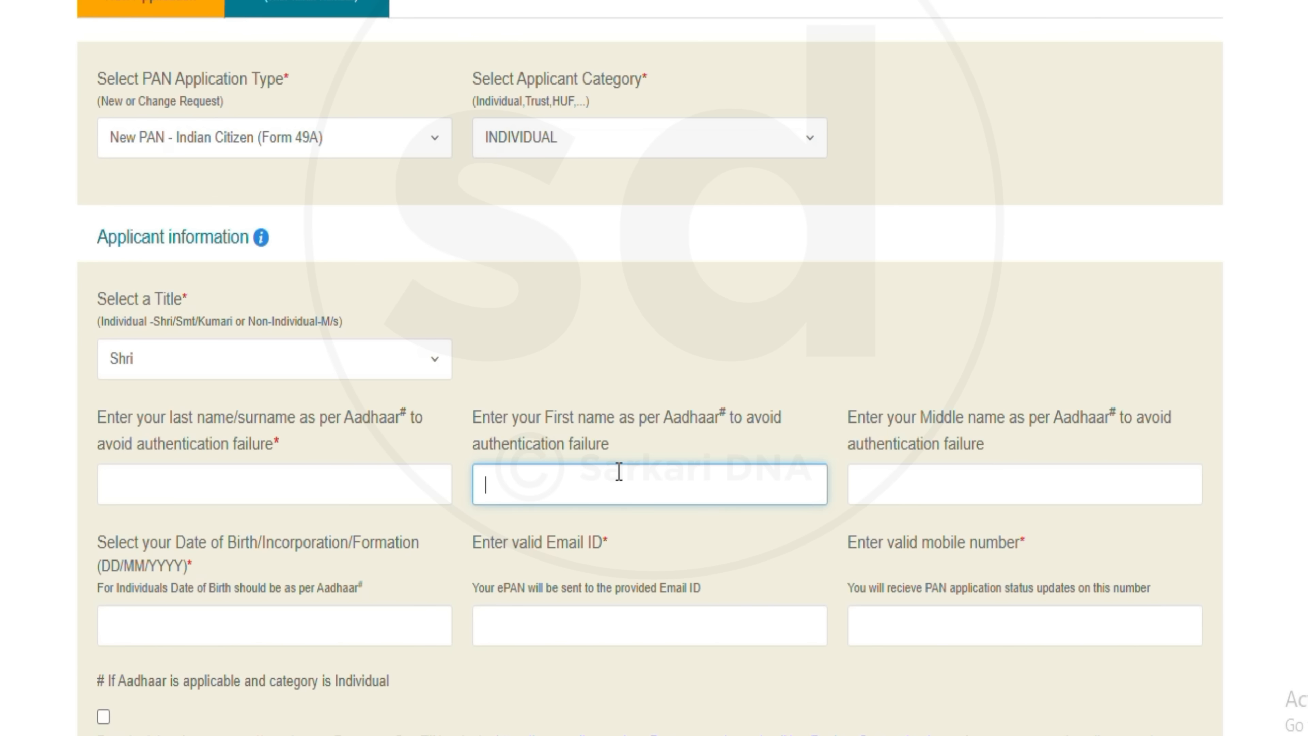
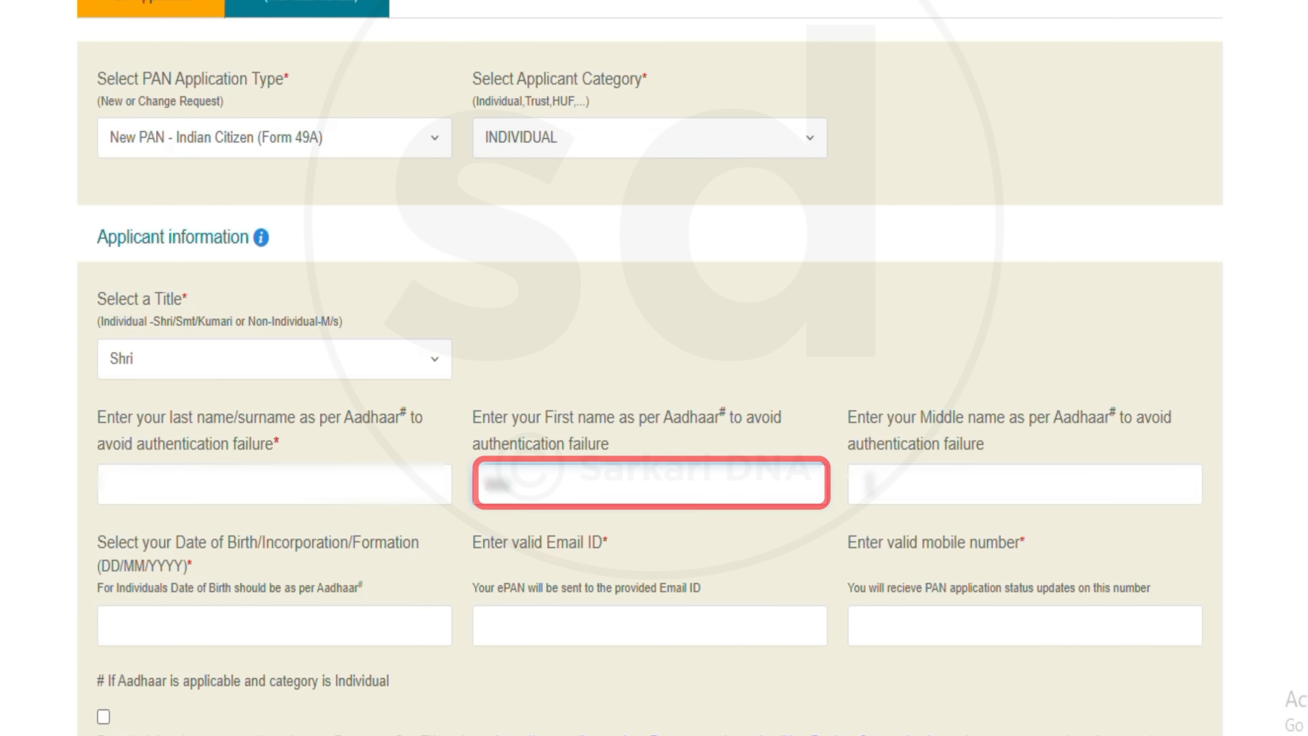
left_click(914, 487)
left_click(154, 487)
type("V")
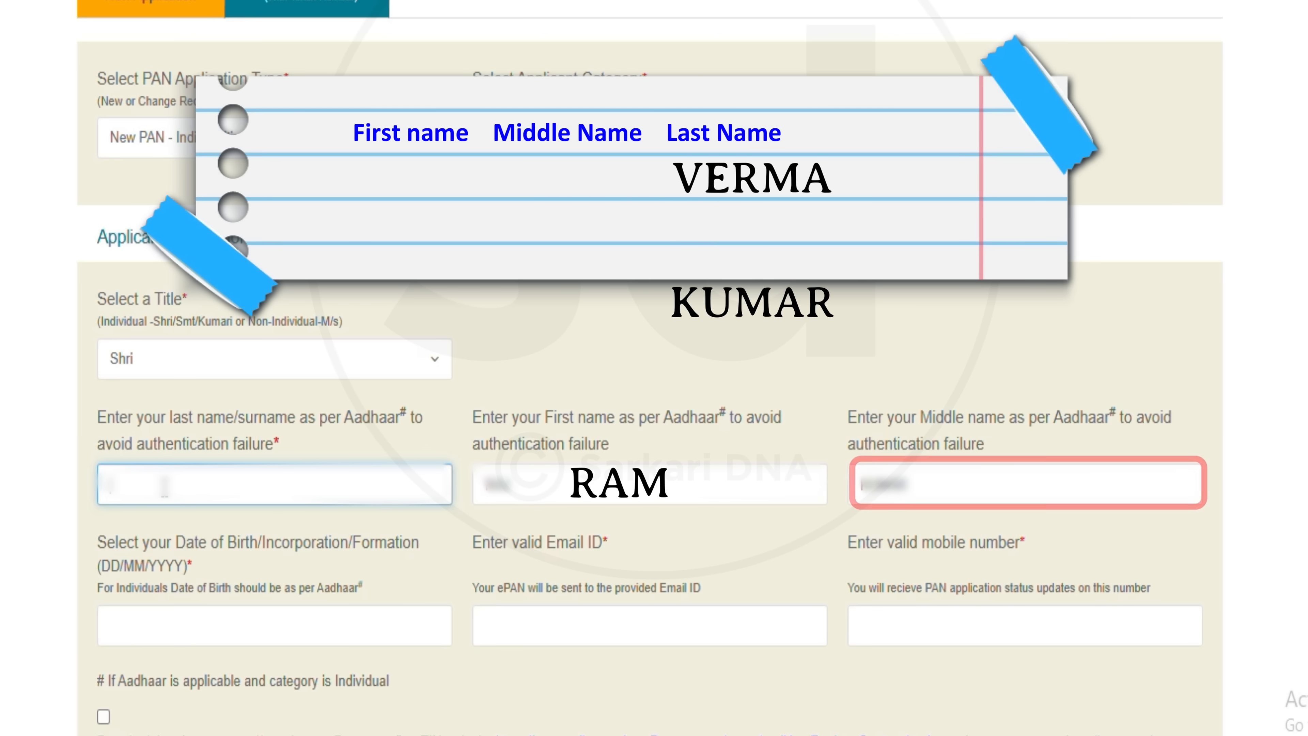
type("erm")
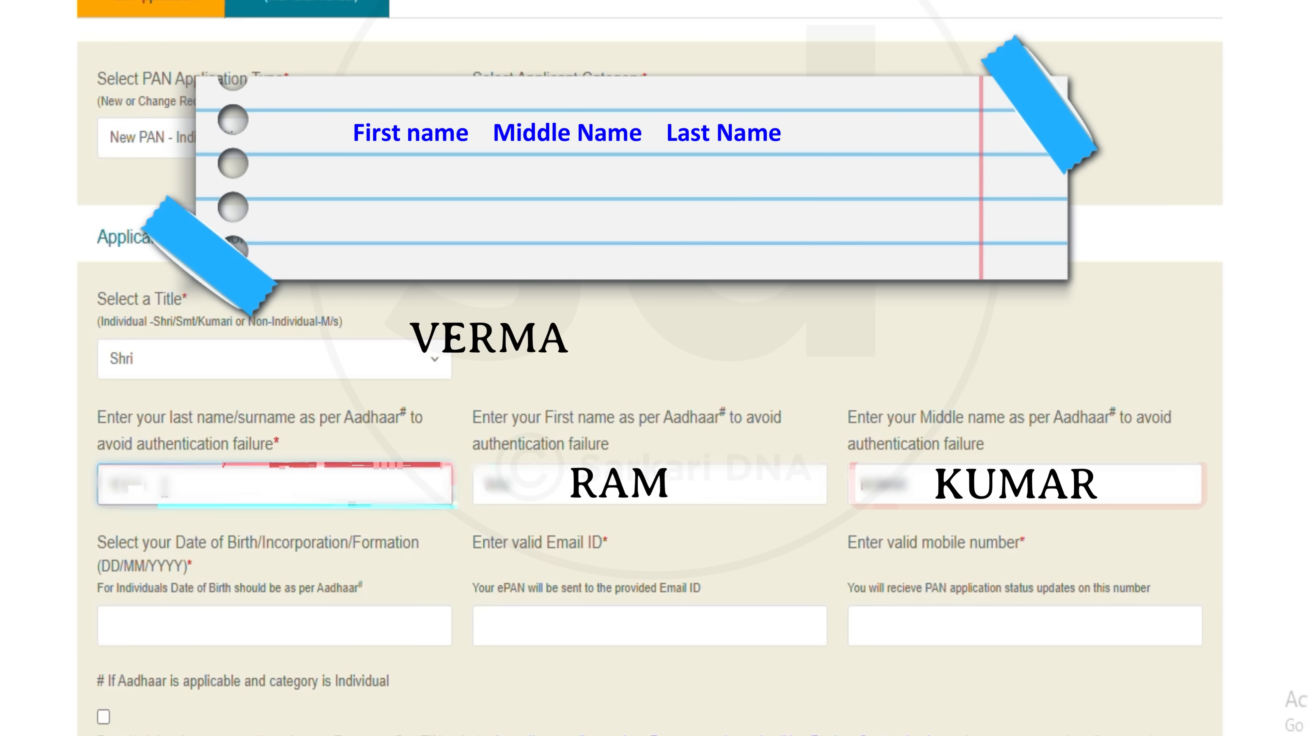
key("BackSpace")
key("BackSpace")
key("BackSpace")
key("BackSpace")
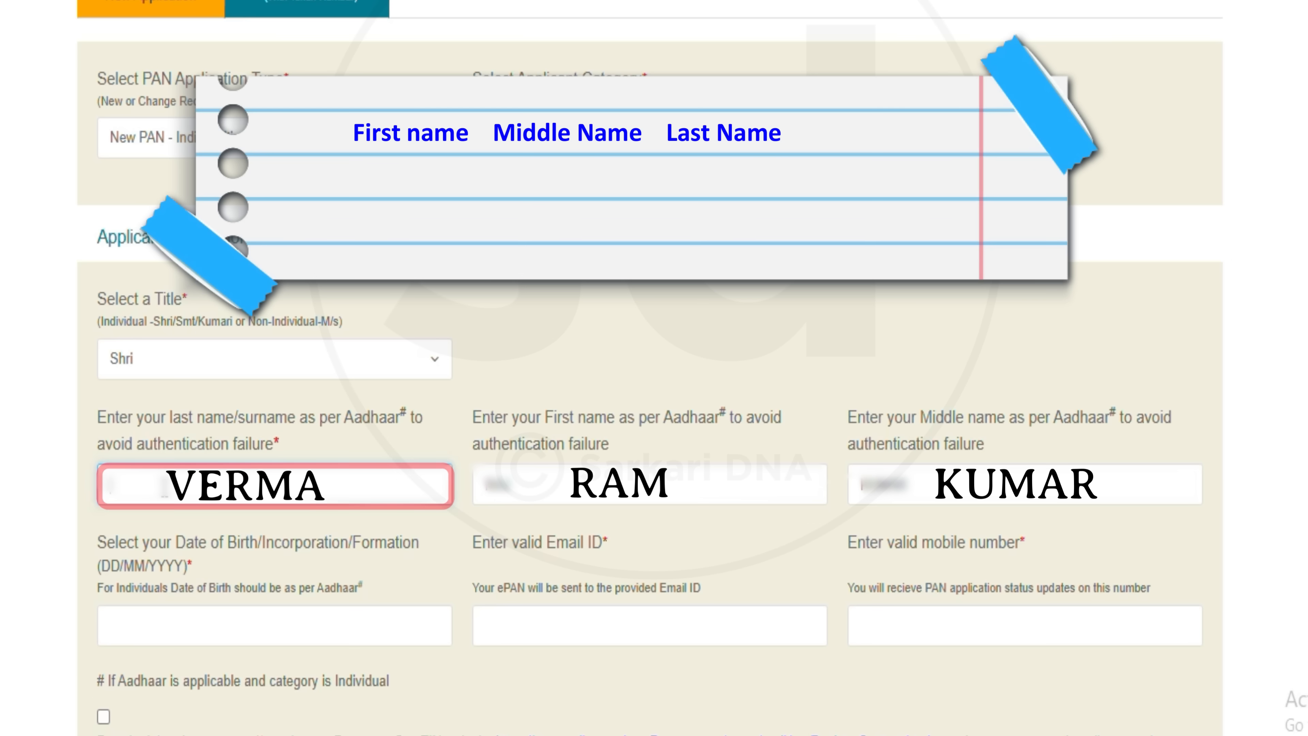
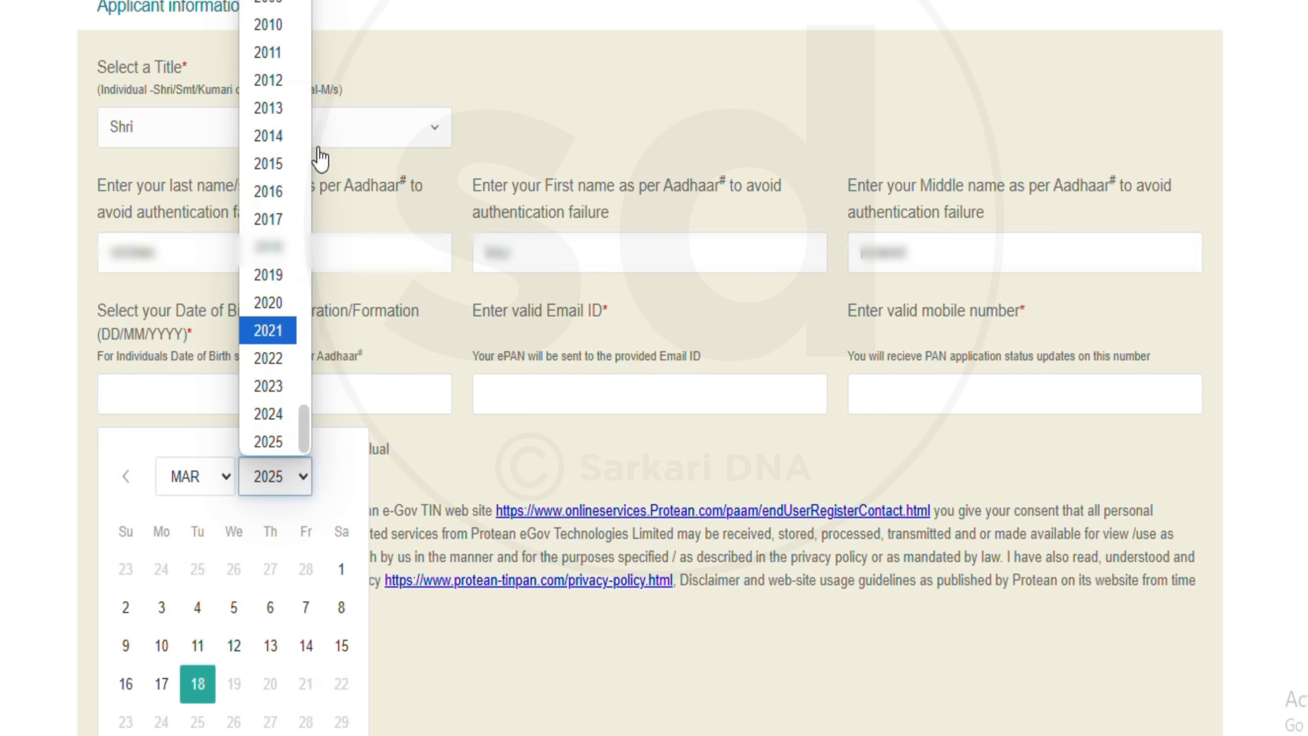
scroll(278, 152, "up", 10)
scroll(278, 152, "up", 10)
scroll(268, 319, "down", 13)
scroll(267, 229, "down", 8)
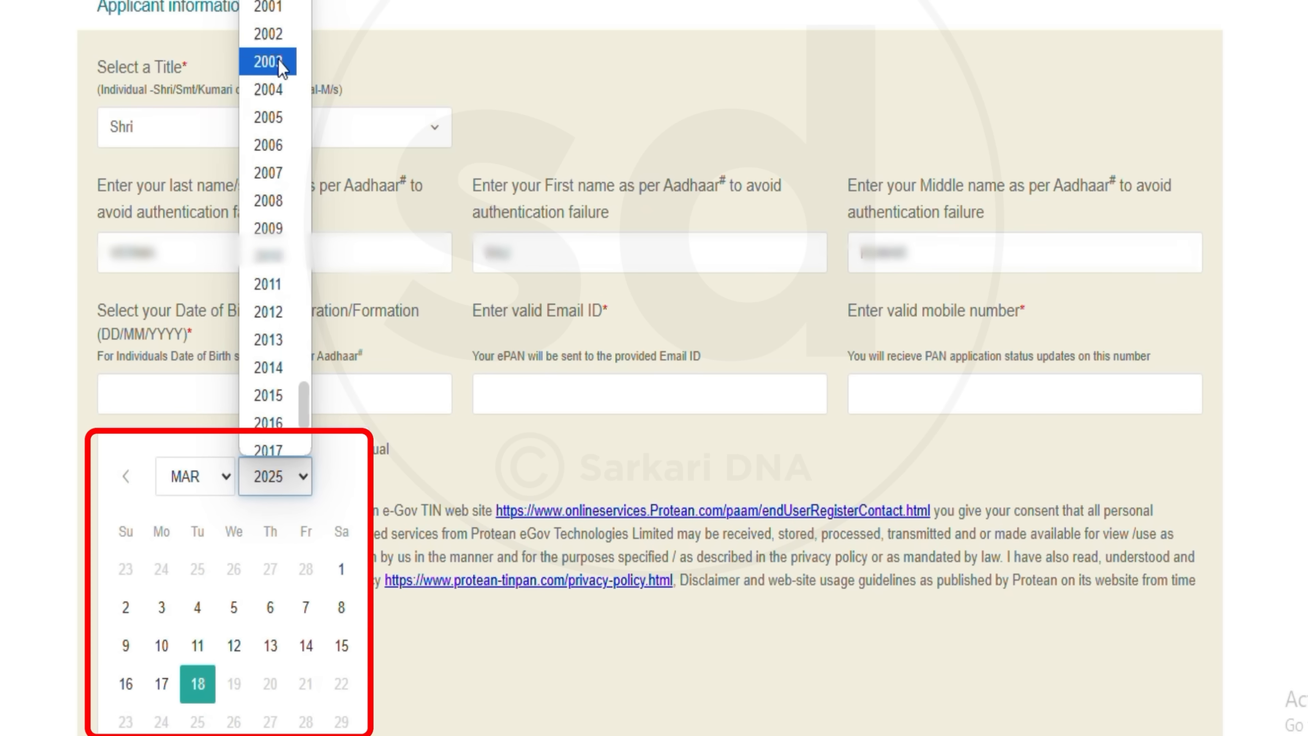
scroll(269, 77, "up", 5)
left_click(269, 357)
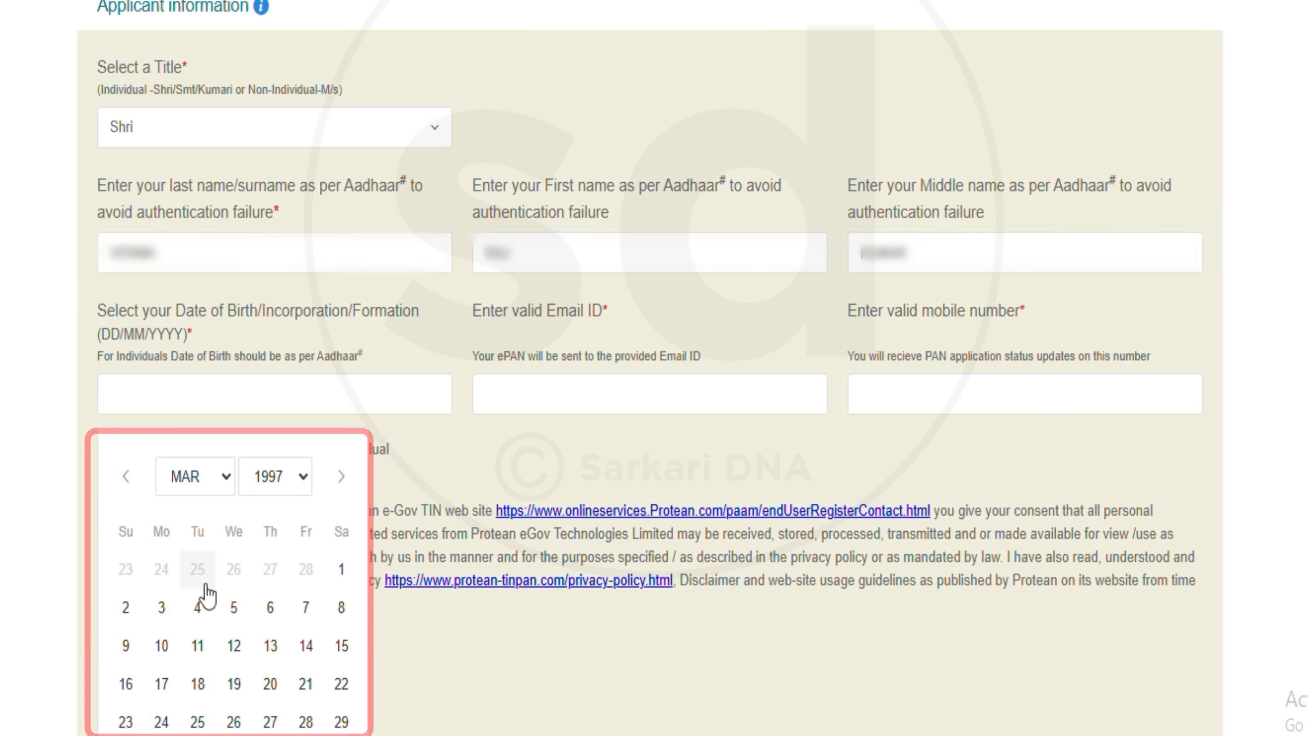
left_click(126, 610)
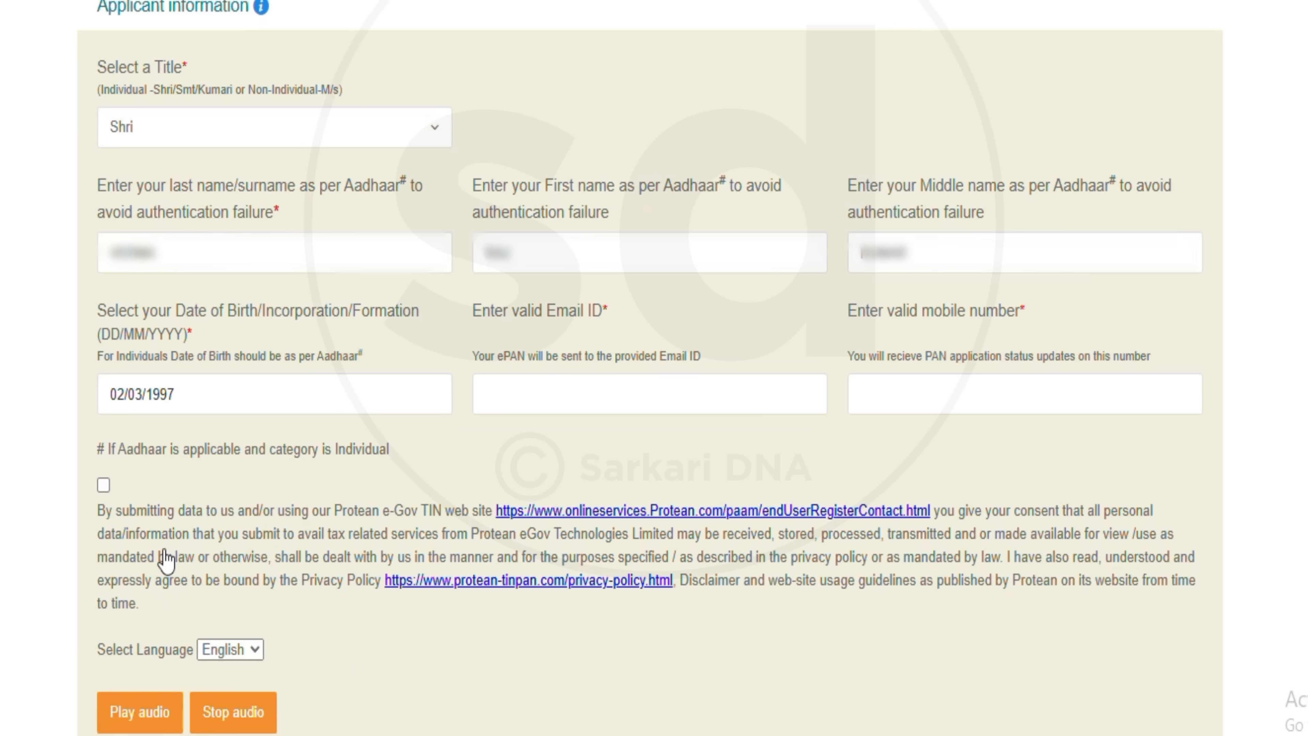
Step: Enter the e-mail address and mobile number, accept the data consent, and pass reCAPTCHA
left_click(549, 402)
type("...@GMAIL.COM")
left_click(949, 404)
type("...")
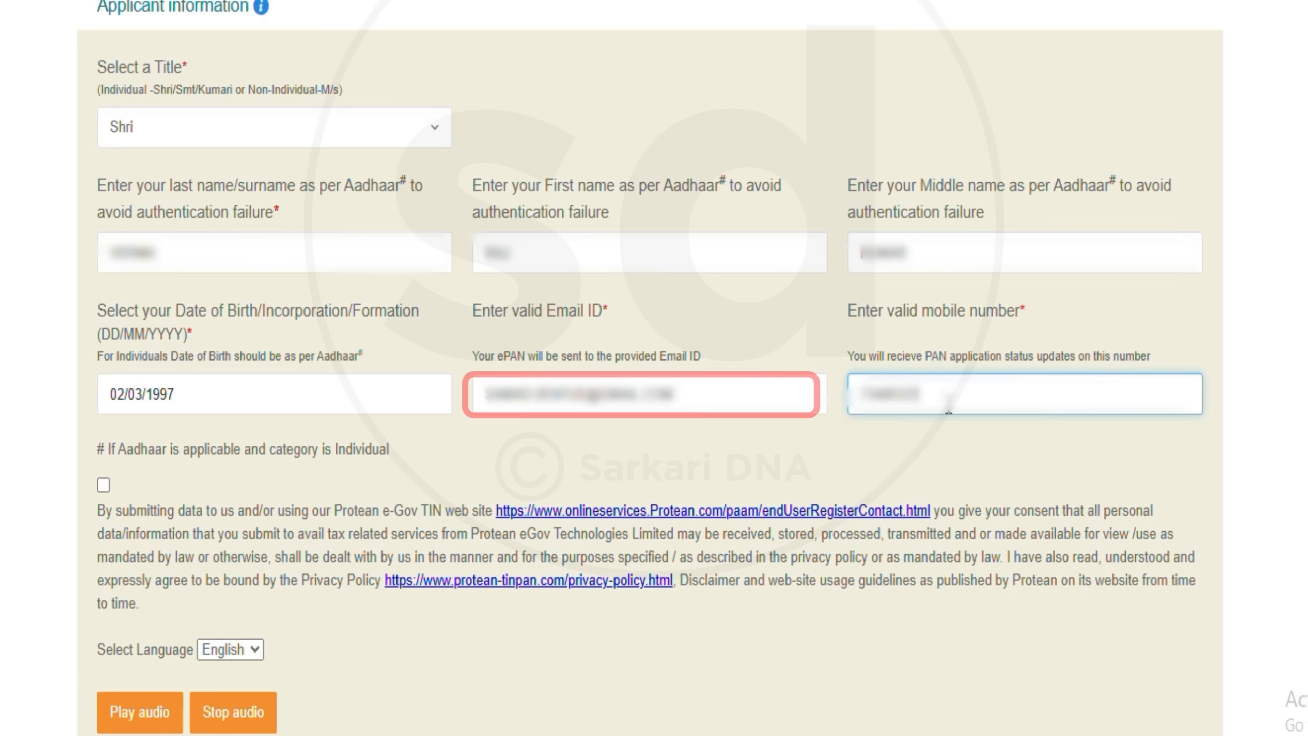
type("...")
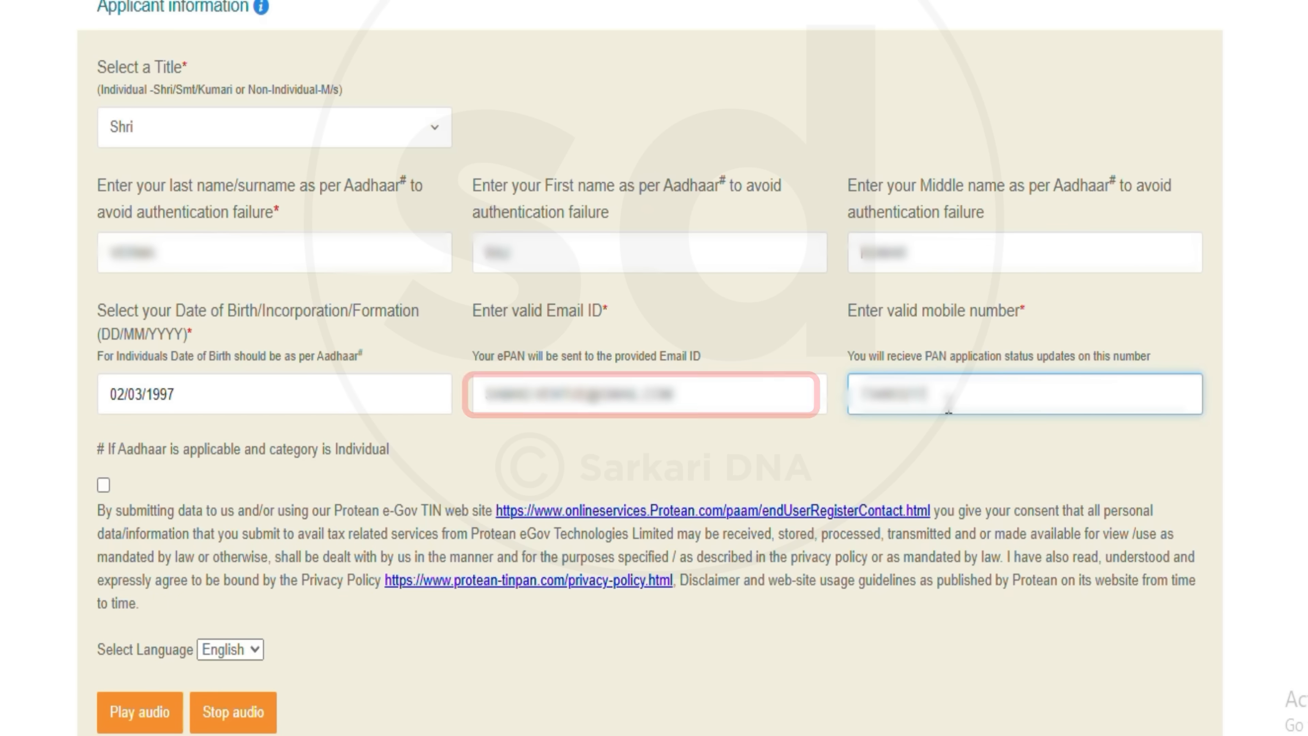
scroll(169, 329, "down", 3)
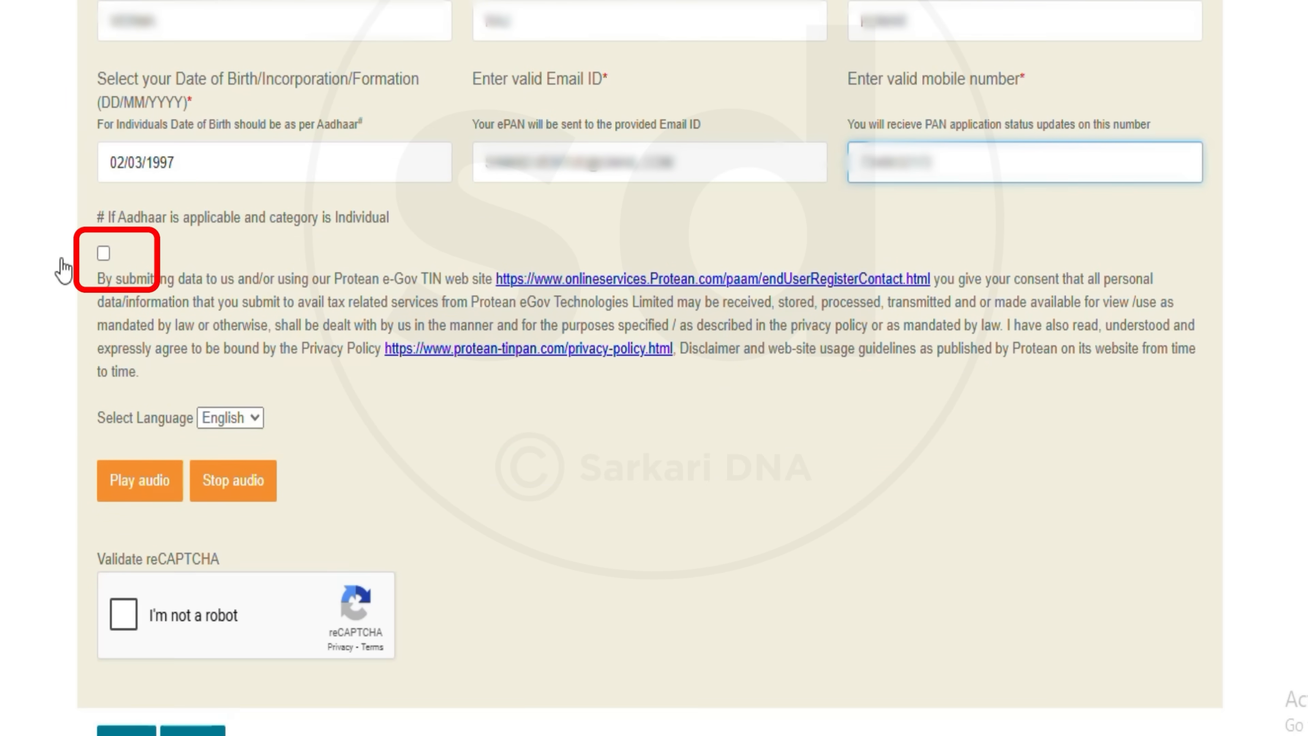
left_click(102, 253)
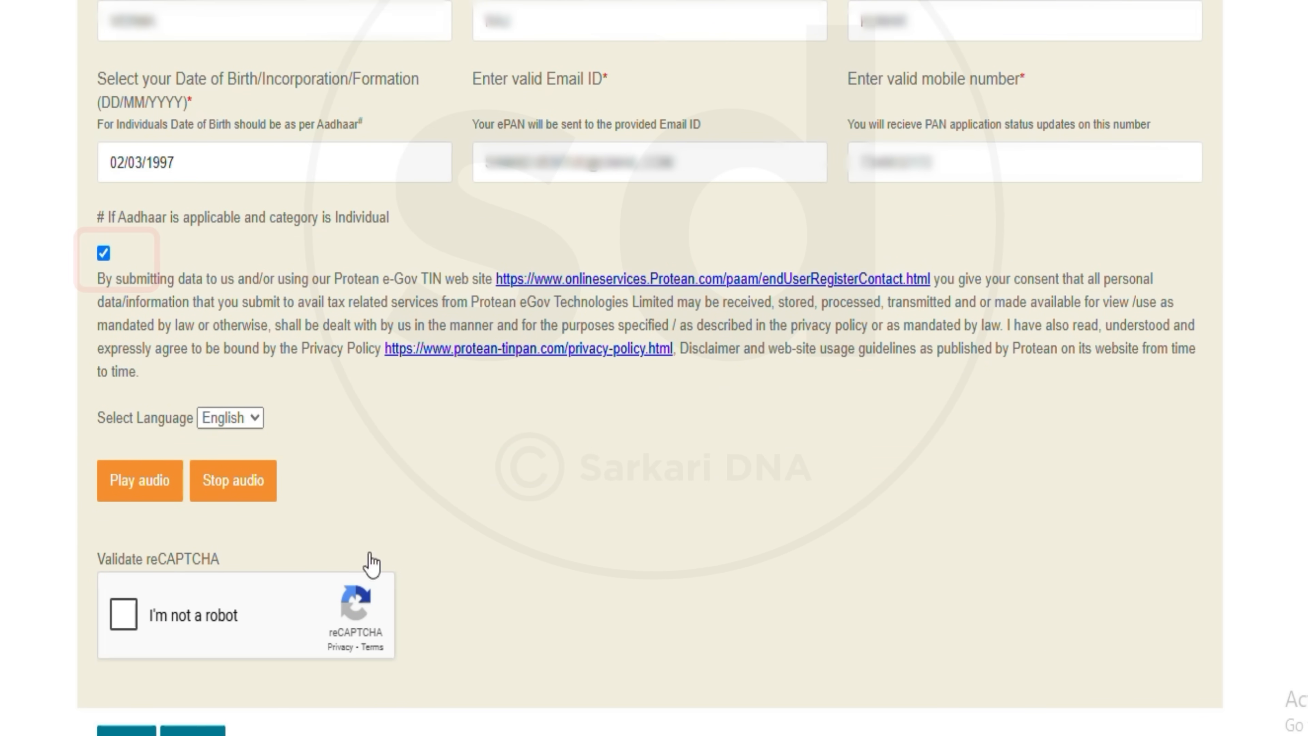
scroll(371, 564, "down", 3)
left_click(126, 417)
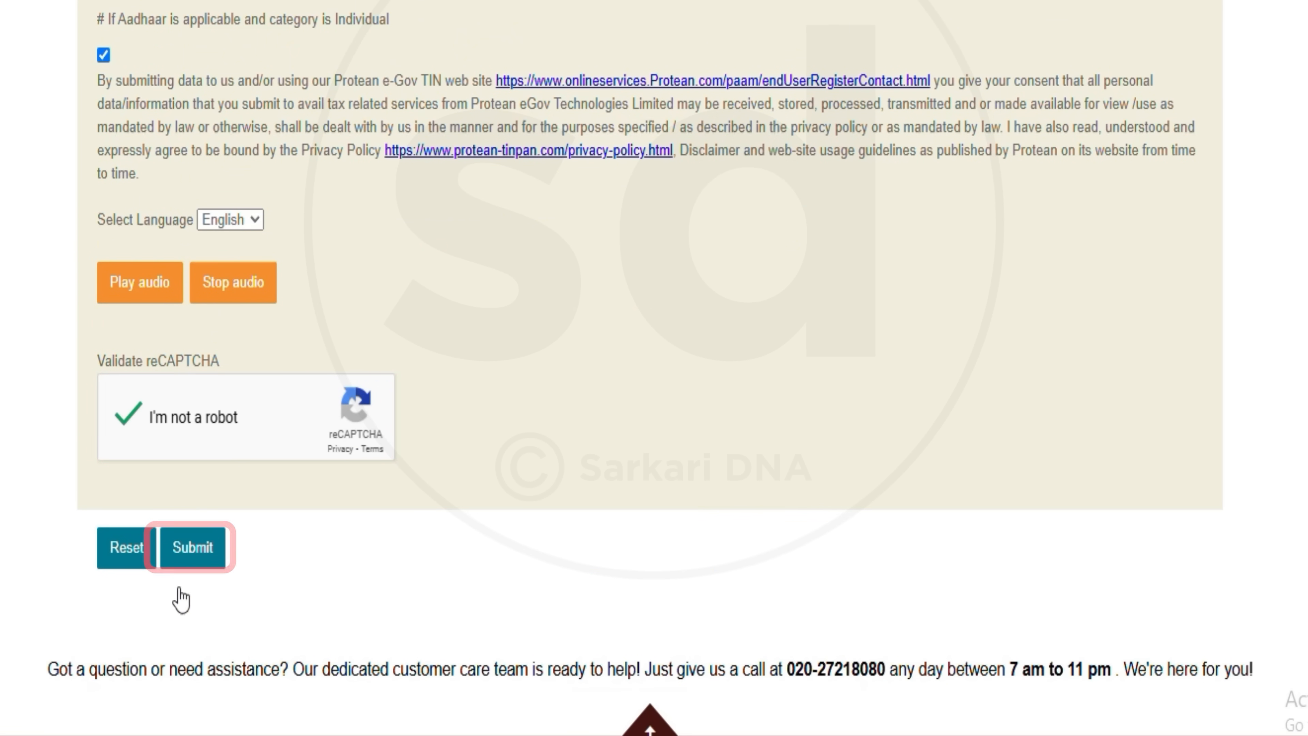
Step: Submit the initial details, review the token number and its 30-day validity, then continue
left_click(194, 559)
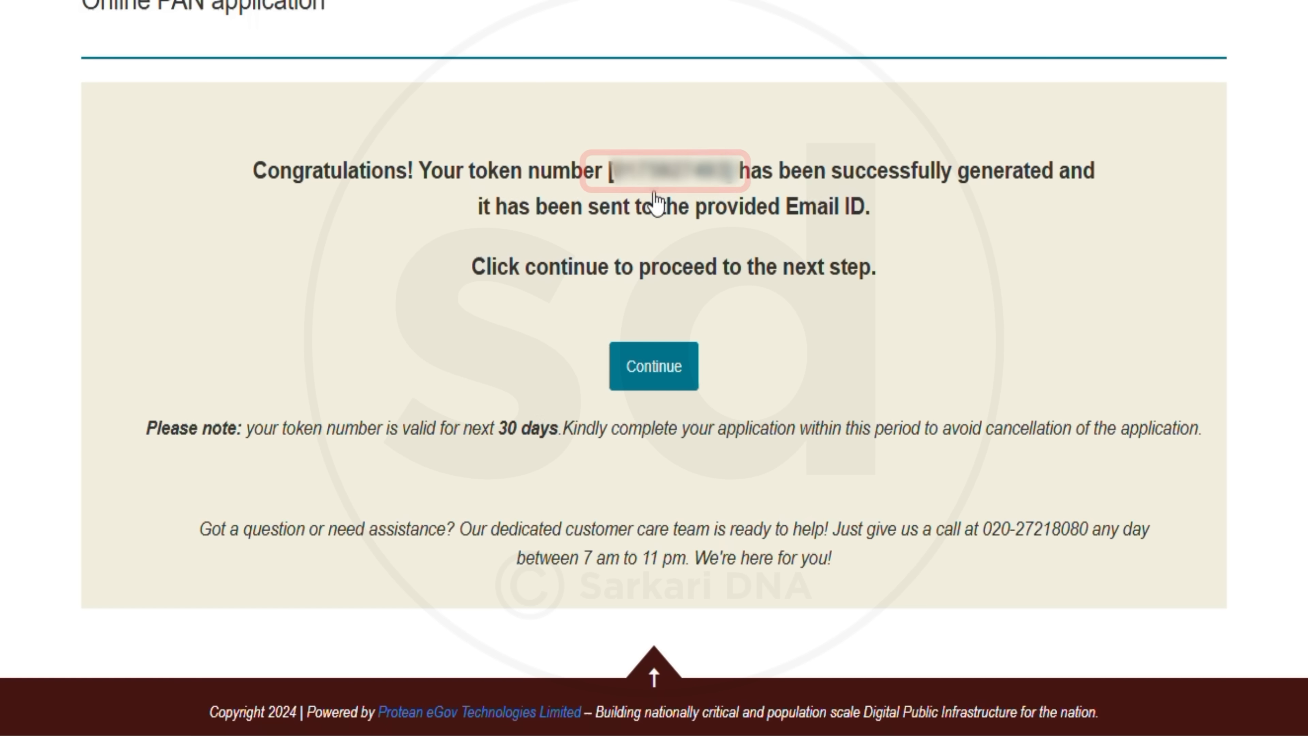
left_click_drag(613, 189, 905, 221)
left_click_drag(905, 221, 989, 243)
left_click(1081, 342)
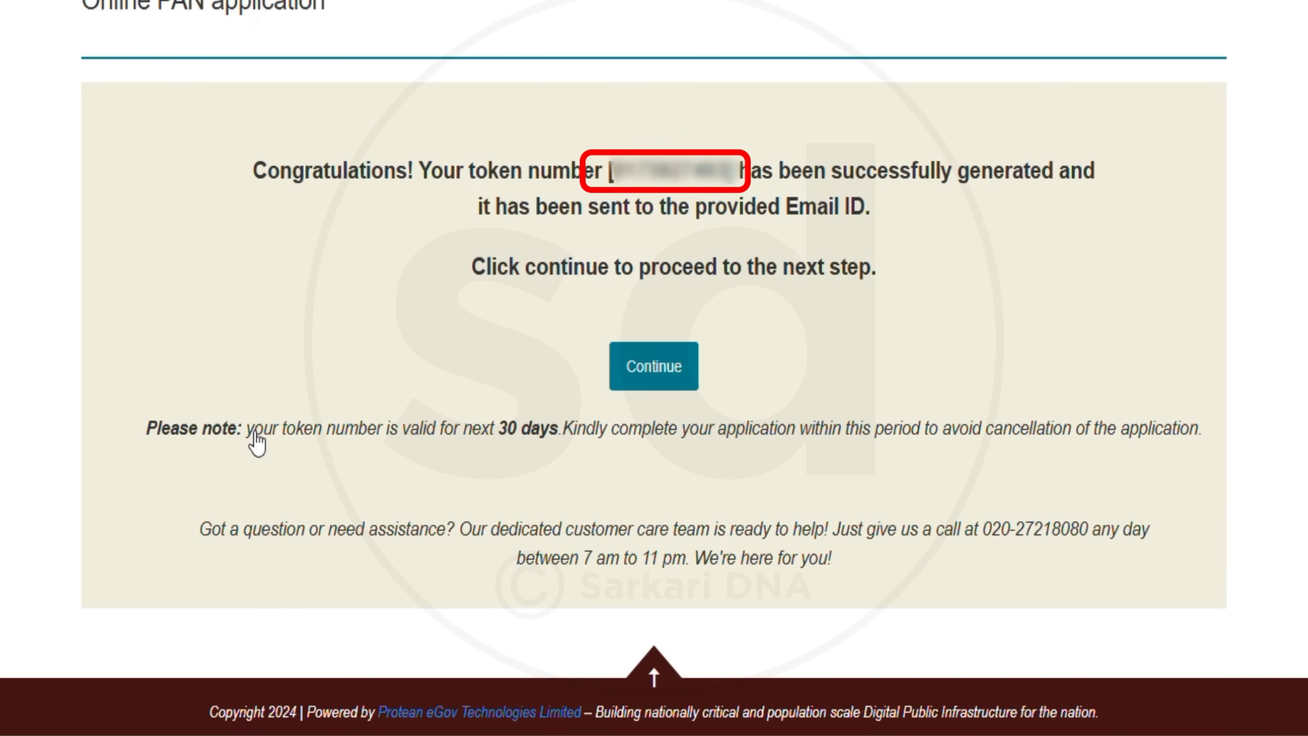
left_click_drag(248, 438, 1096, 492)
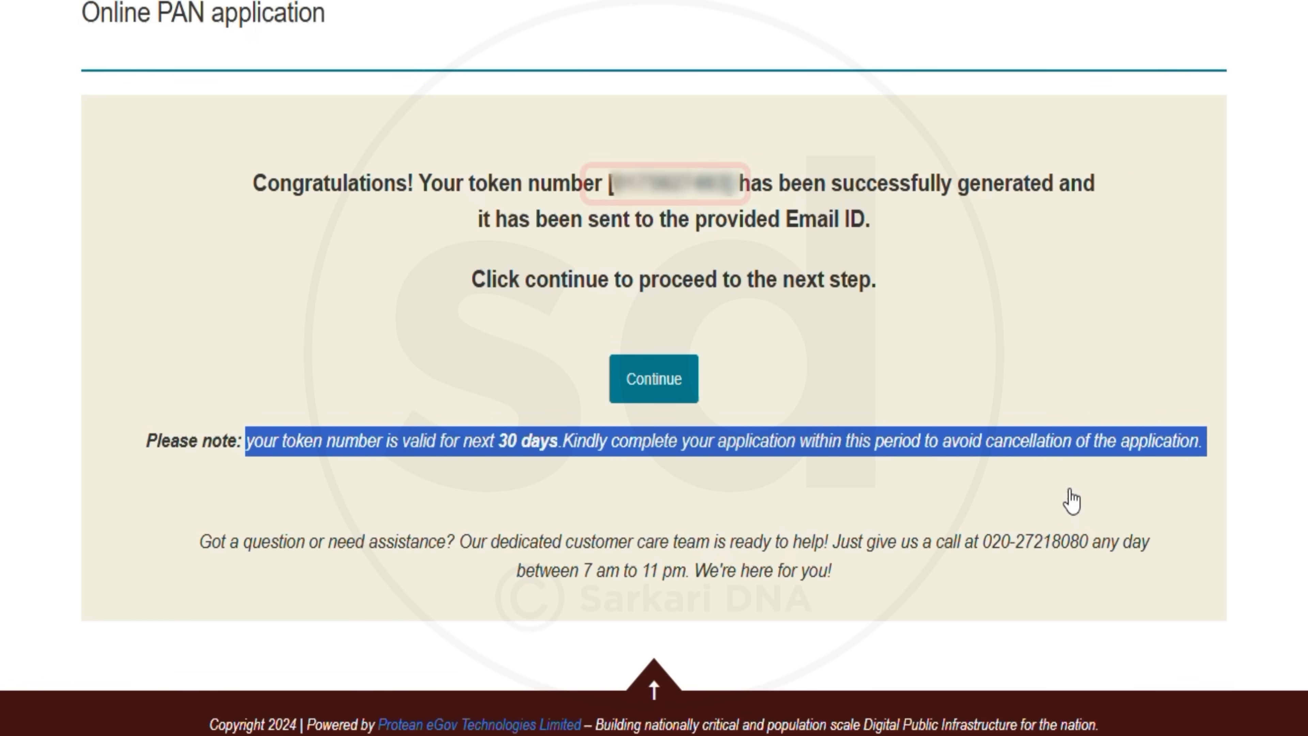
left_click(692, 395)
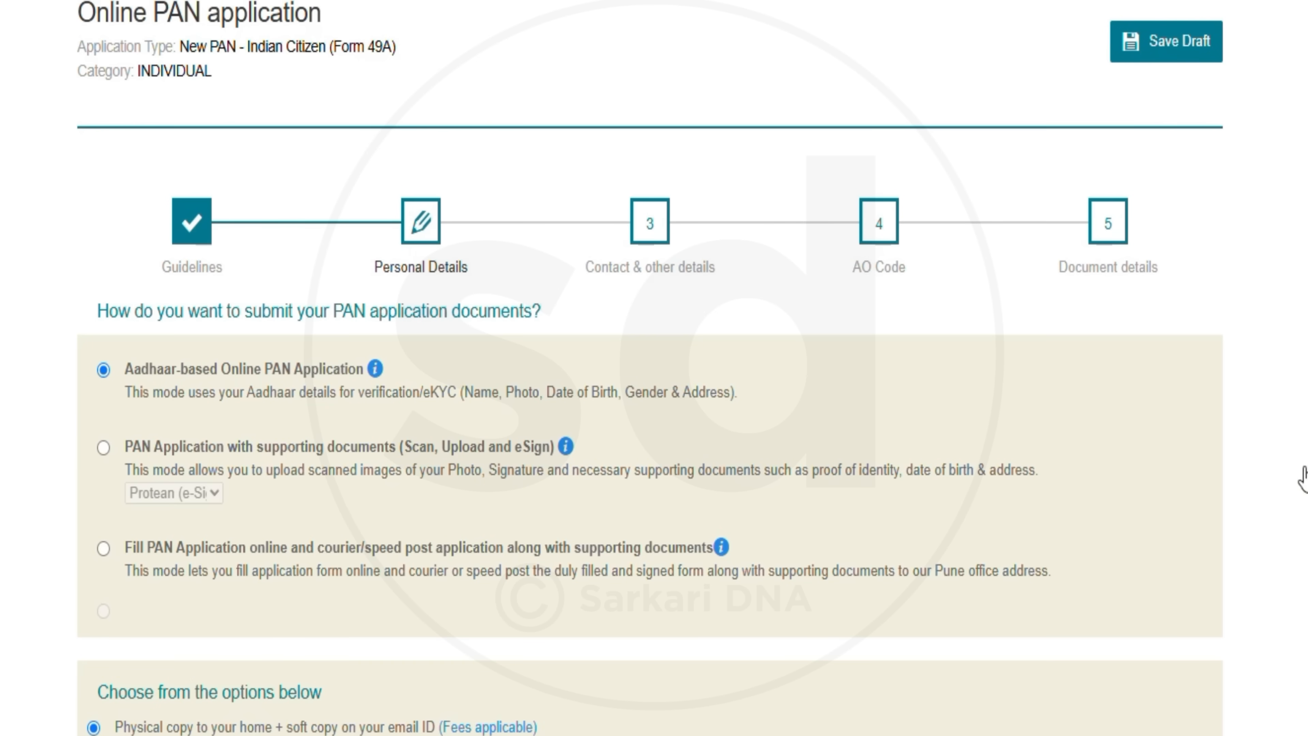
Step: Scroll through the Personal Details page to the document submission mode options
scroll(650, 368, "down", 2)
scroll(650, 368, "up", 2)
scroll(650, 368, "down", 2)
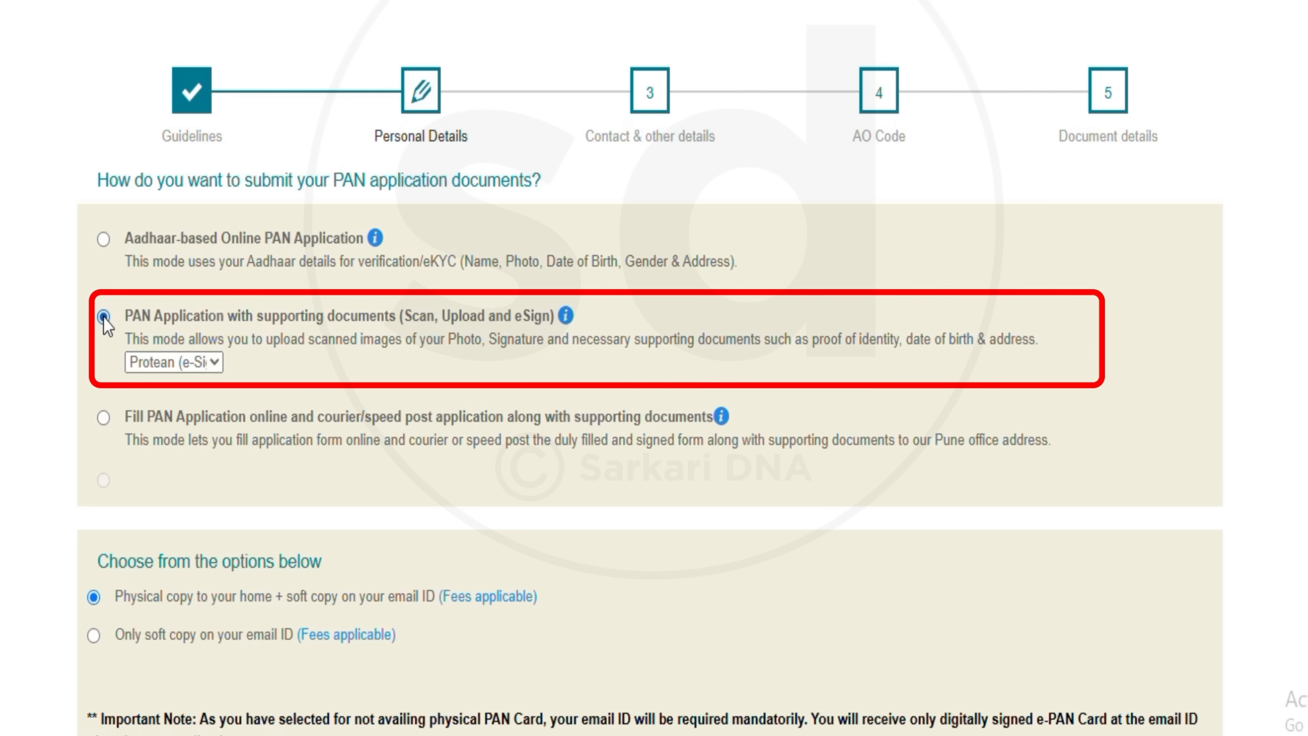
Step: Keep Protean as the e-Sign provider and set the gender to Male
left_click(214, 367)
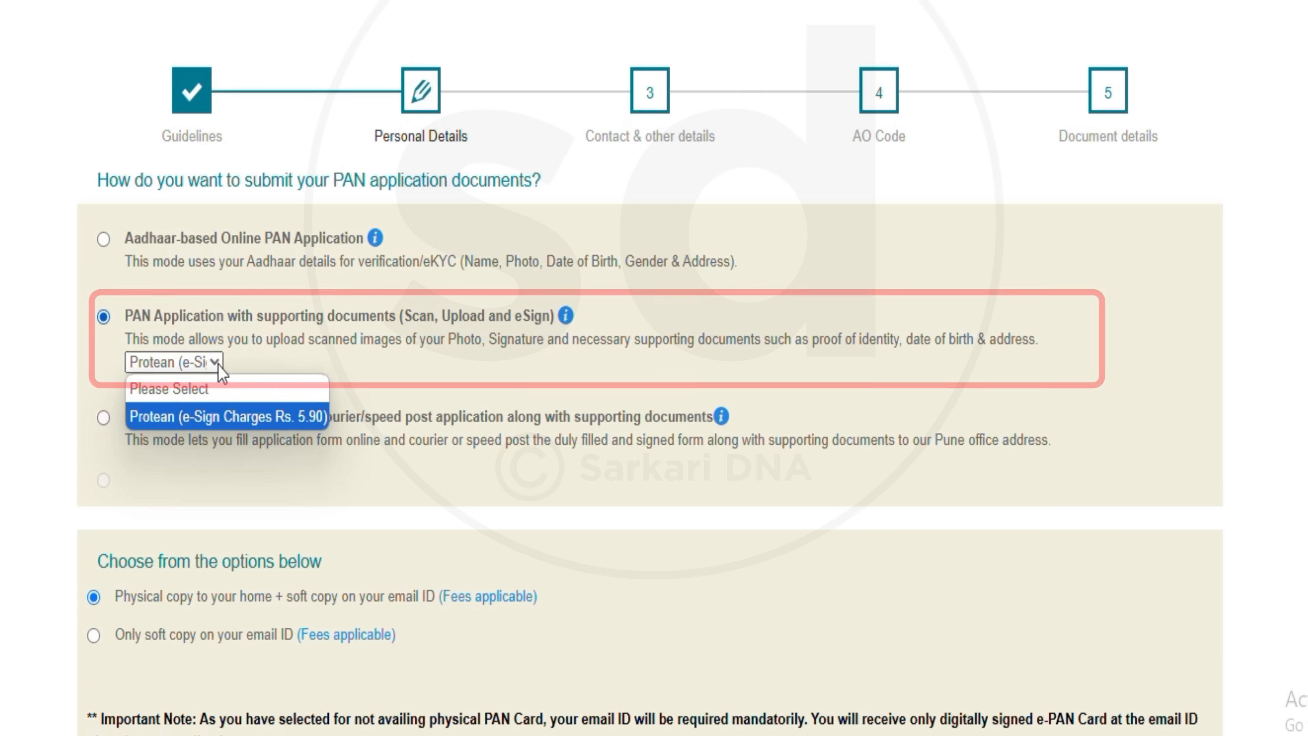
left_click(221, 417)
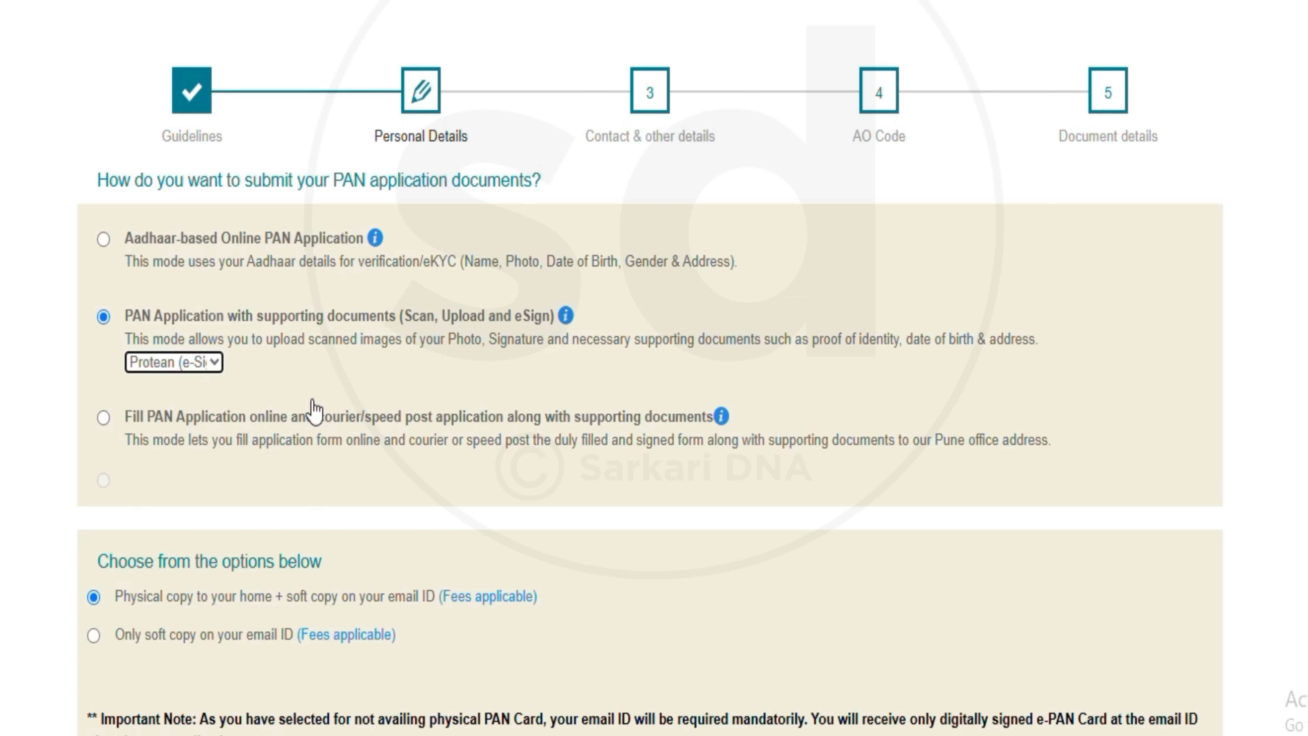
scroll(404, 477, "down", 2)
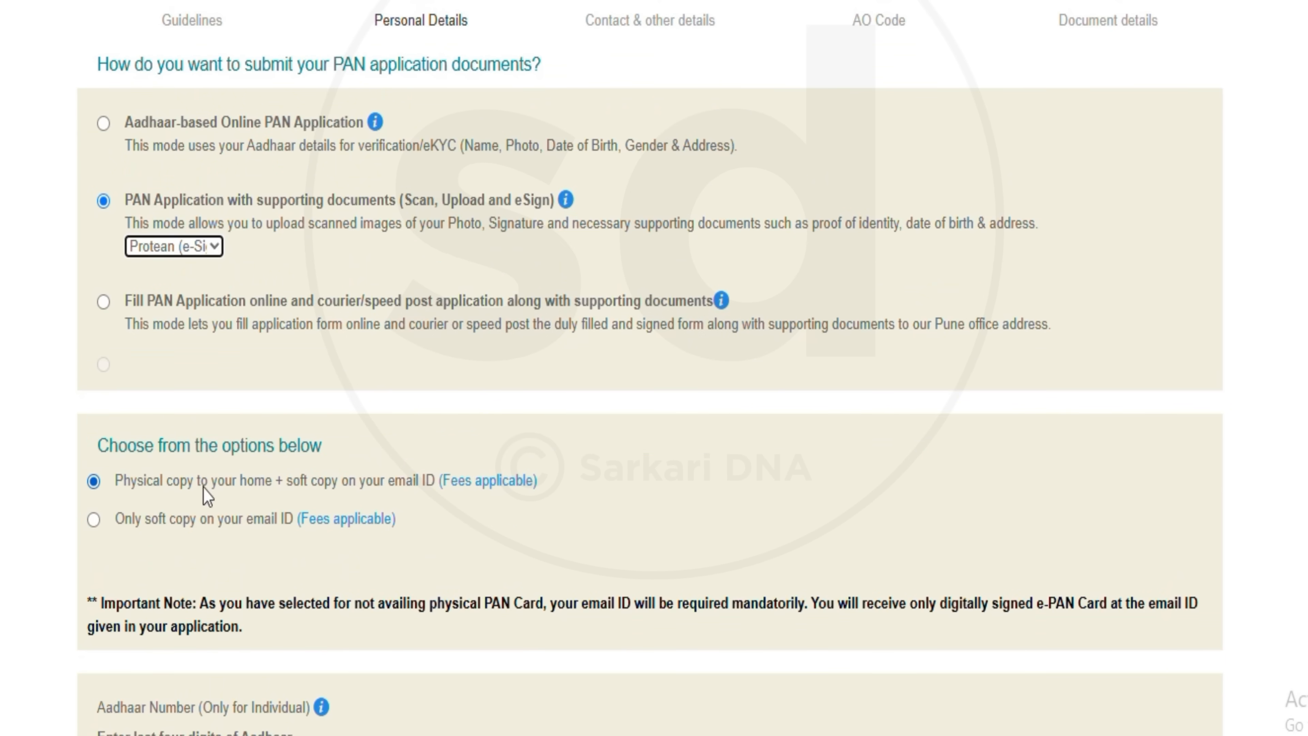
scroll(237, 497, "down", 5)
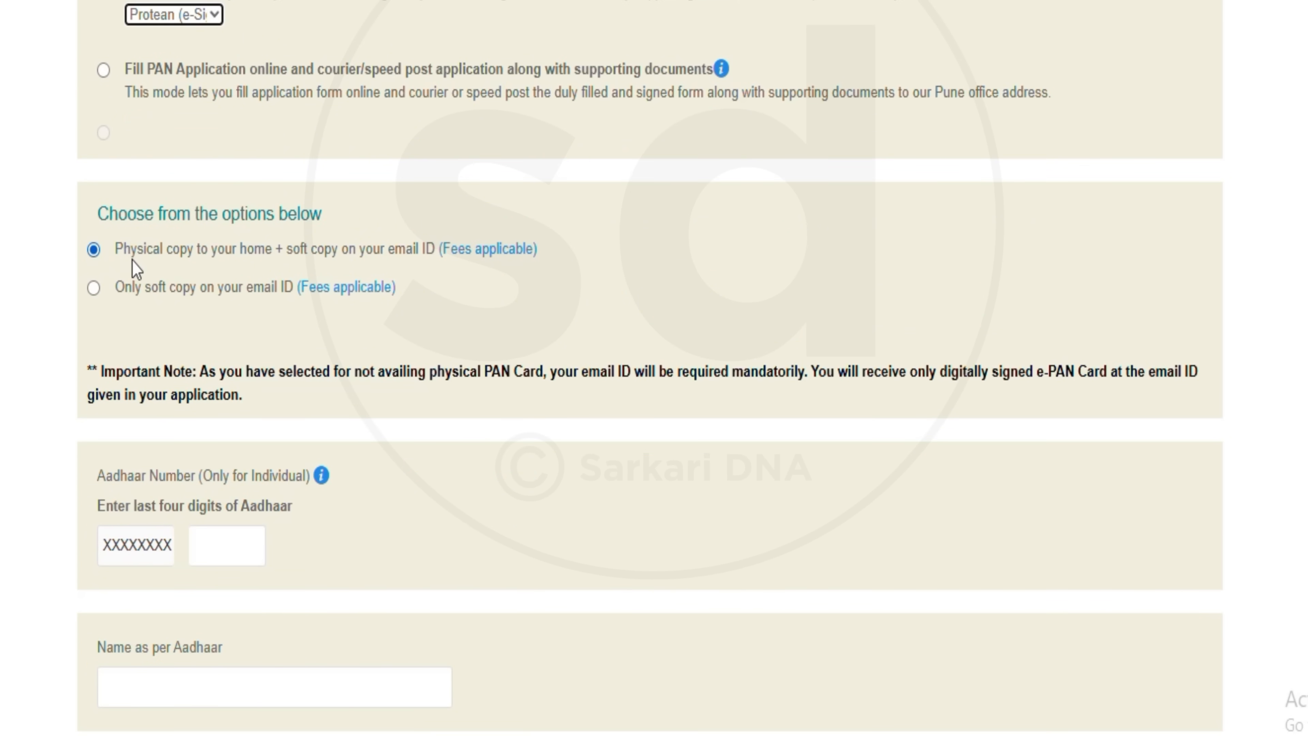
scroll(362, 390, "down", 4)
scroll(507, 307, "down", 2)
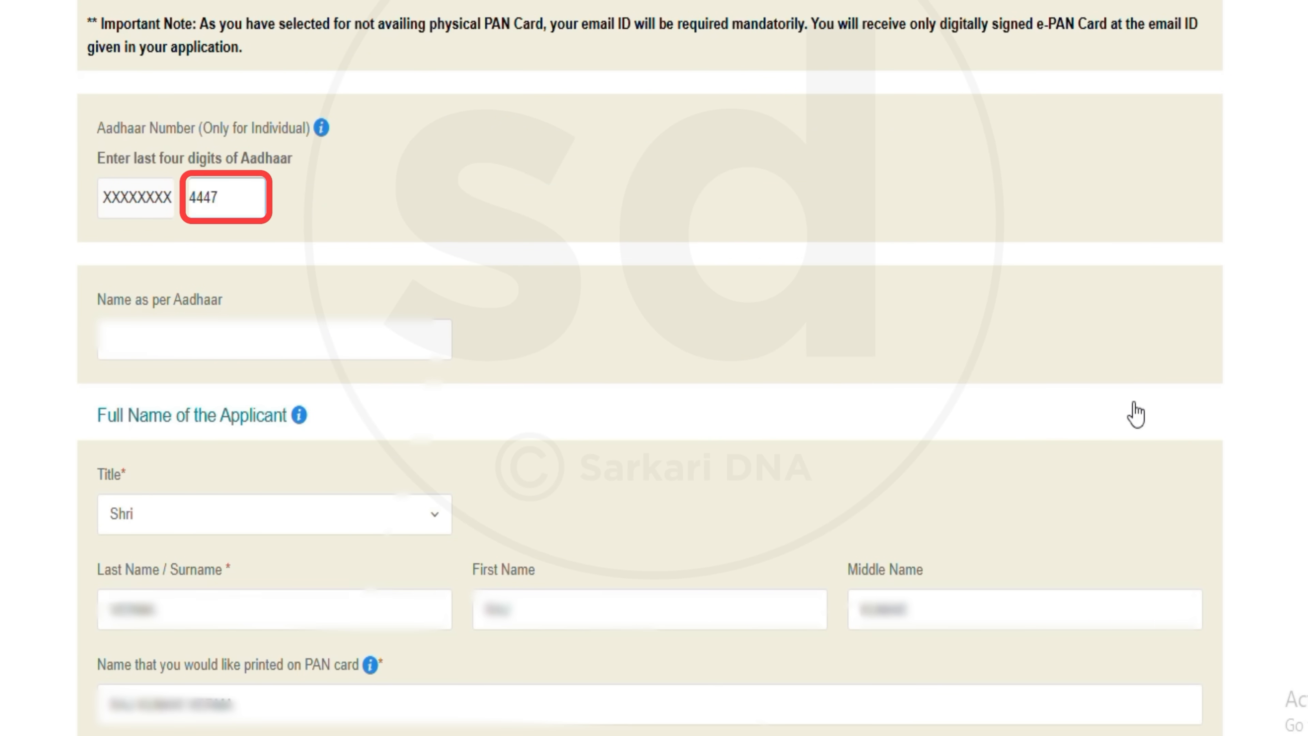
scroll(344, 234, "down", 2)
scroll(567, 361, "down", 4)
left_click(748, 477)
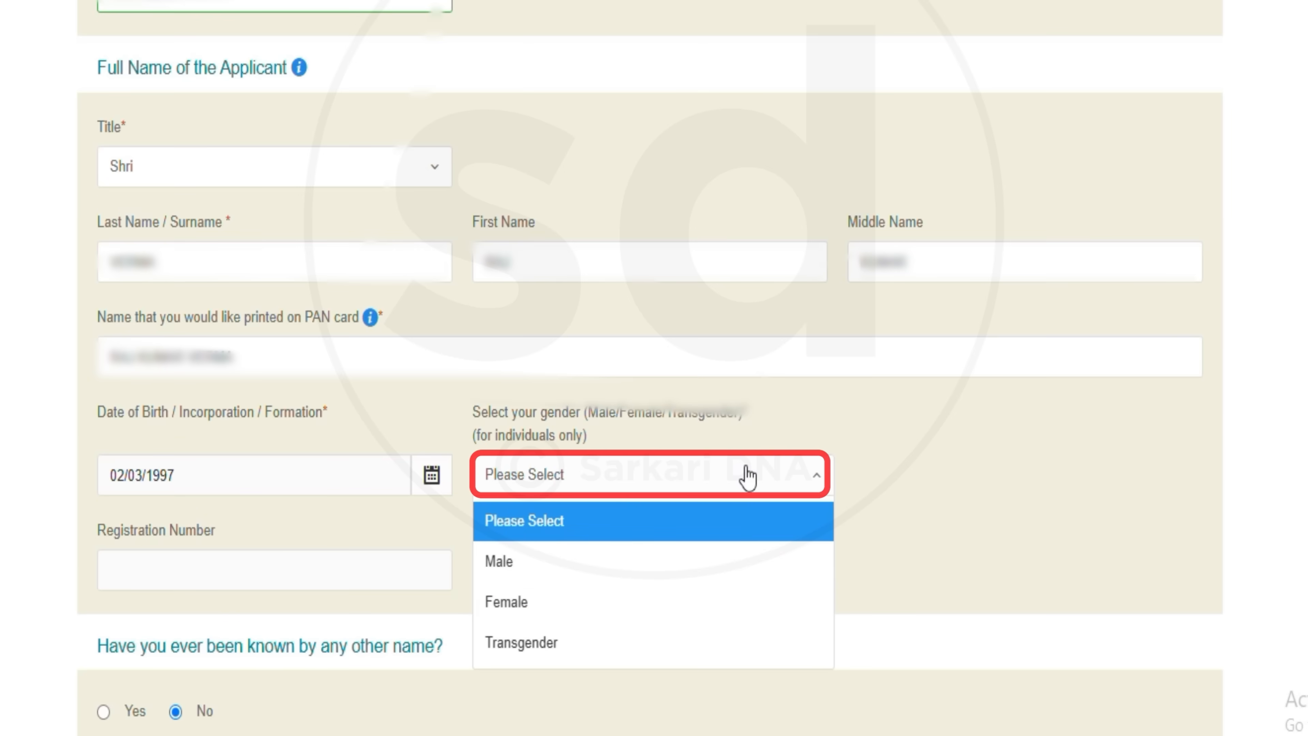
left_click(548, 563)
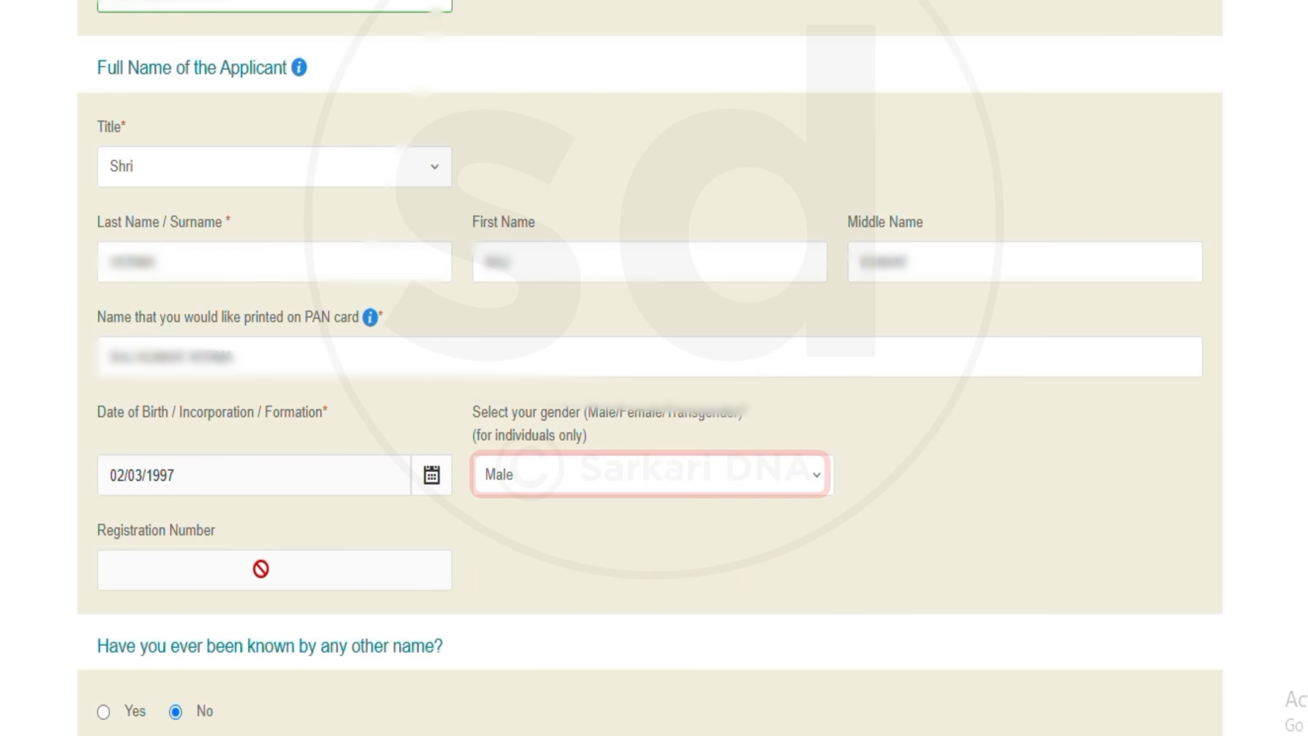
Step: Enter the father's first, middle and last names
scroll(185, 456, "down", 2)
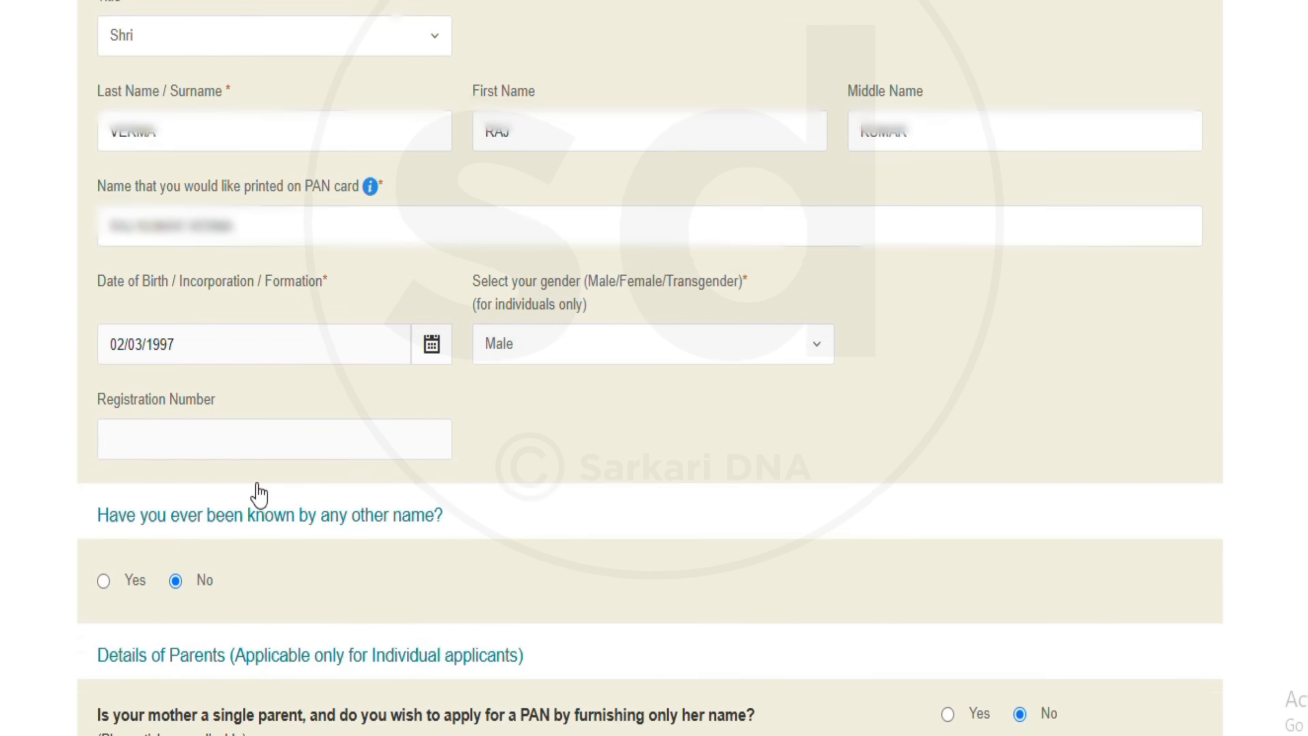
scroll(257, 497, "down", 2)
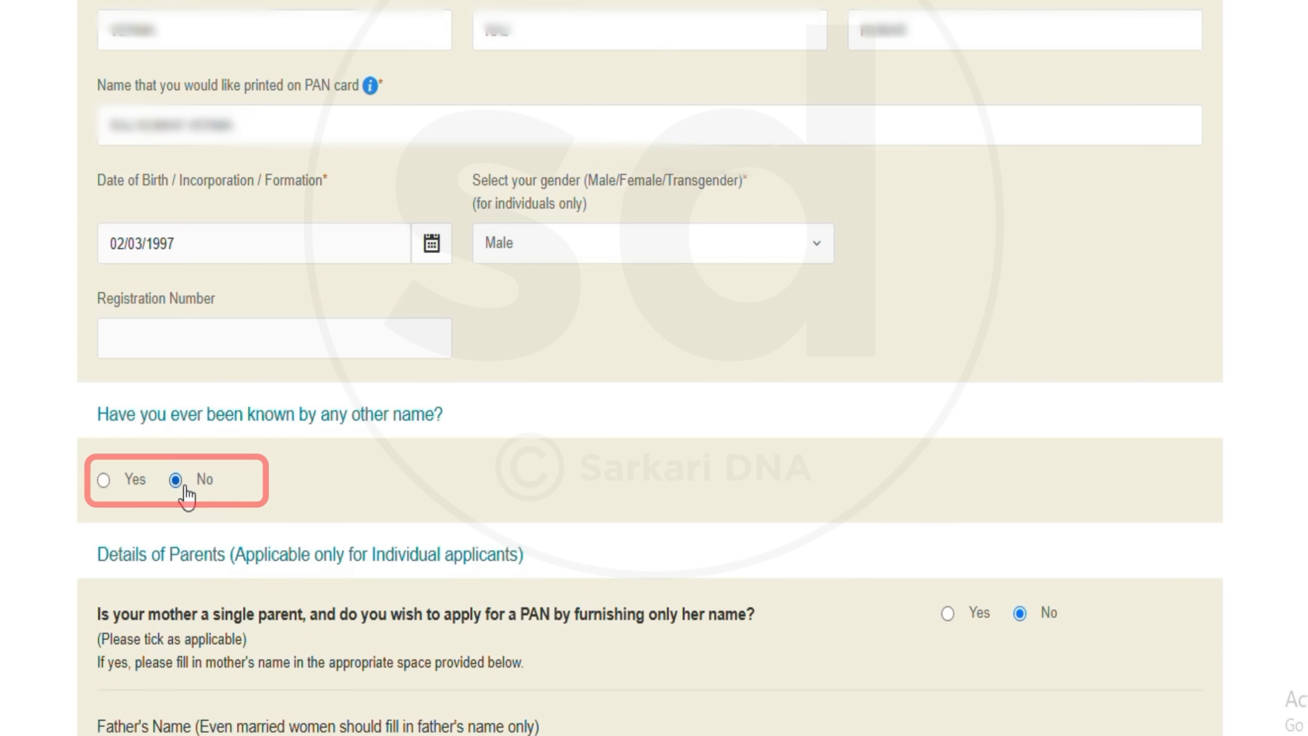
scroll(187, 495, "down", 3)
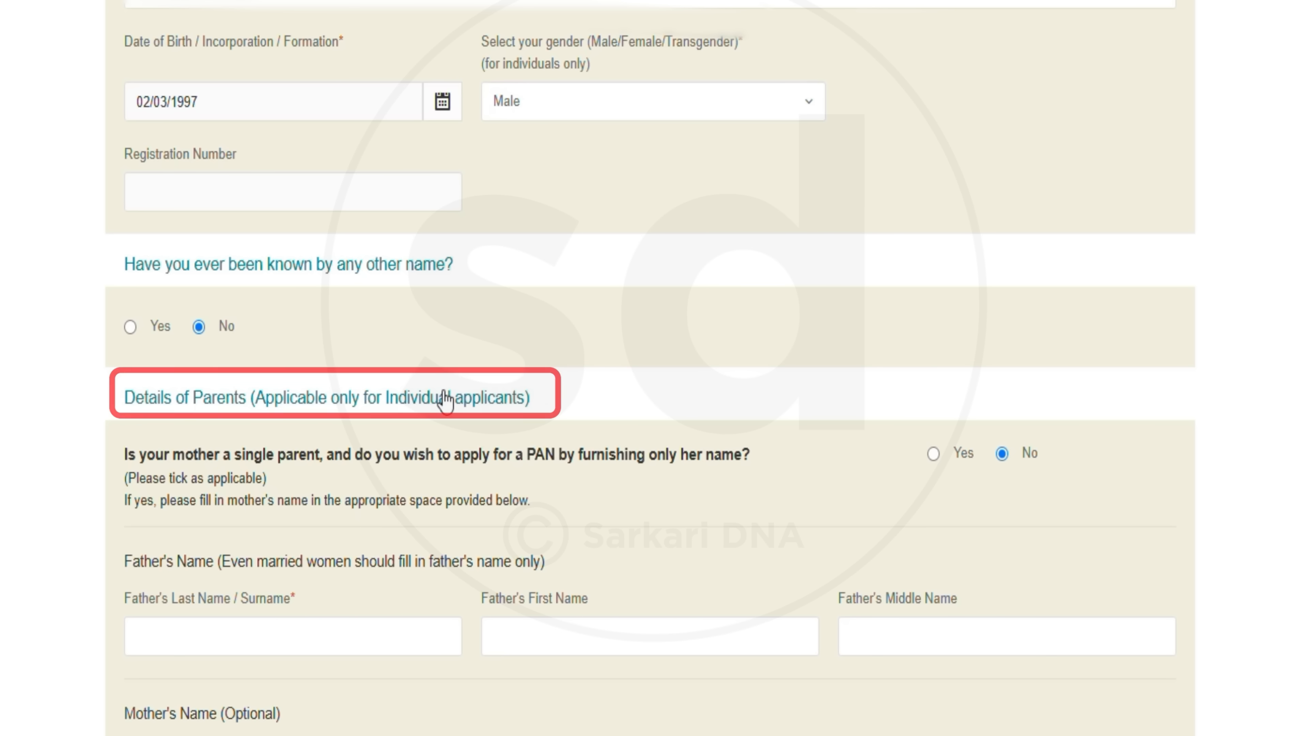
scroll(446, 401, "down", 3)
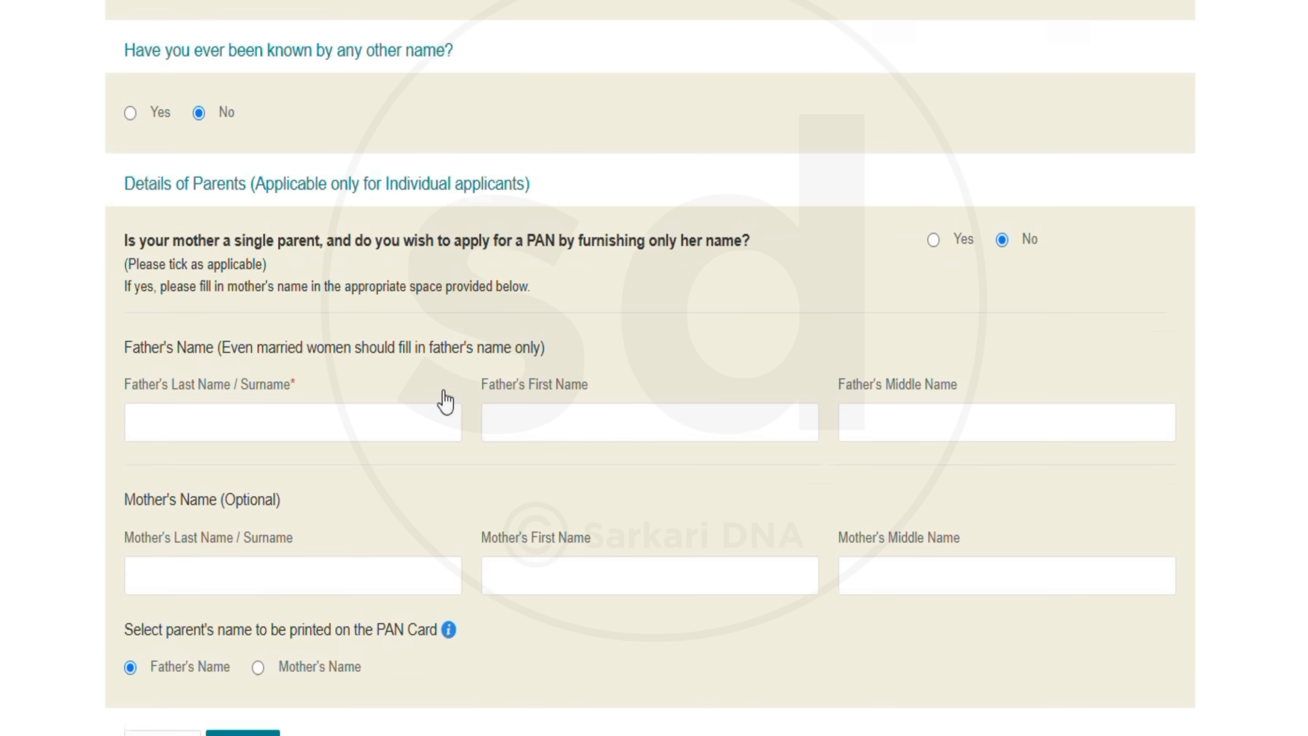
scroll(446, 401, "down", 2)
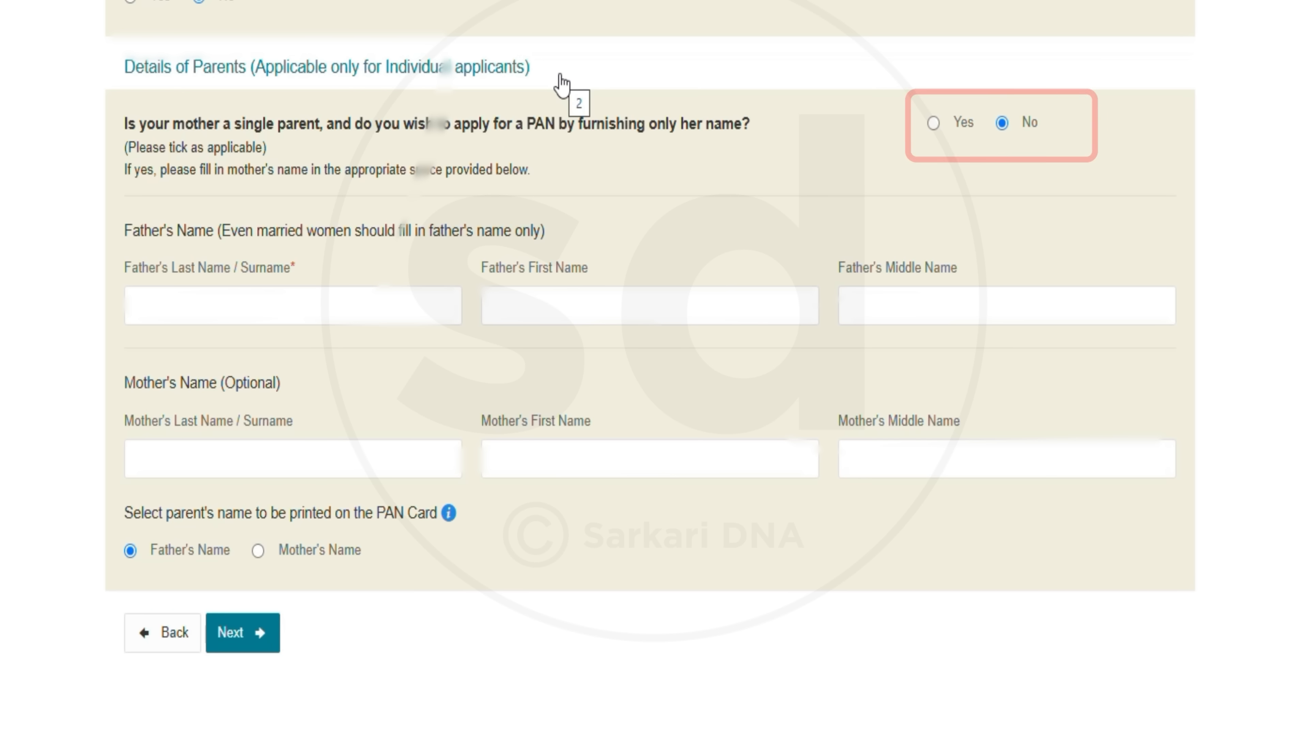
left_click(660, 307)
type("???????")
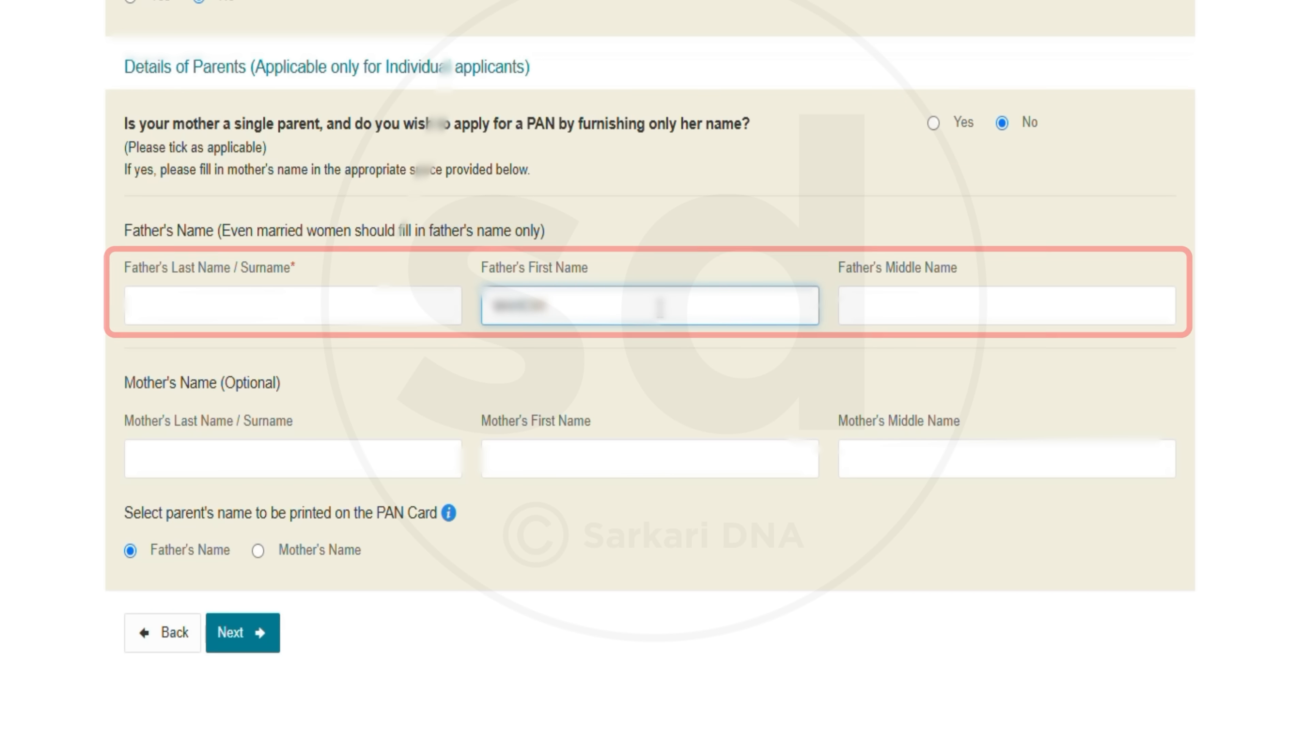
left_click(920, 312)
type("????")
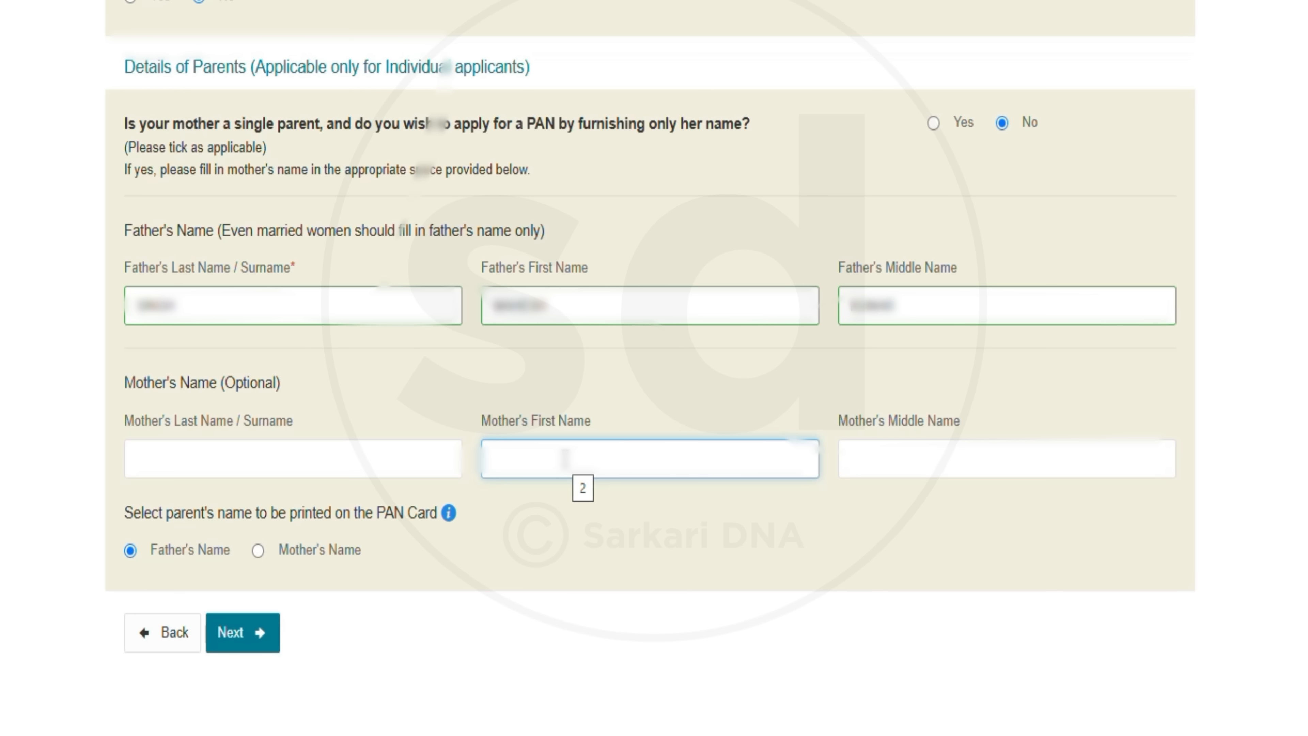
type("??????")
key("Tab")
Step: Fill in the mother's name, print the father's name on the card, and go to Contact & other details
left_click(330, 458)
left_click(593, 535)
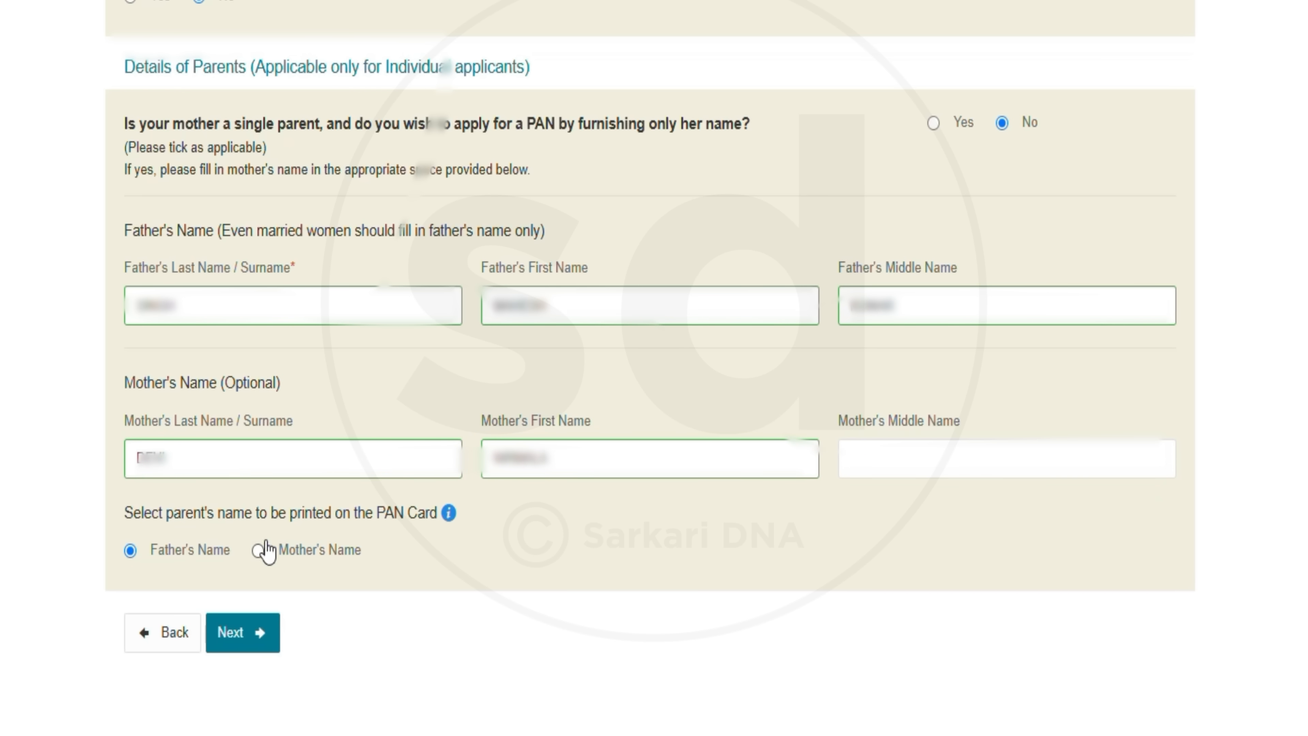
left_click(130, 551)
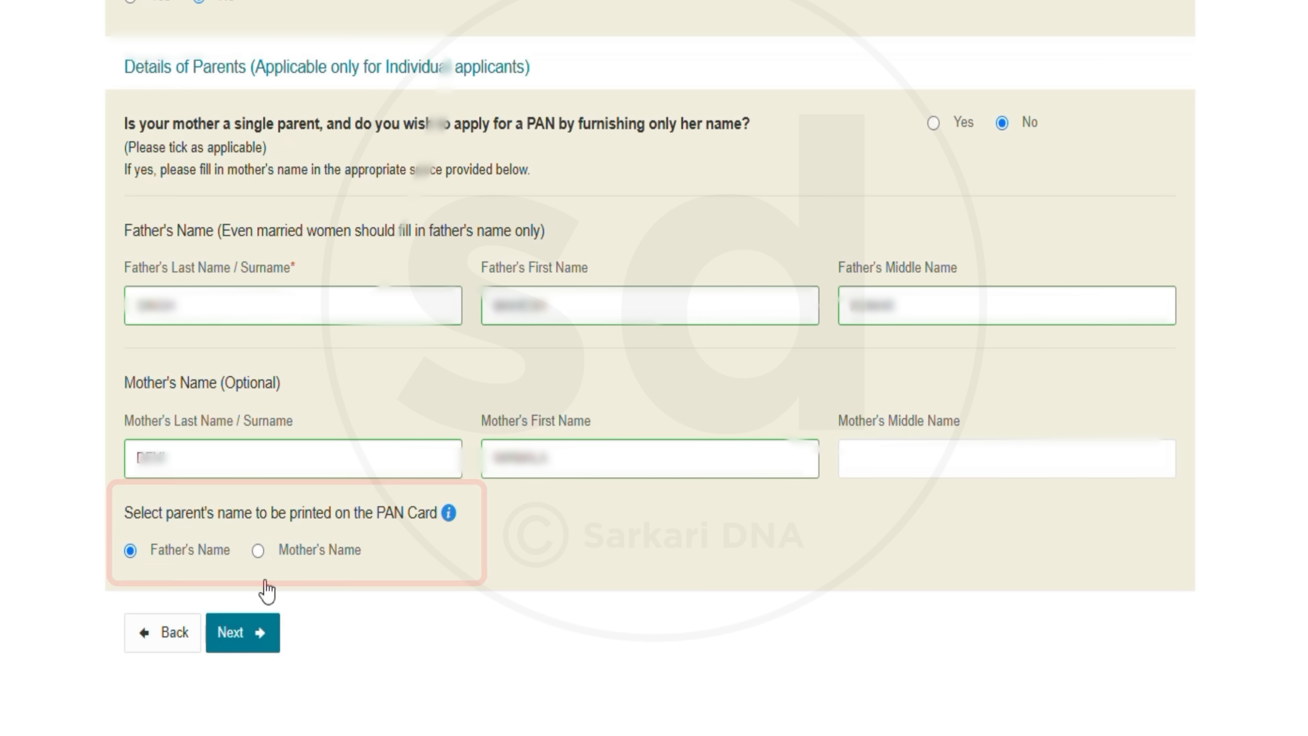
left_click(264, 560)
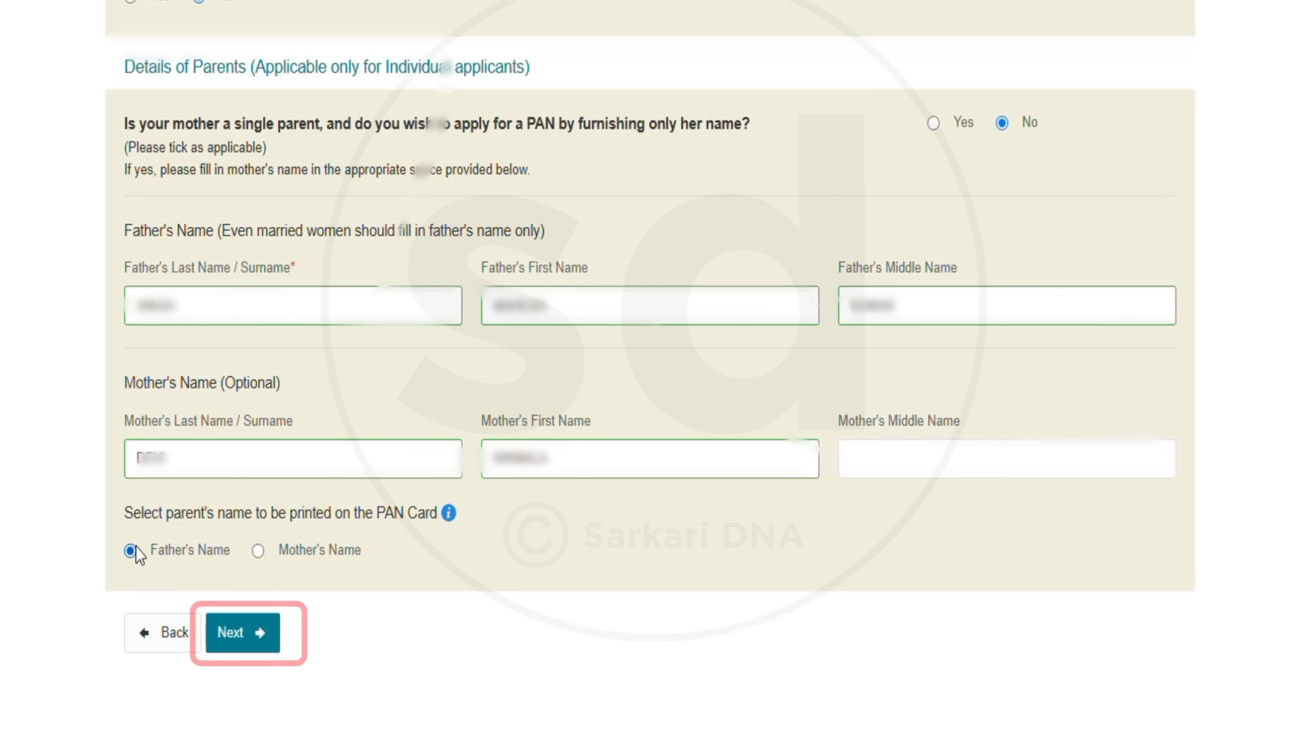
left_click(244, 633)
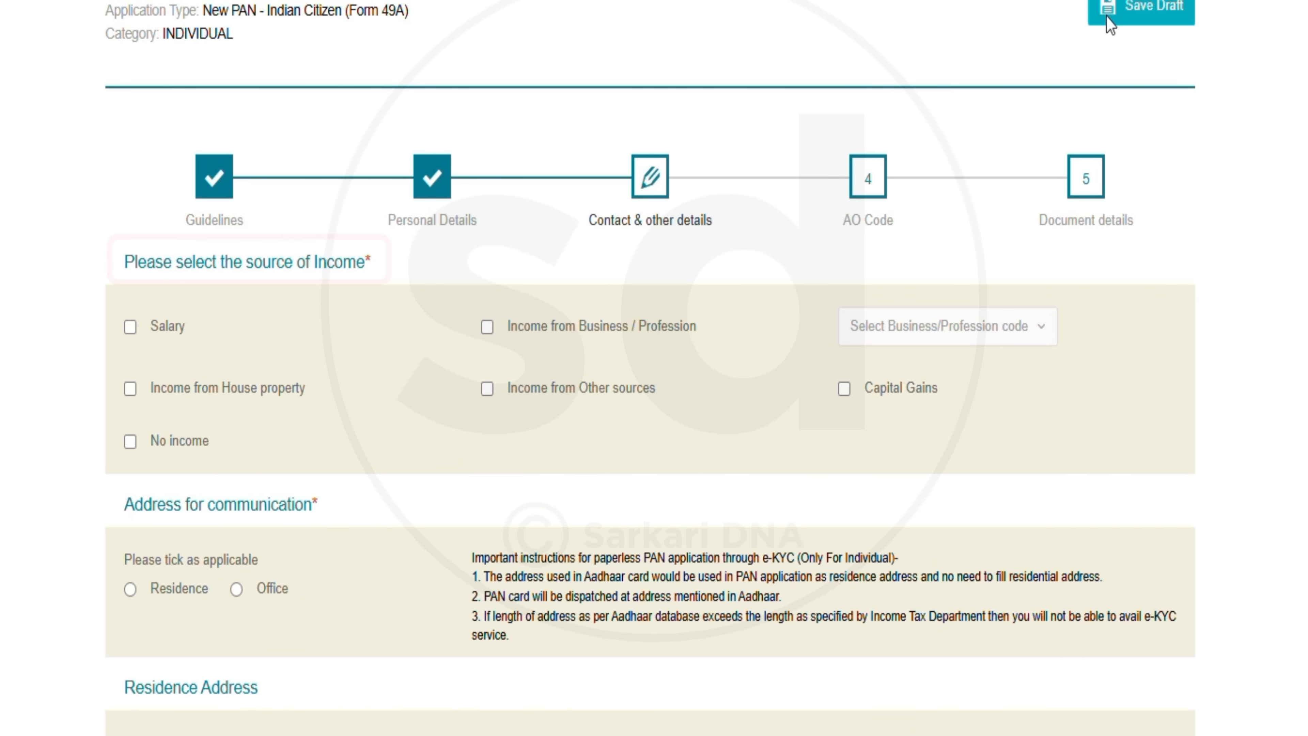
Step: Save the draft, declare No income, and choose Residence as the communication address
left_click(1092, 15)
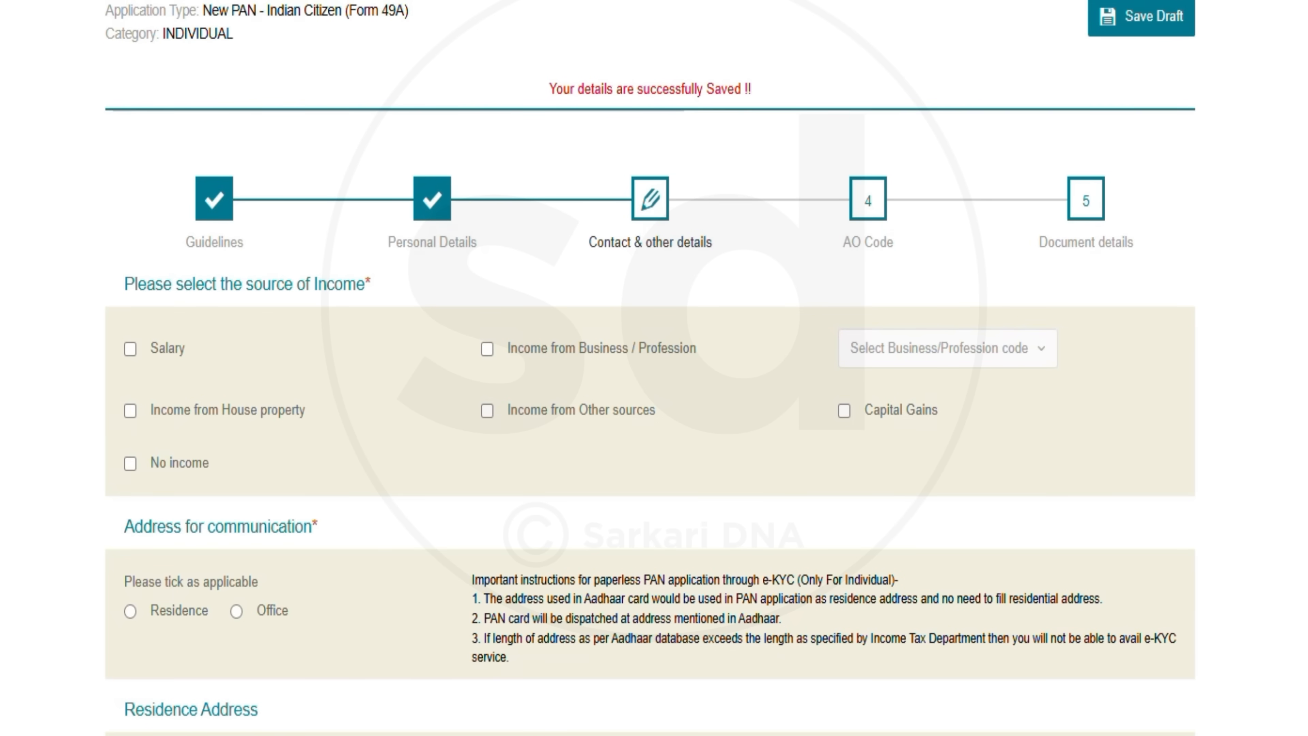
scroll(650, 368, "down", 2)
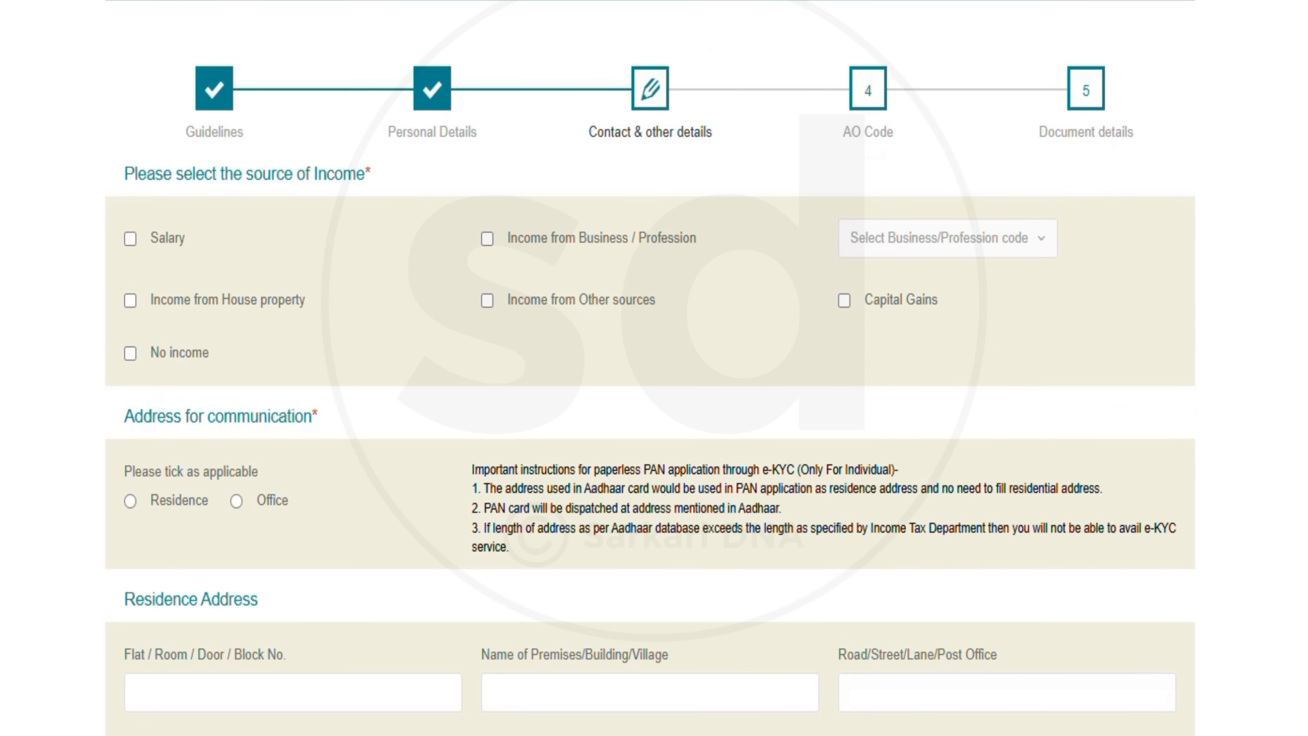
scroll(650, 368, "down", 2)
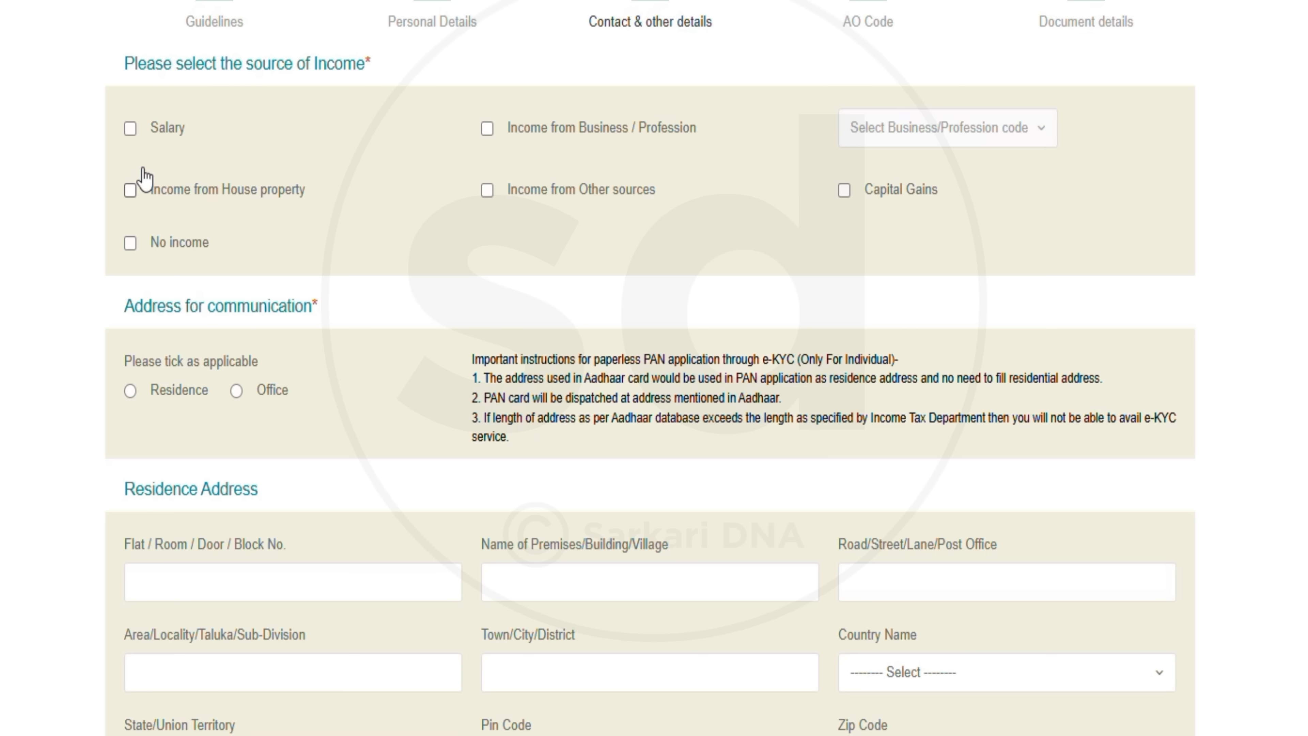
left_click(130, 243)
scroll(365, 206, "down", 2)
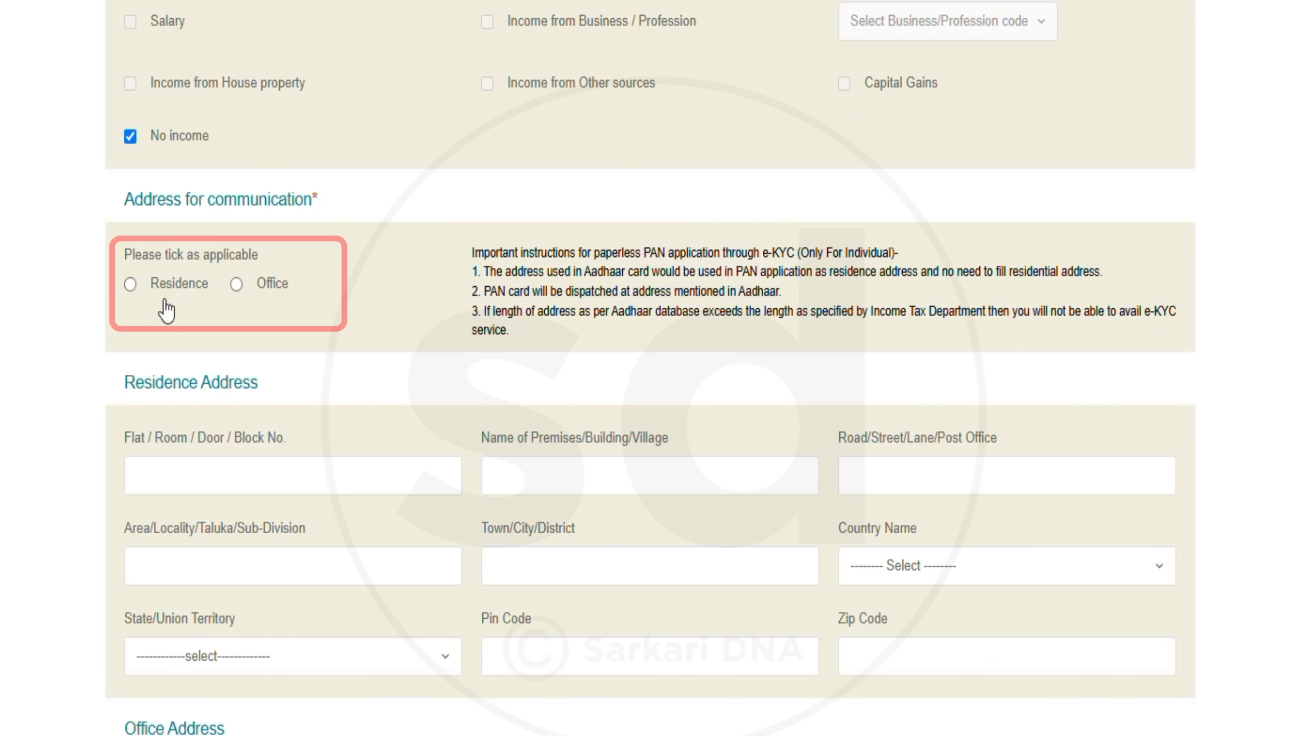
left_click(133, 285)
Step: Fill in the residence flat, premises, road, area and town fields
left_click(302, 486)
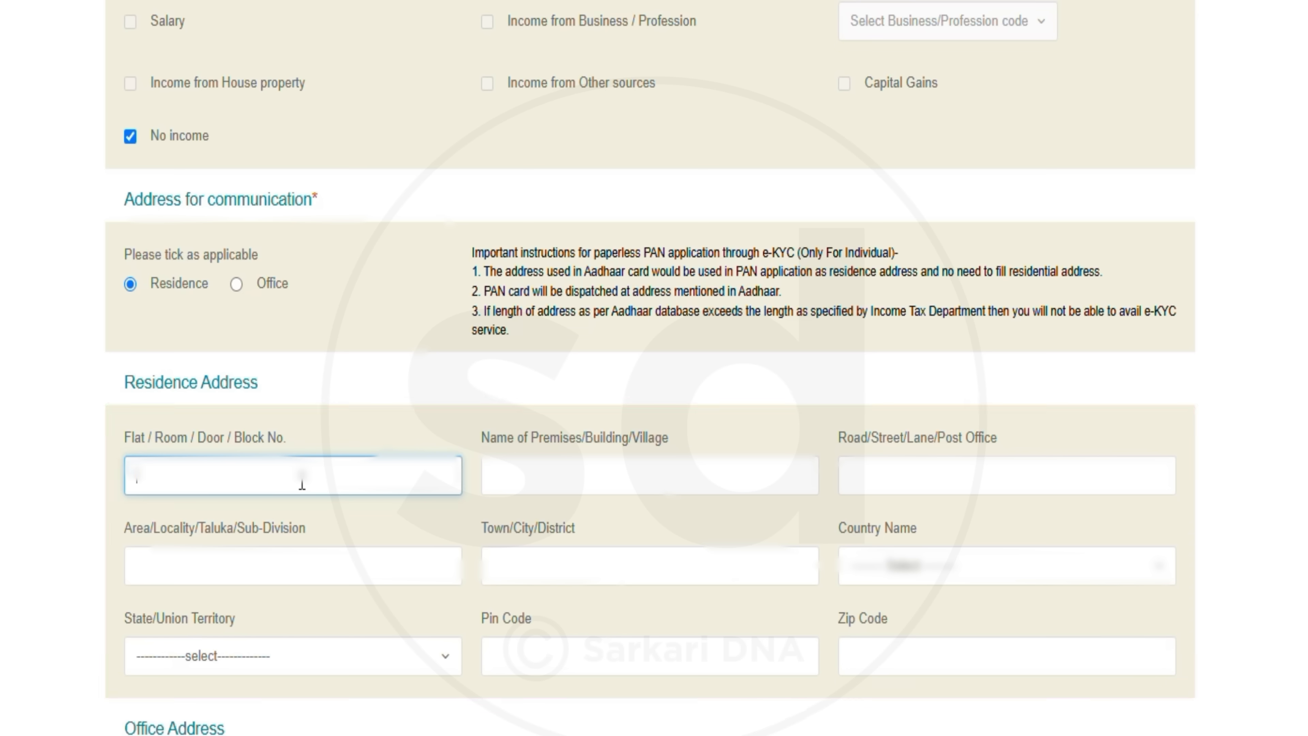
scroll(302, 485, "down", 3)
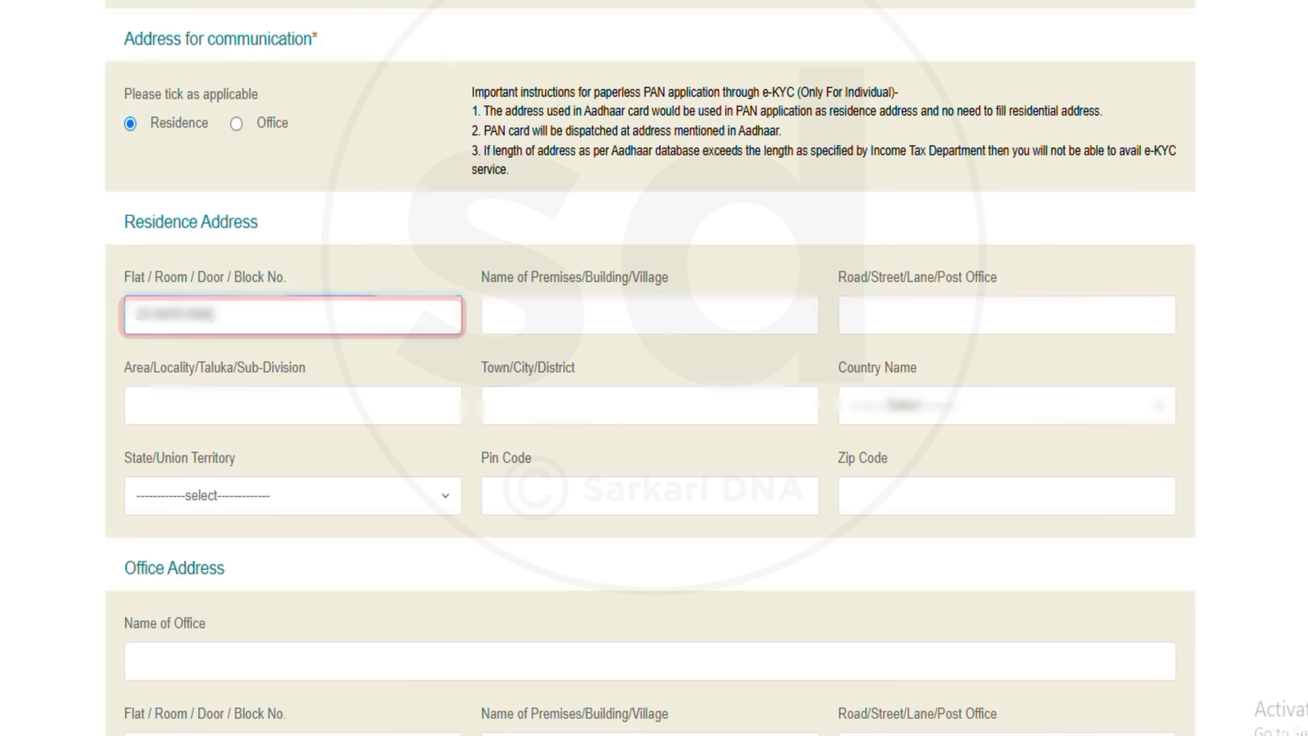
key("BackSpace")
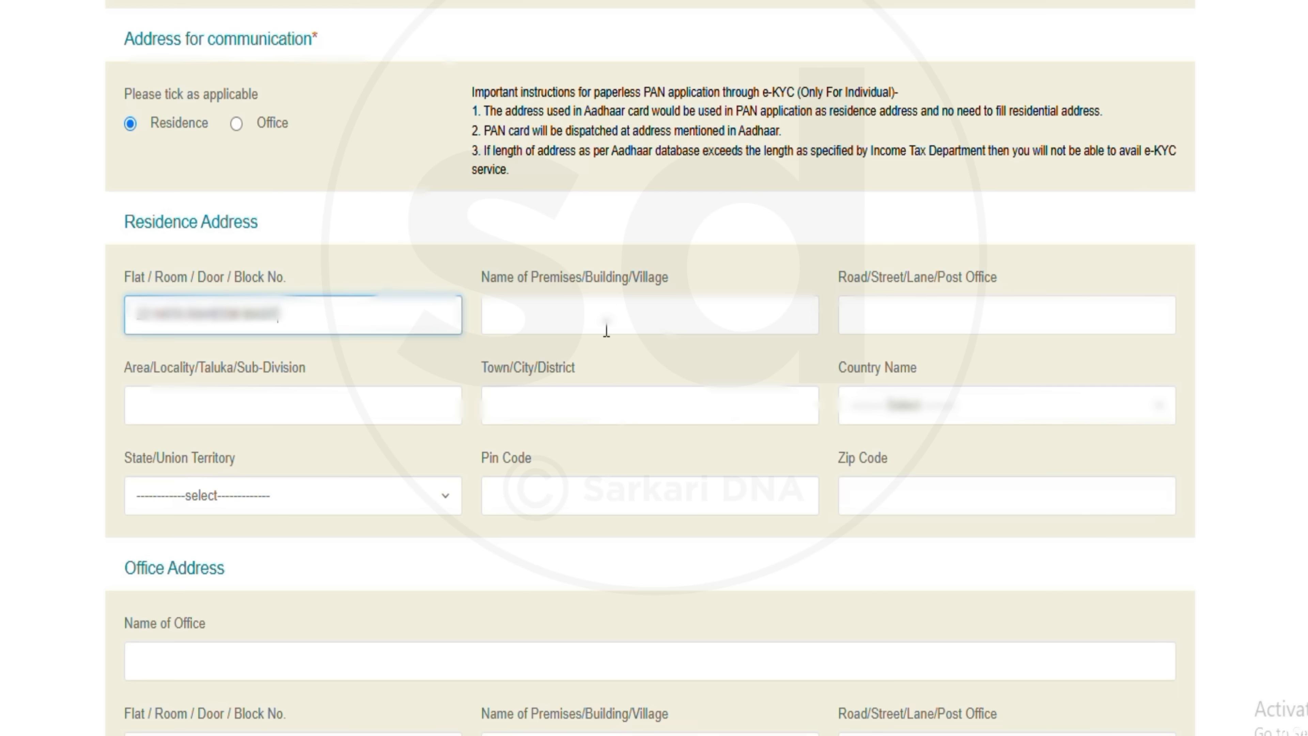
left_click(607, 330)
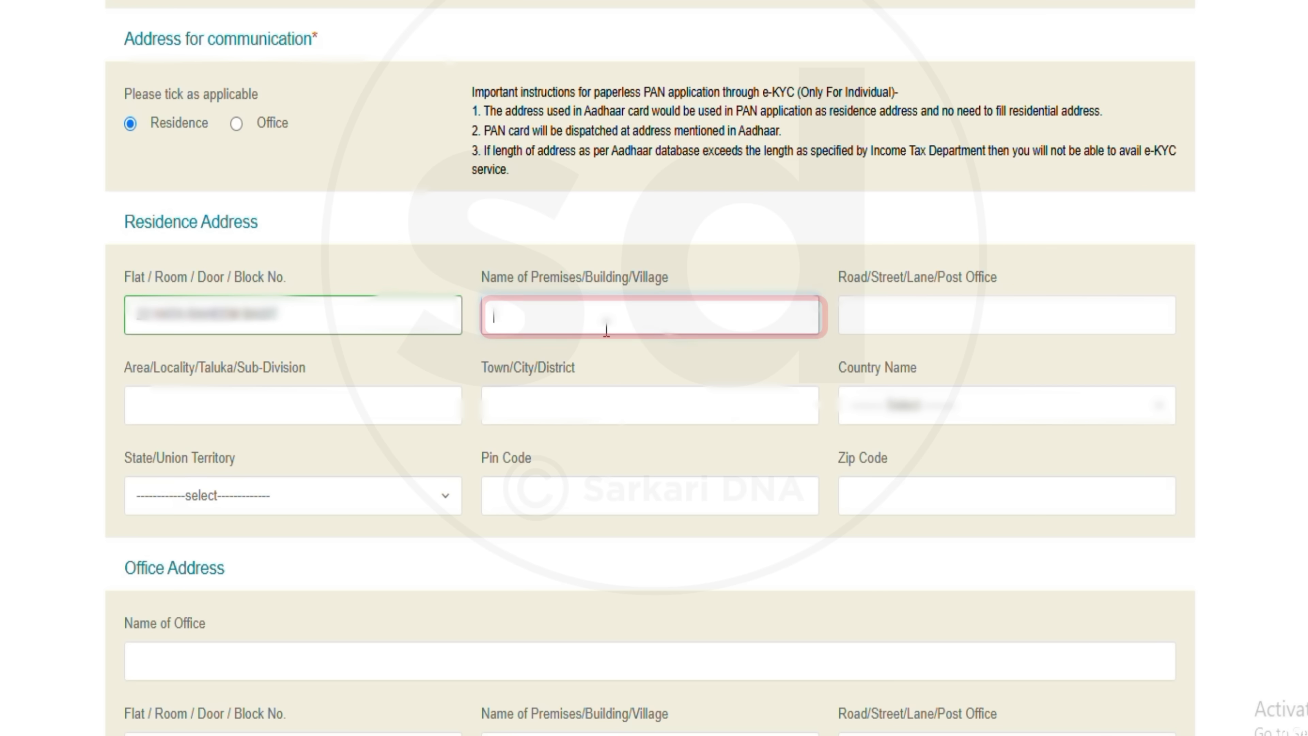
type("FLAT NAME SAME")
type("LE")
left_click(994, 322)
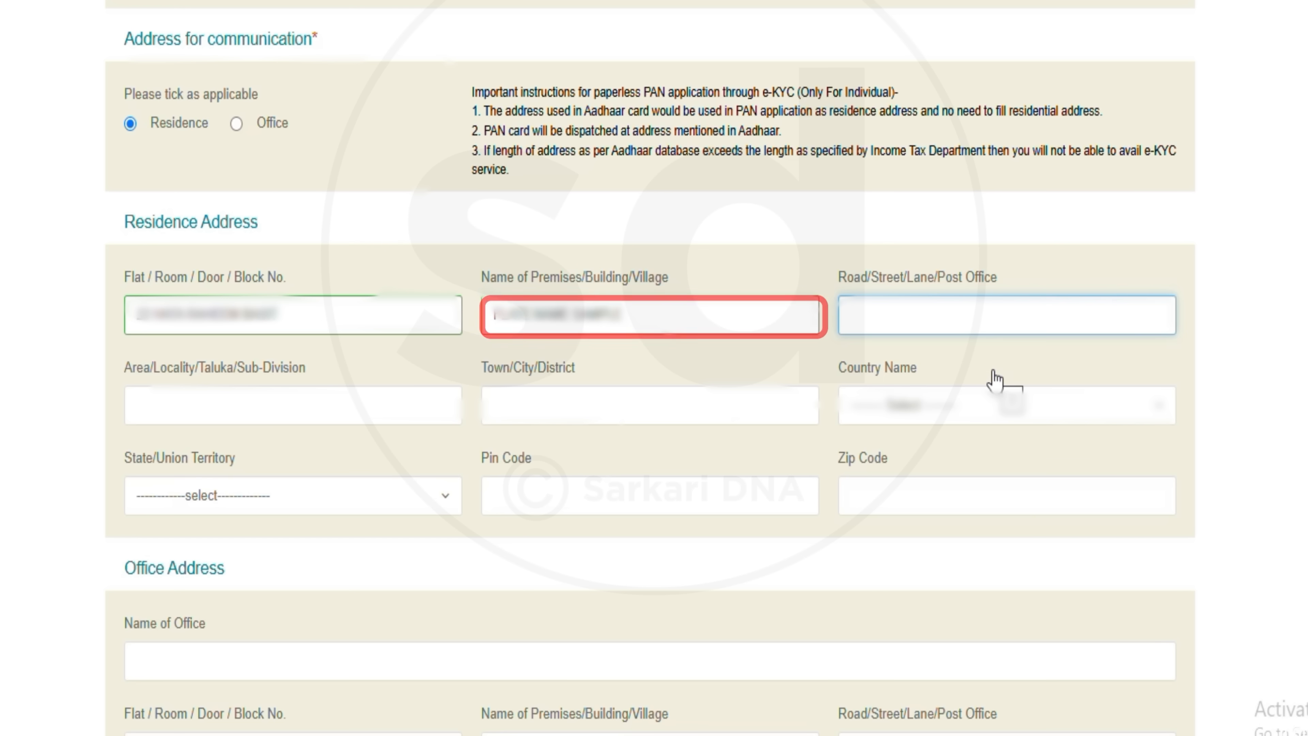
type("DUMMGANJ")
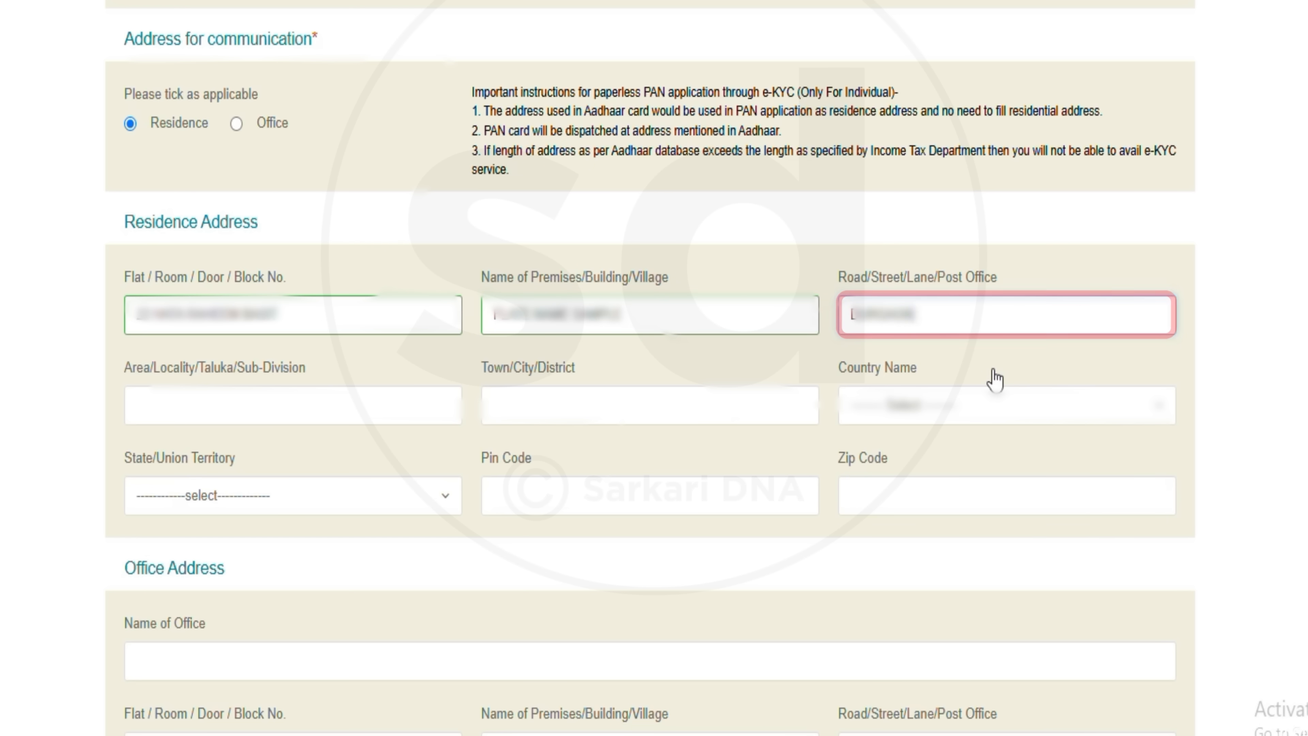
left_click(258, 415)
type("KAKORI")
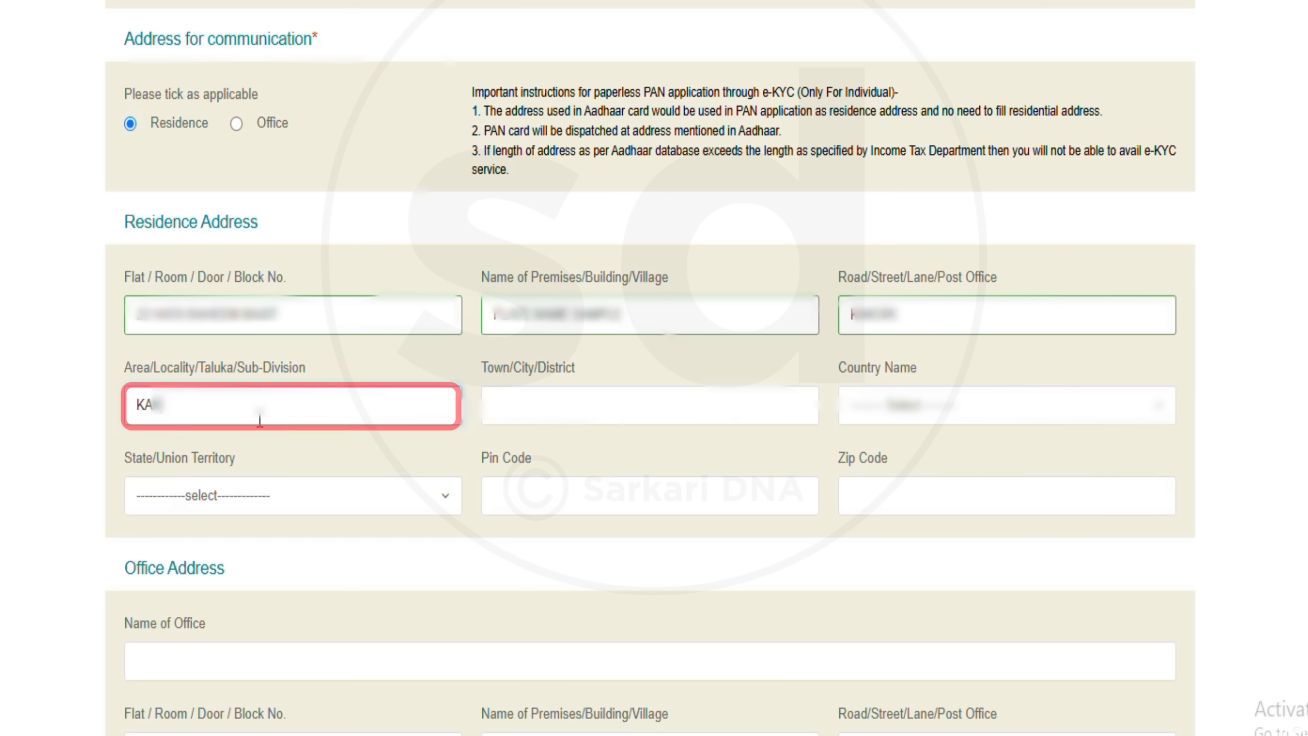
left_click(524, 419)
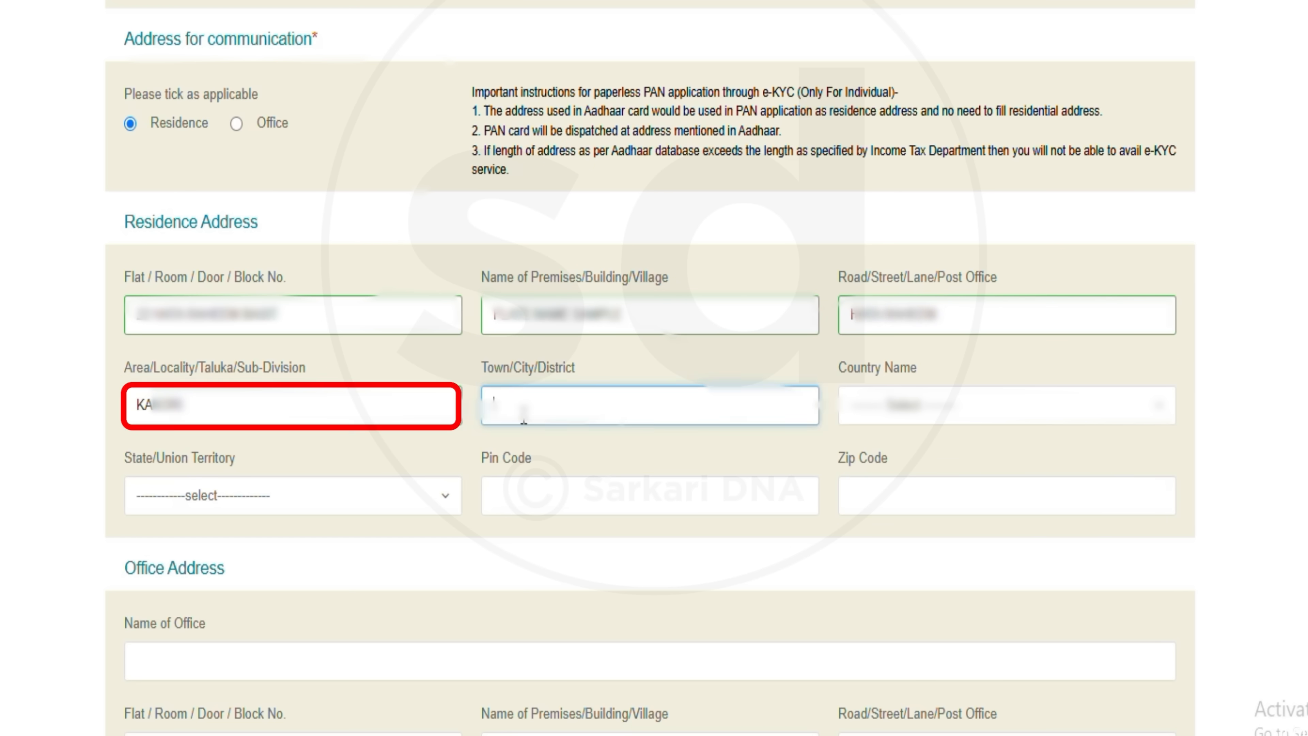
type("KAKORI")
Step: Set the address country to INDIA
left_click(979, 405)
type("IND")
left_click(943, 543)
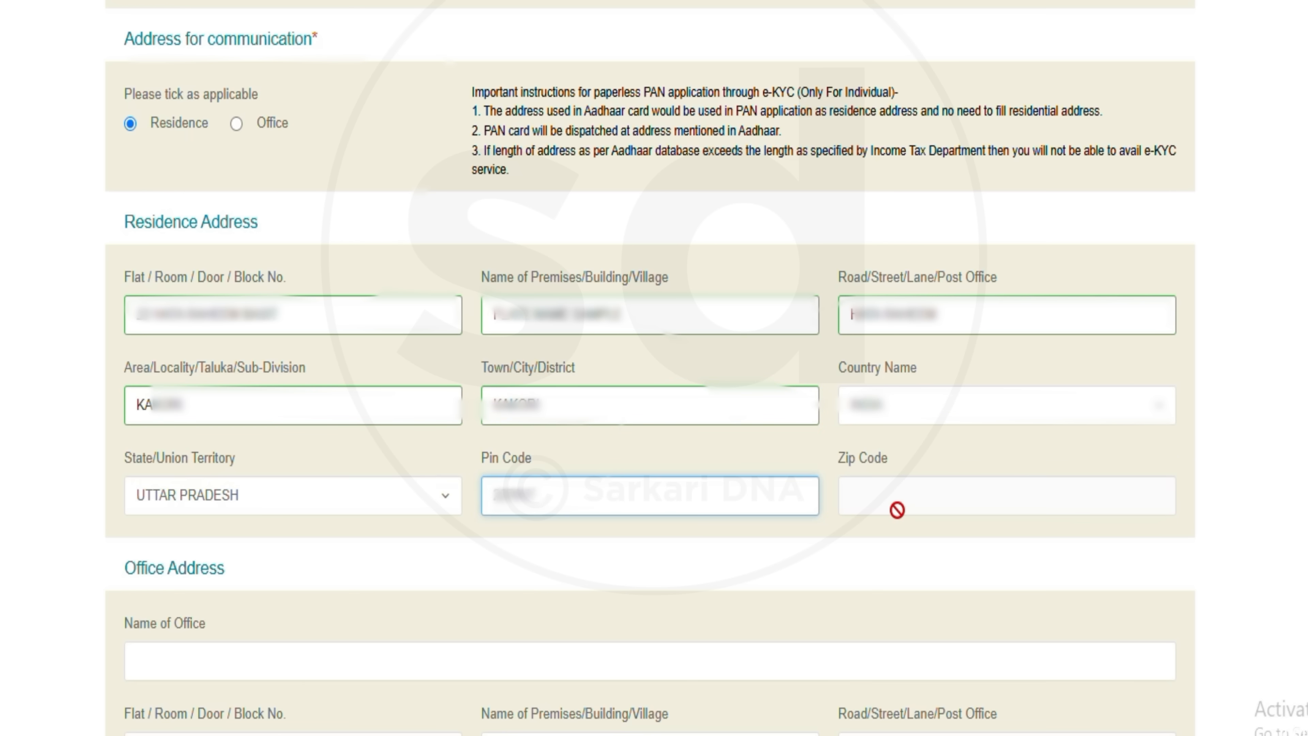
scroll(898, 510, "down", 8)
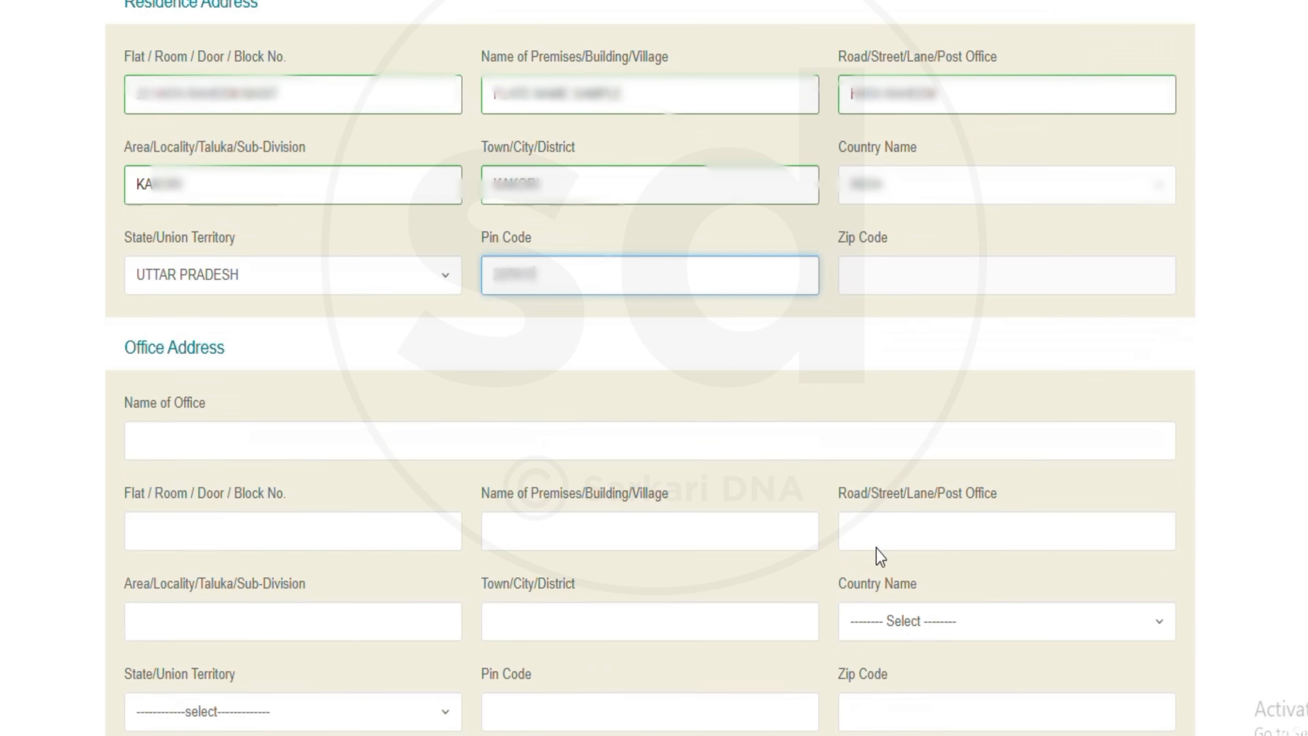
Step: Set the phone ISD code to INDIA (91) and continue to the AO Code step
scroll(1208, 420, "down", 2)
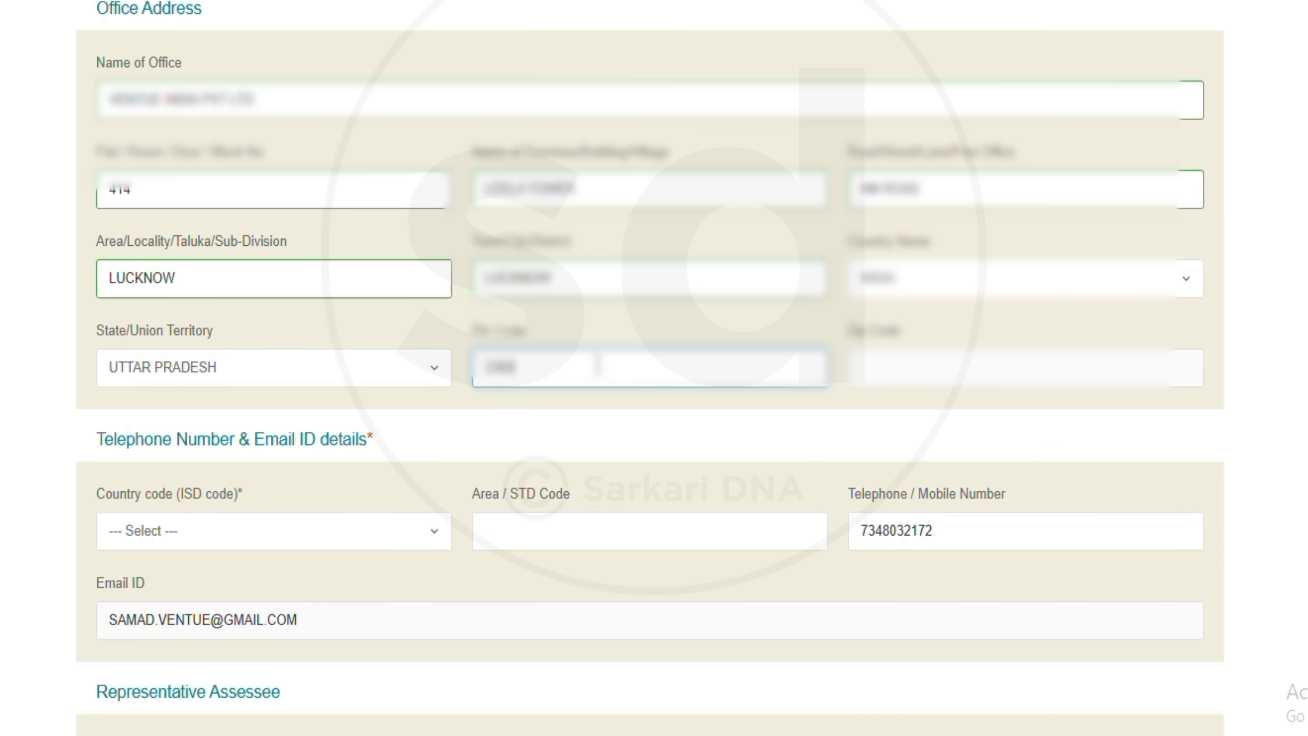
type("01")
left_click(375, 545)
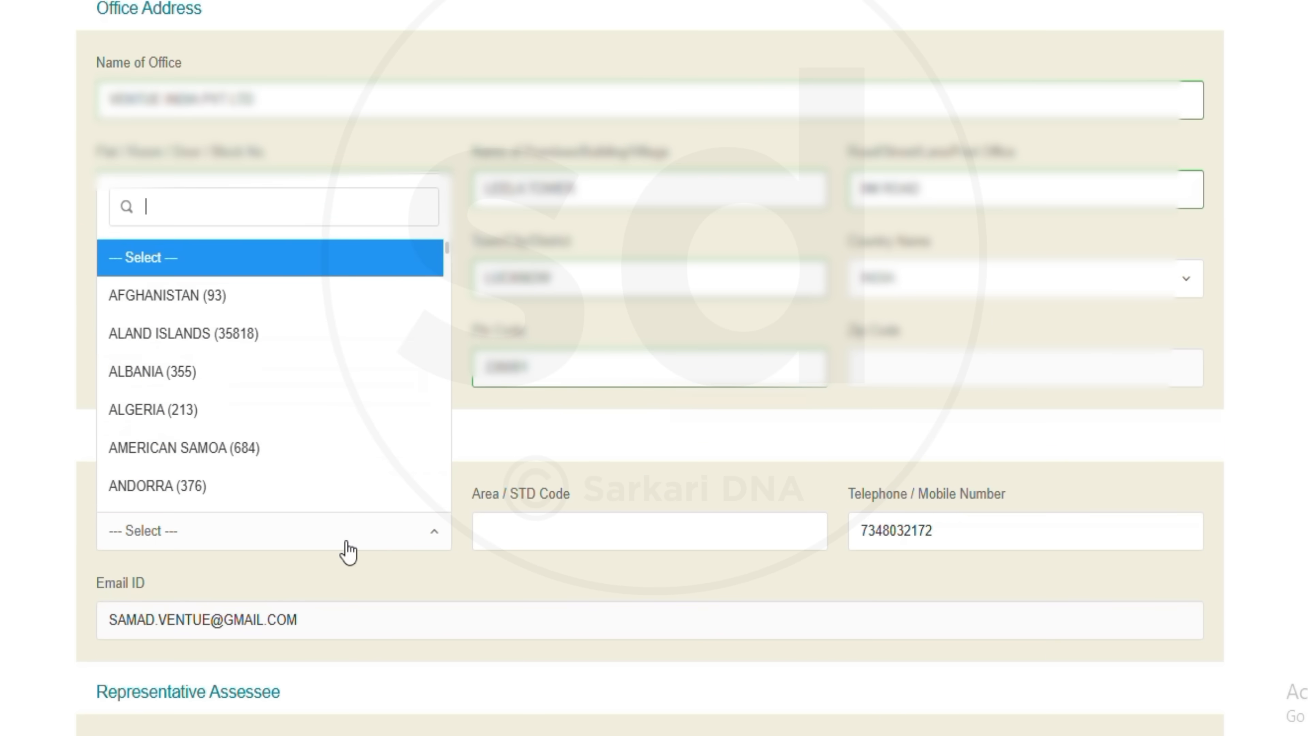
type("IN")
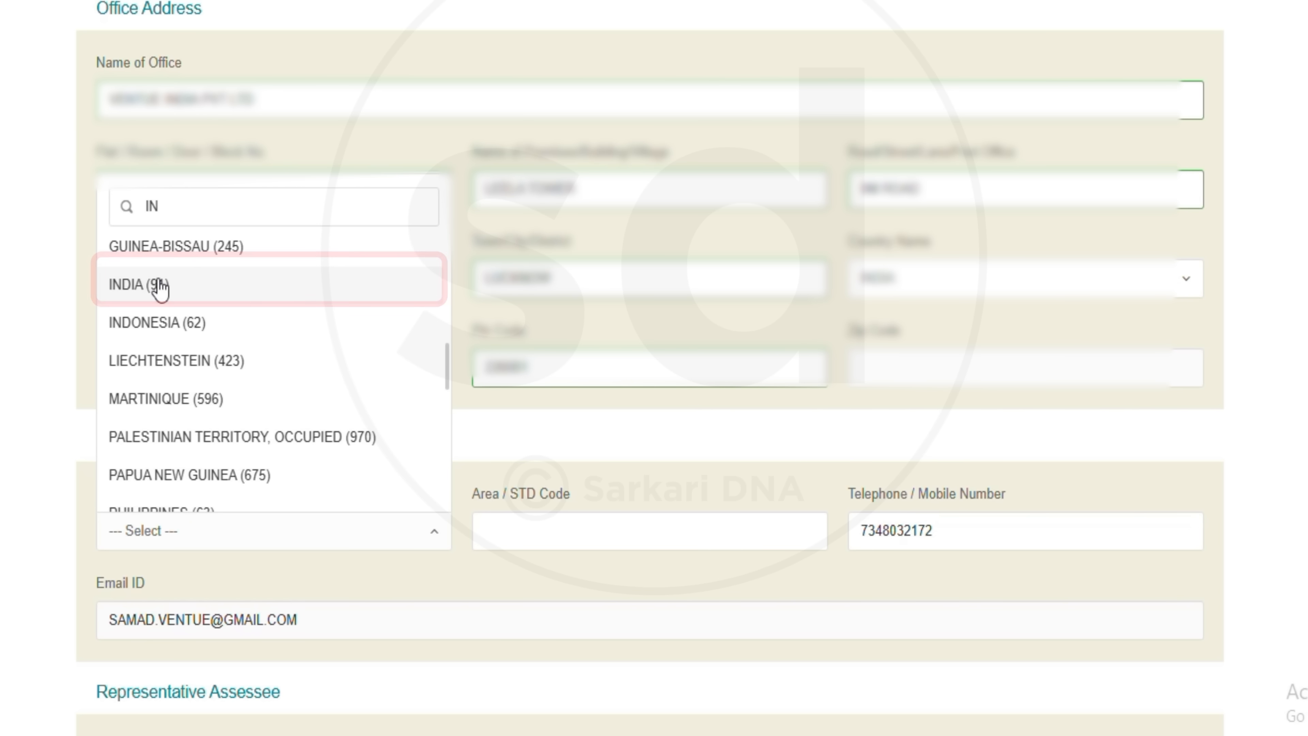
left_click(161, 286)
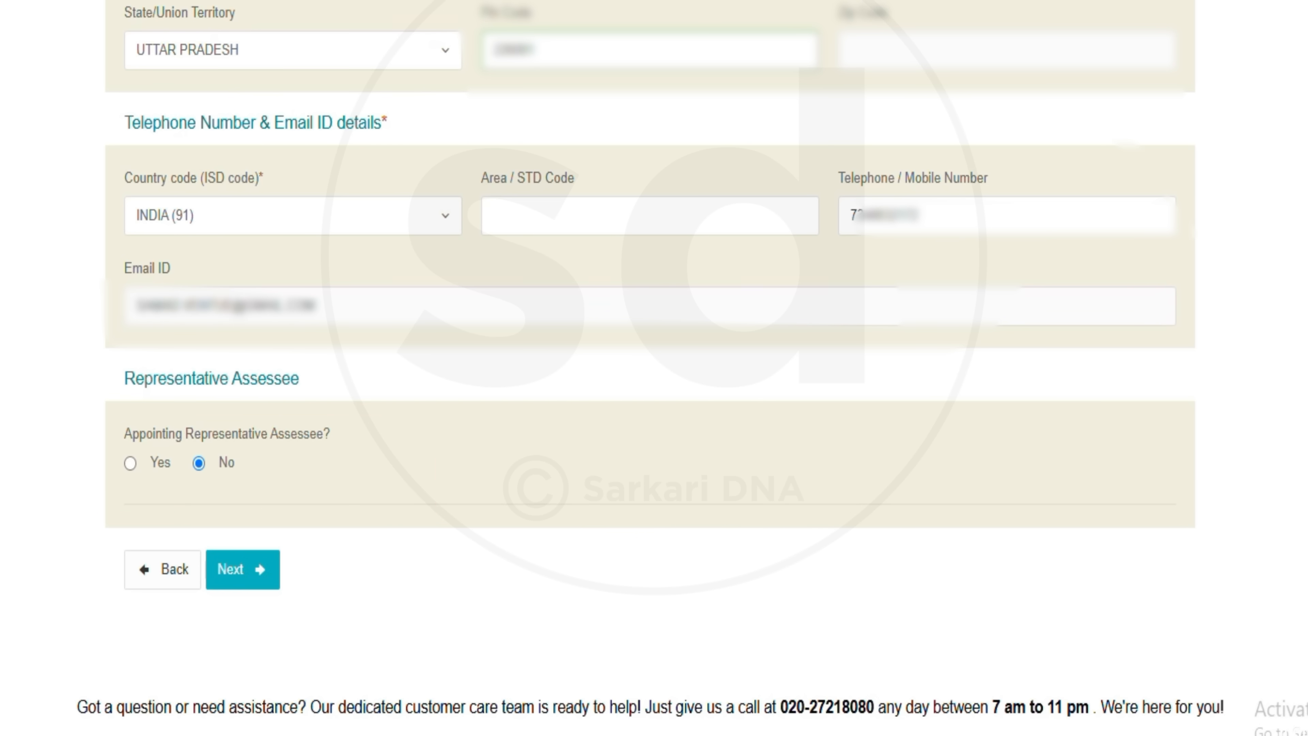
left_click(255, 582)
Step: Search AO codes as an Indian citizen with state UTTAR PRADESH
scroll(654, 360, "down", 5)
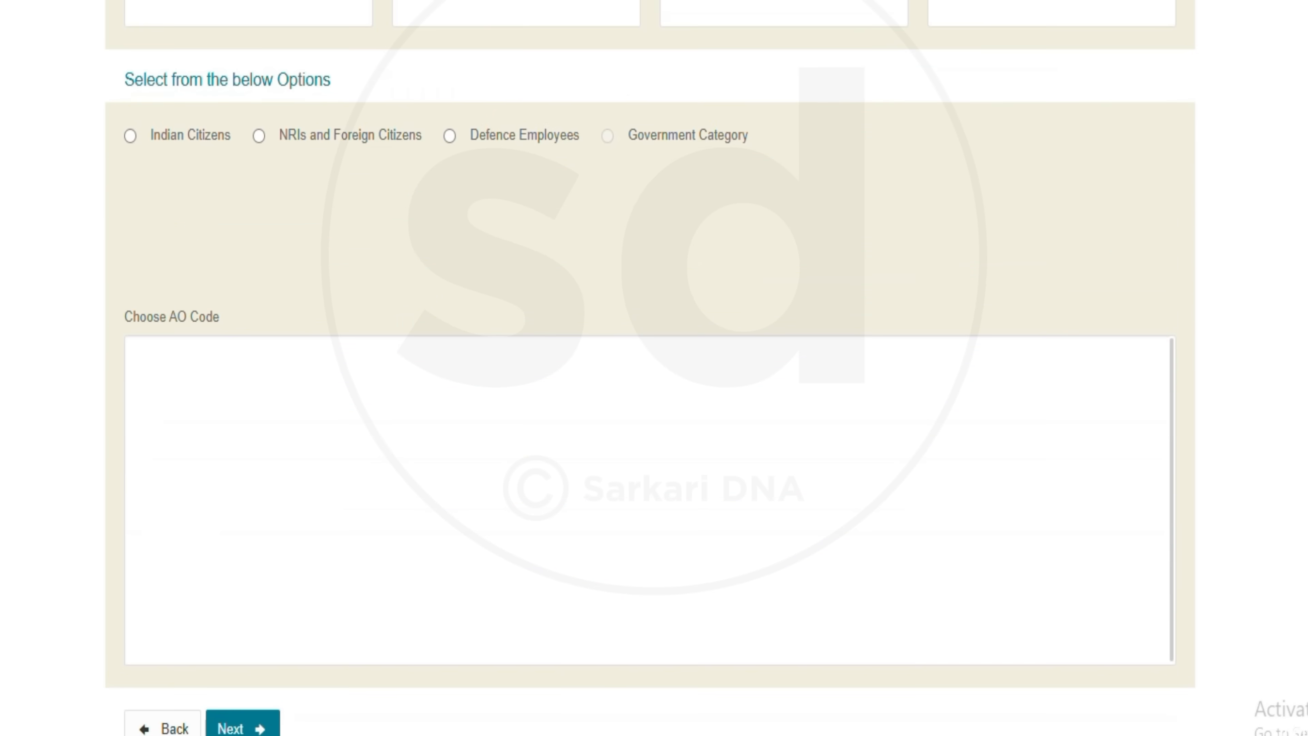
scroll(654, 360, "up", 2)
scroll(654, 361, "up", 4)
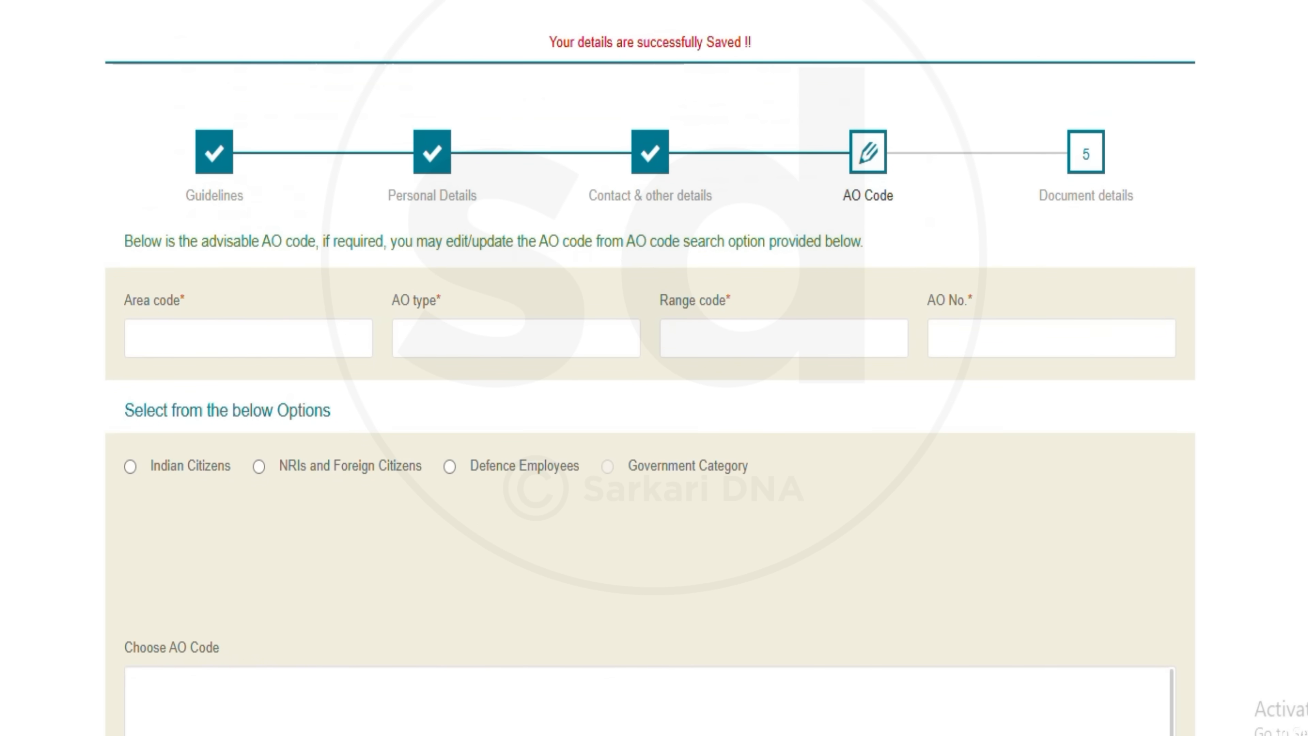
scroll(655, 361, "down", 1)
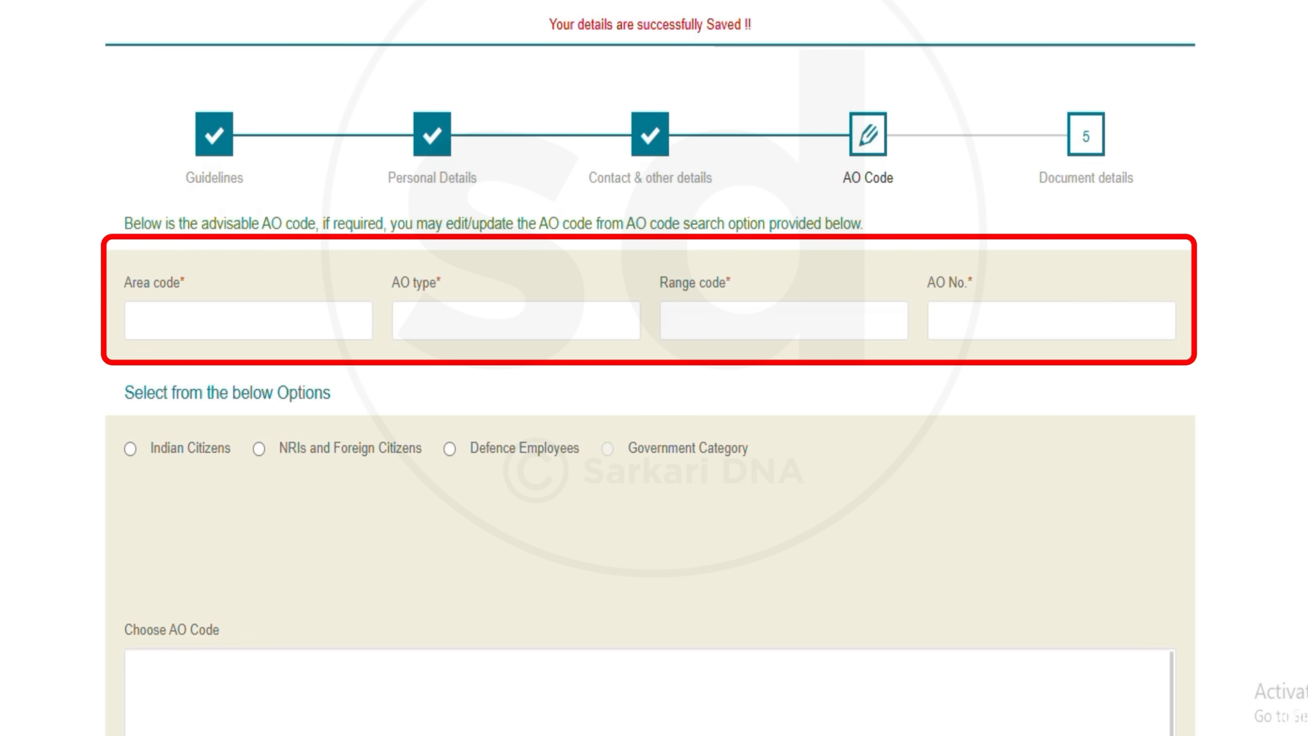
scroll(1206, 266, "down", 5)
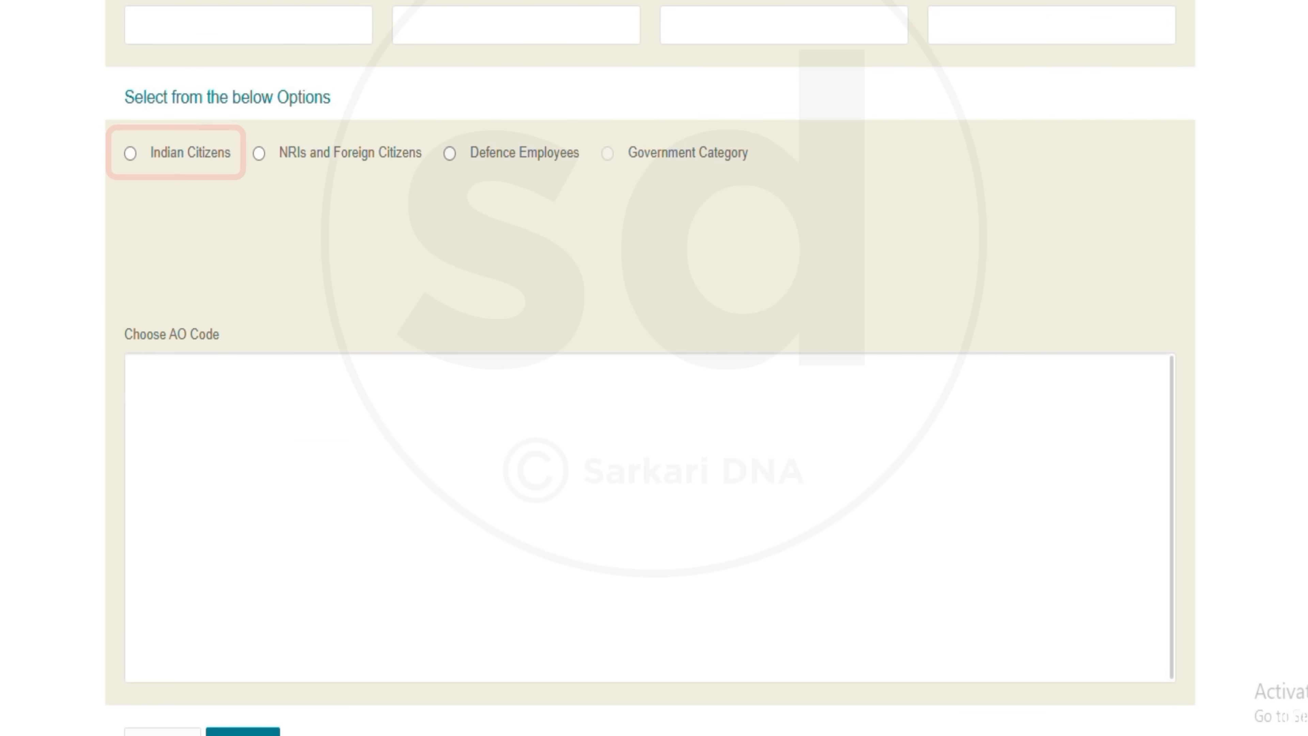
left_click(131, 154)
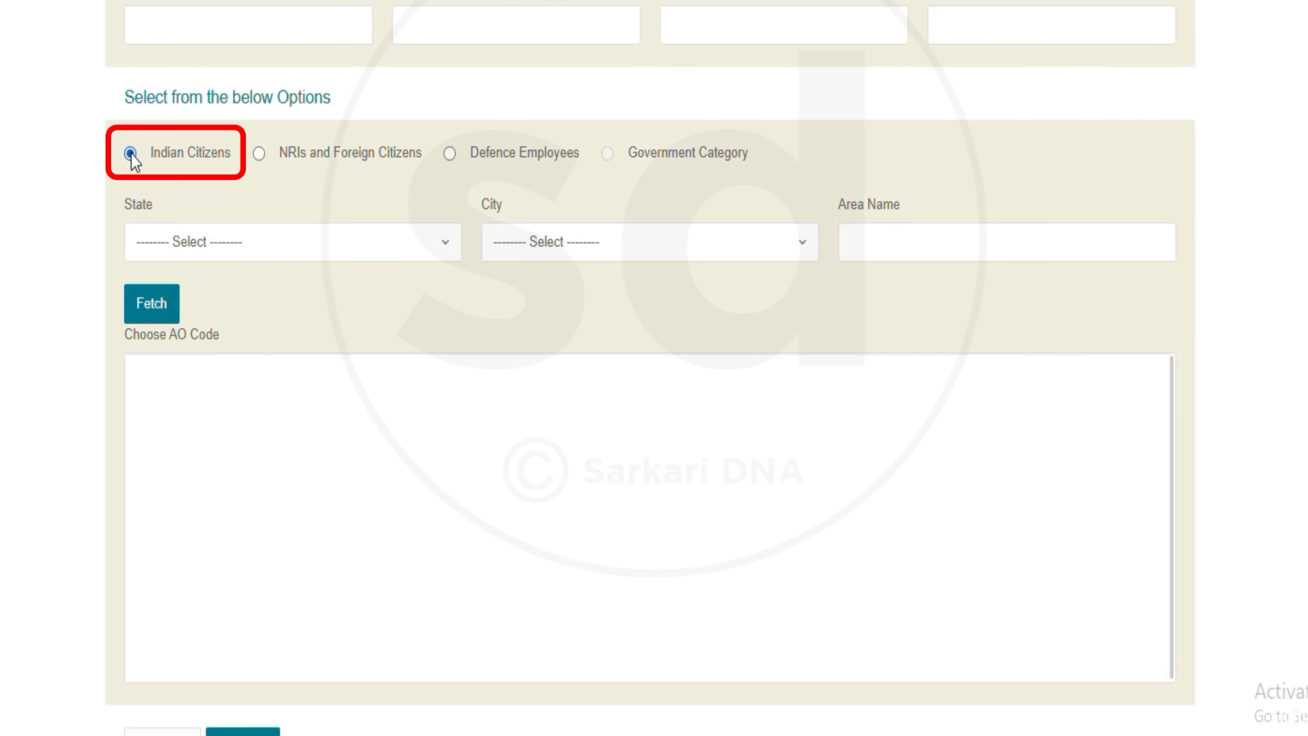
left_click(178, 242)
scroll(248, 502, "down", 8)
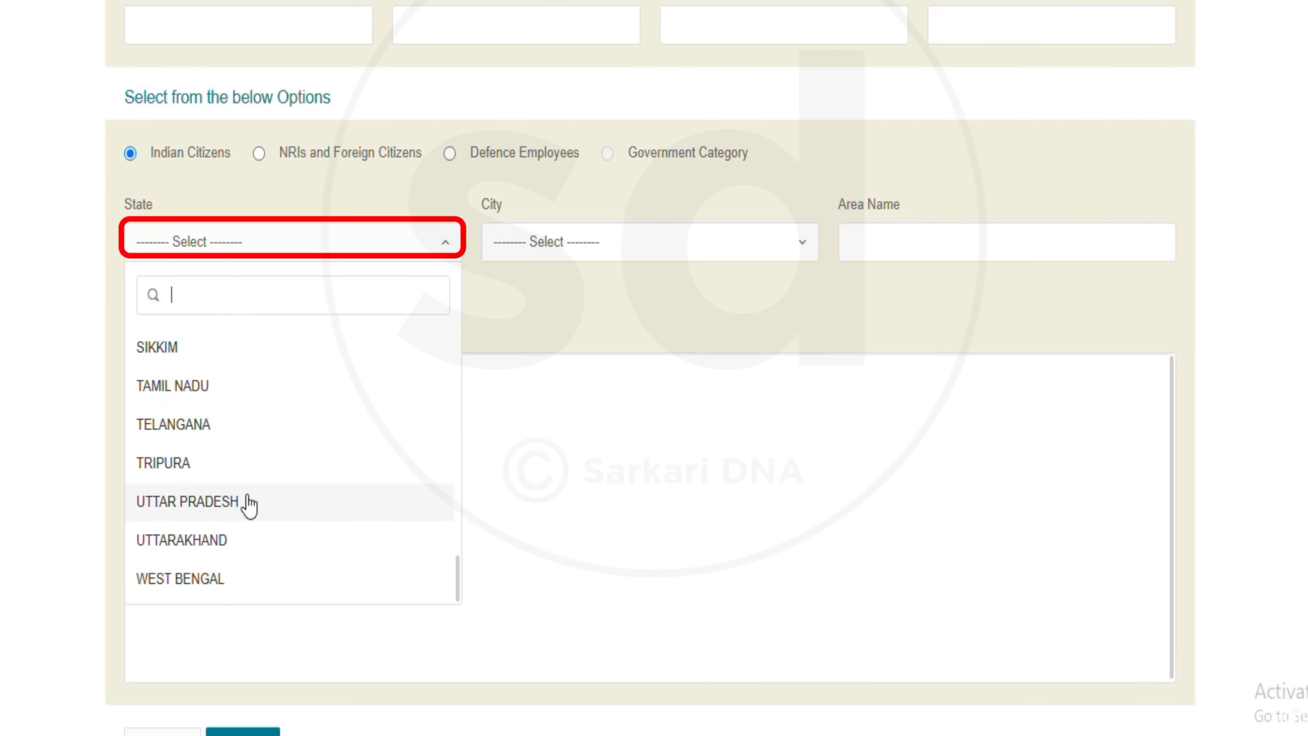
left_click(248, 502)
Step: Choose city LUCKNOW and fetch its AO codes
left_click(628, 247)
scroll(602, 462, "down", 15)
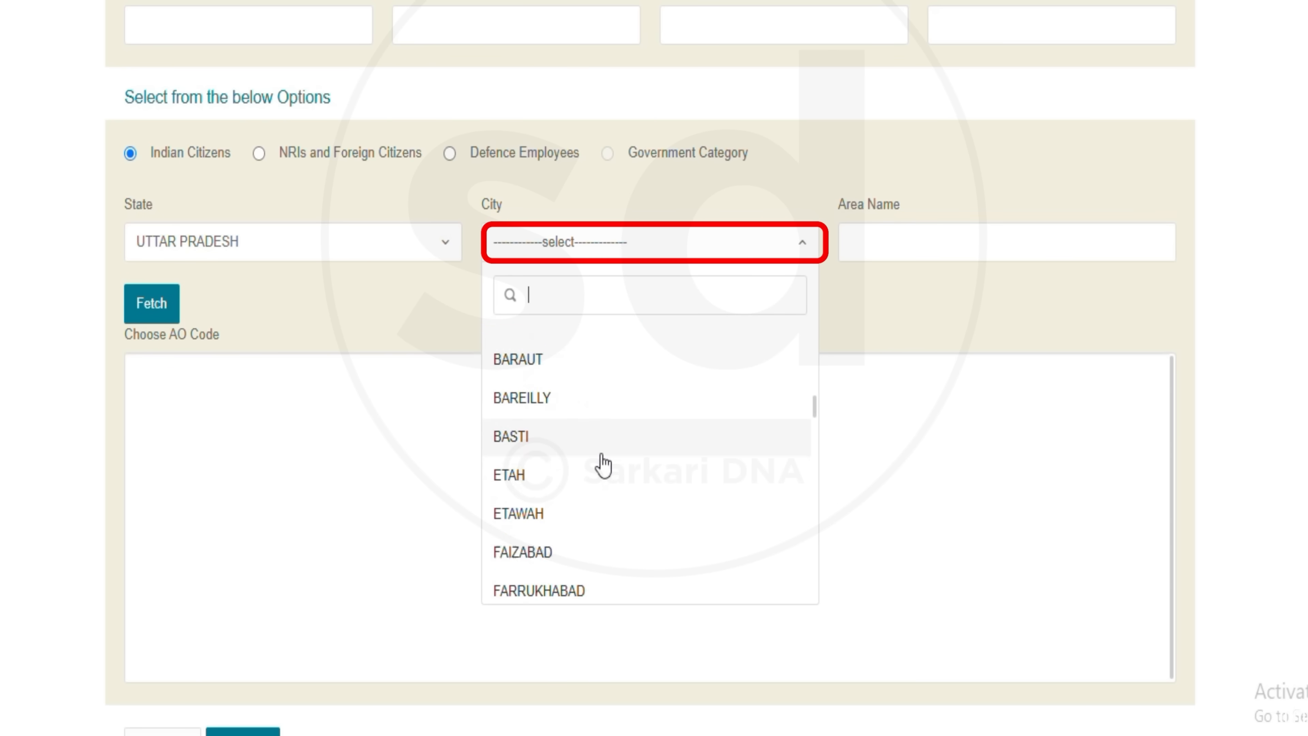
left_click(544, 547)
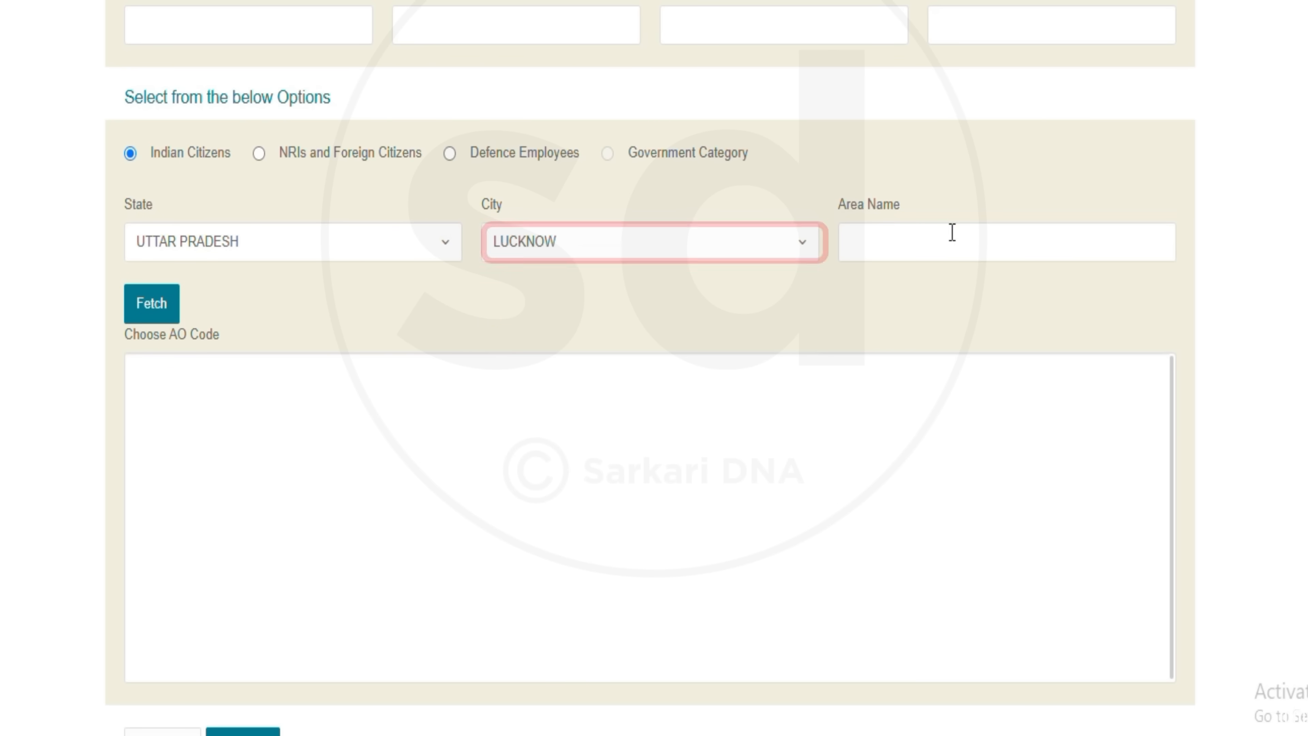
left_click(166, 314)
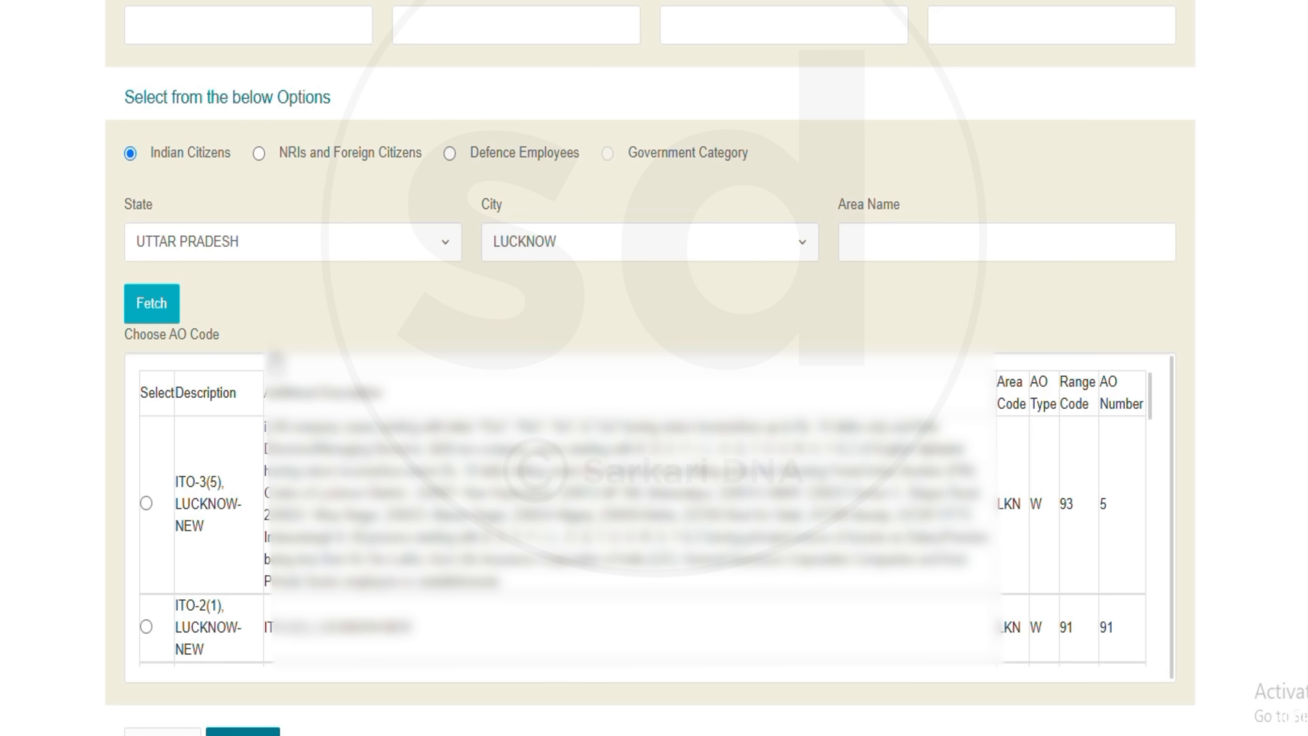
scroll(644, 545, "down", 2)
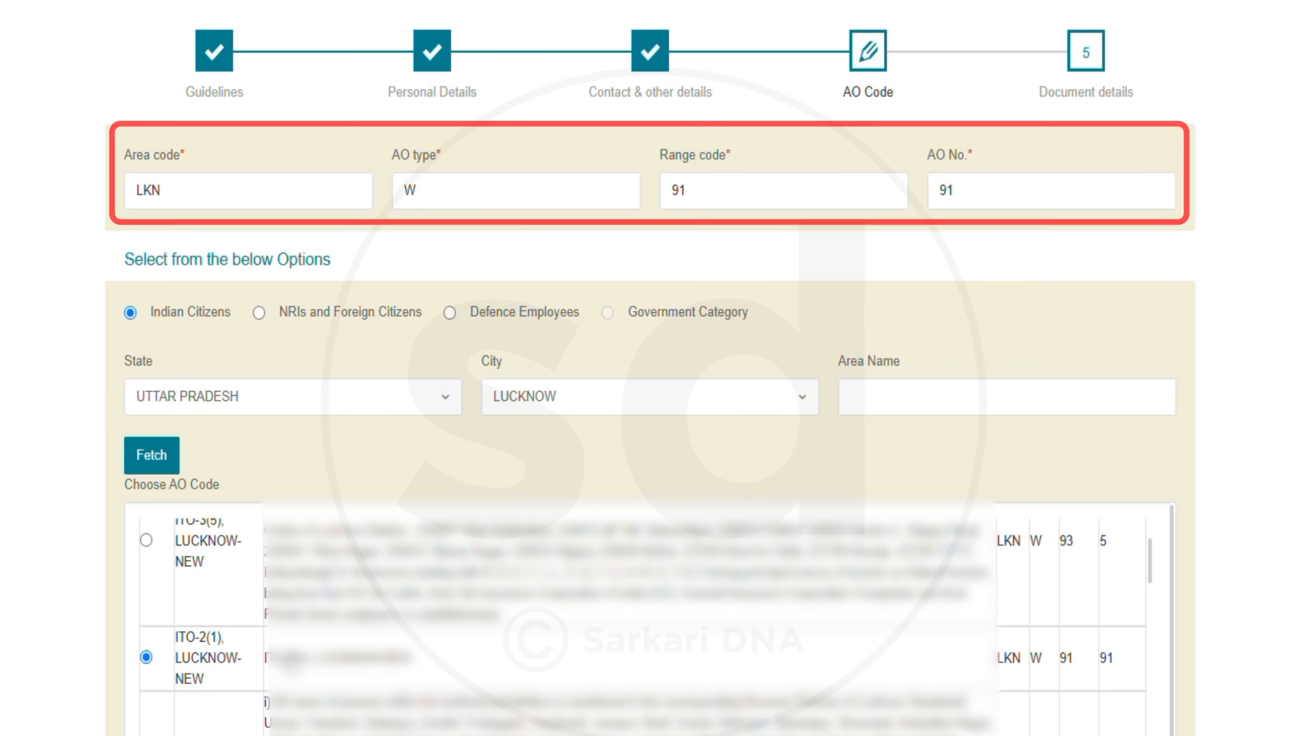
scroll(363, 670, "down", 4)
scroll(364, 670, "down", 5)
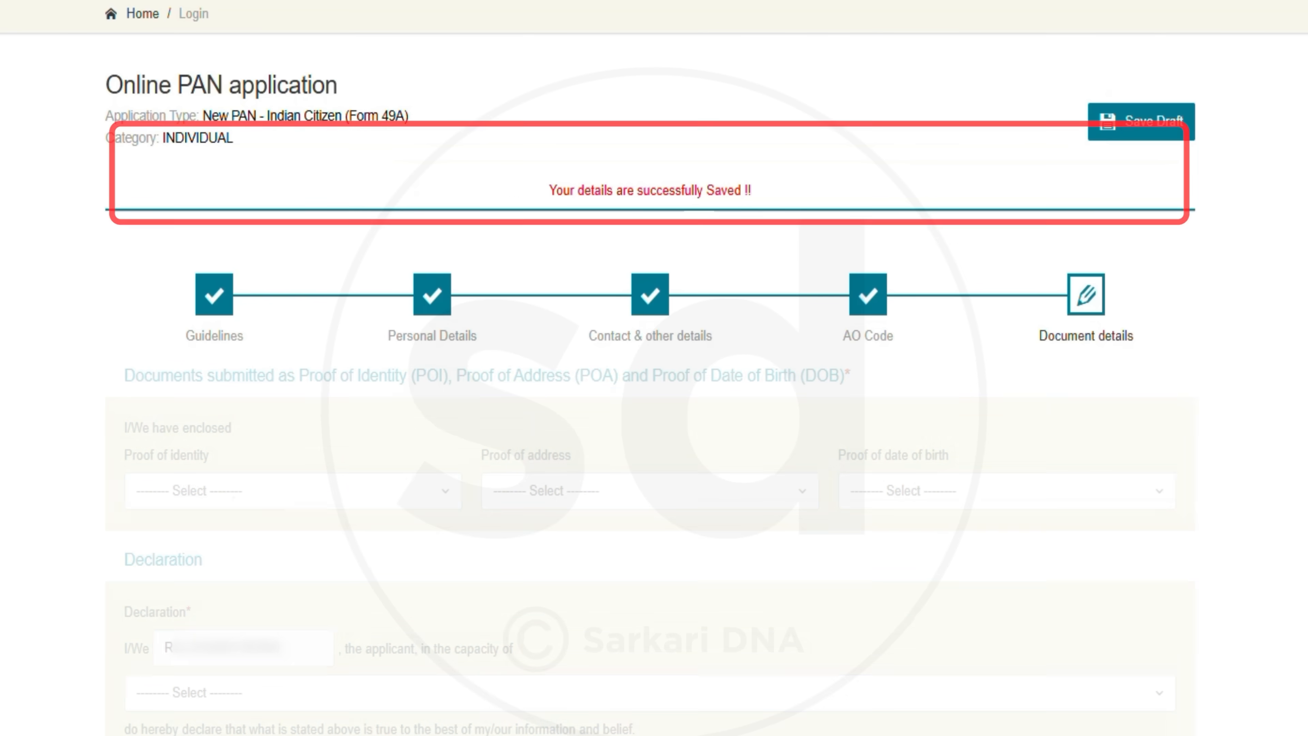
Step: Set the proof of identity to AADHAAR Card
scroll(353, 482, "down", 3)
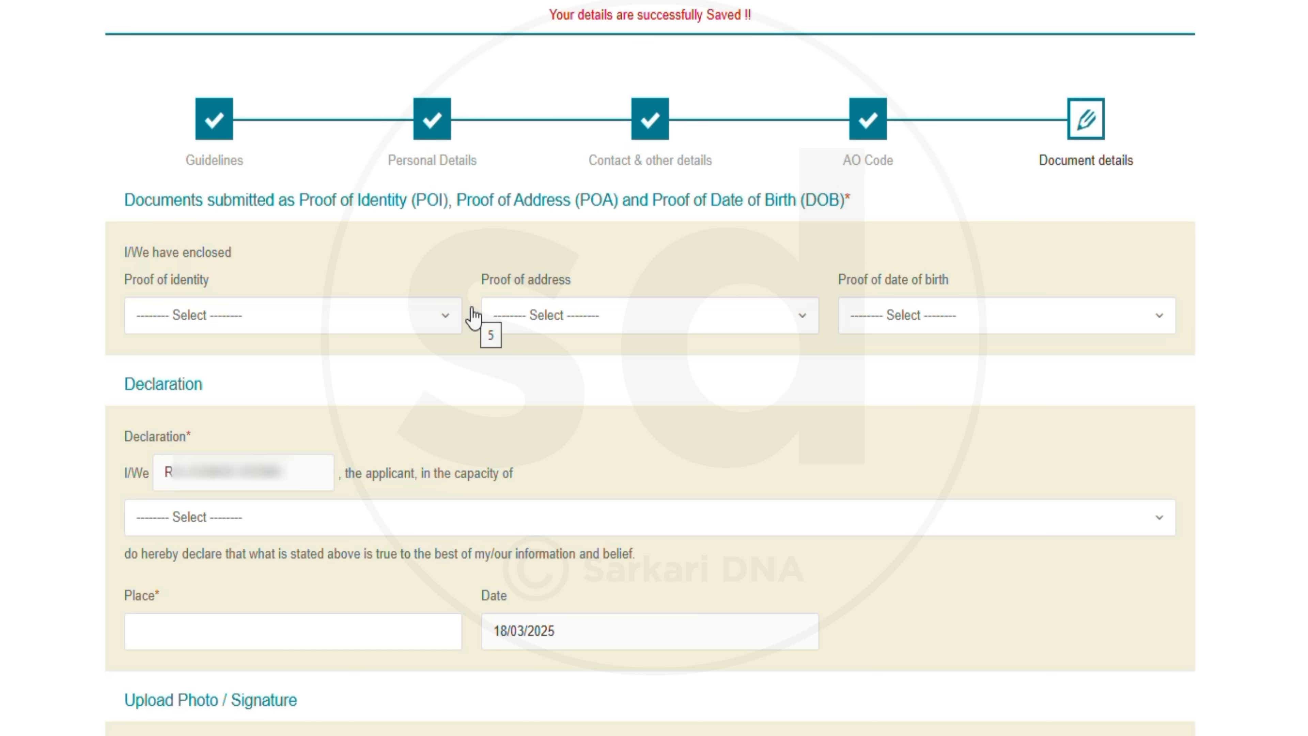
left_click(394, 323)
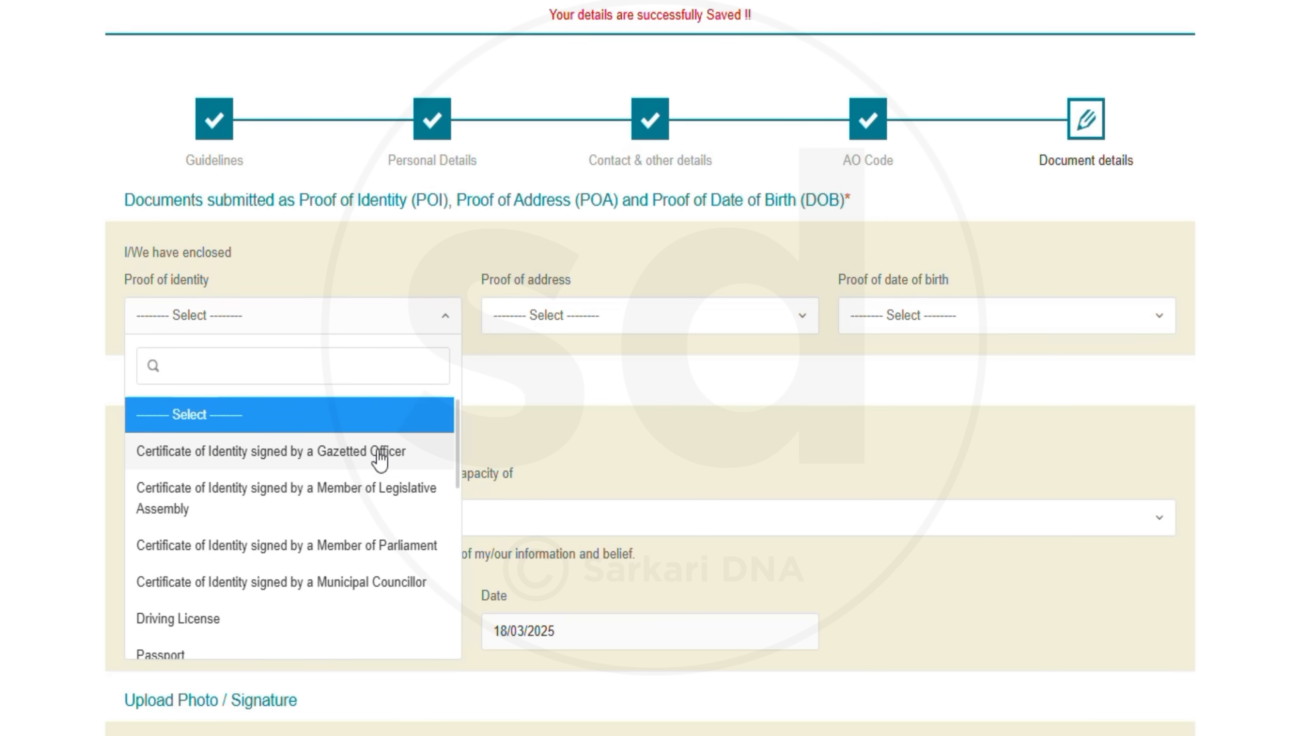
scroll(380, 458, "down", 5)
scroll(380, 499, "down", 5)
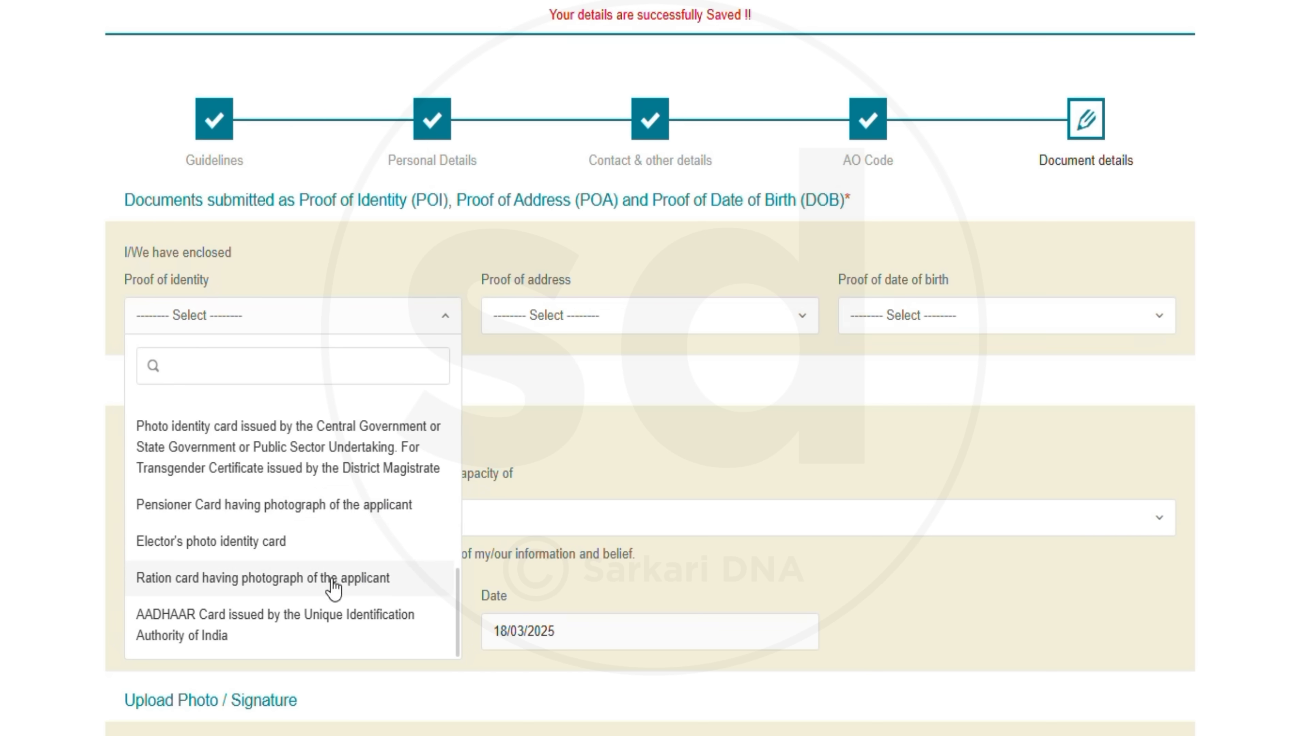
scroll(337, 584, "down", 4)
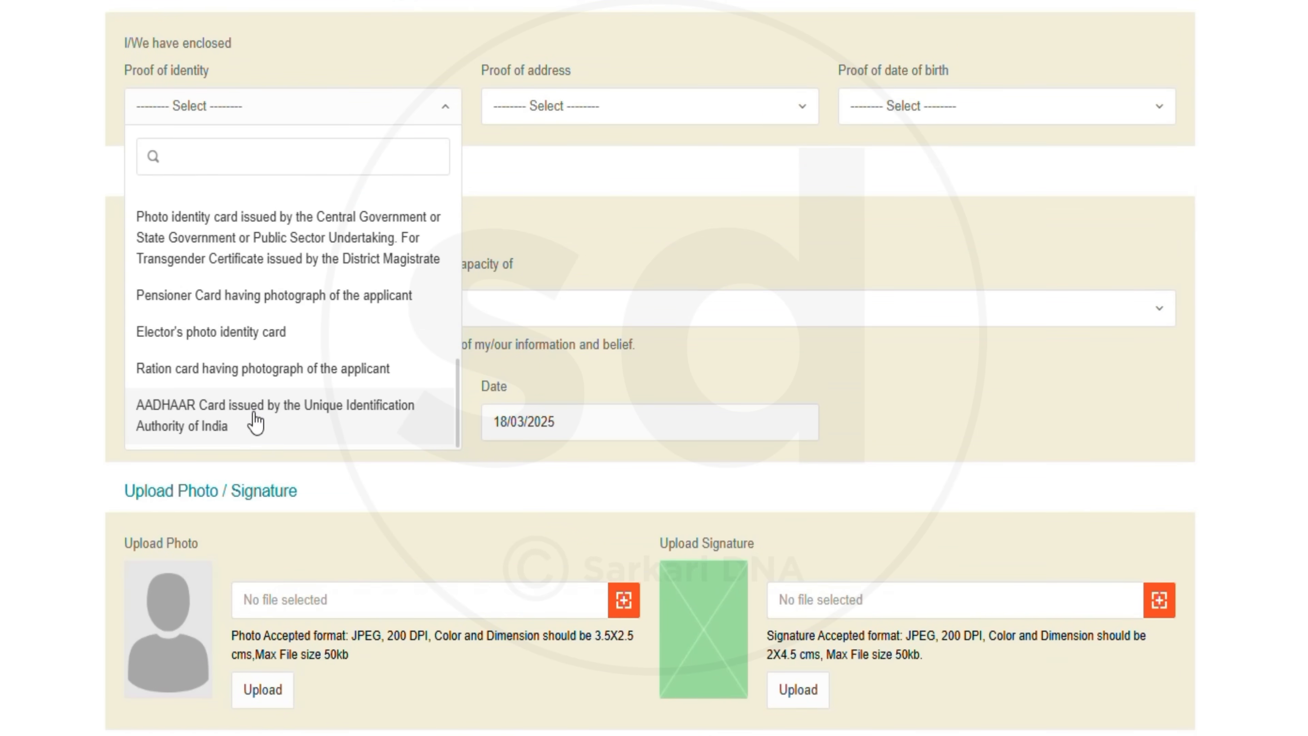
left_click(238, 425)
Step: Set the proof of address to AADHAAR Card
scroll(717, 241, "up", 4)
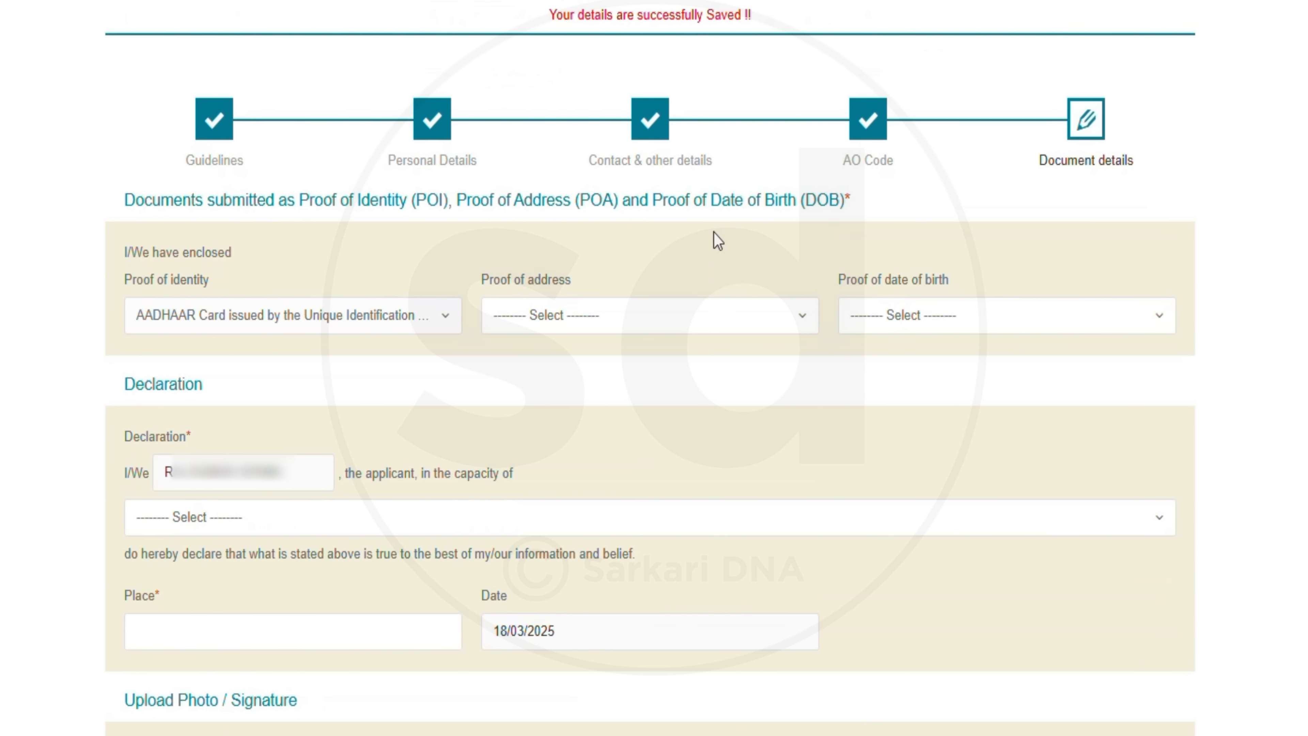
left_click(544, 335)
scroll(611, 516, "down", 3)
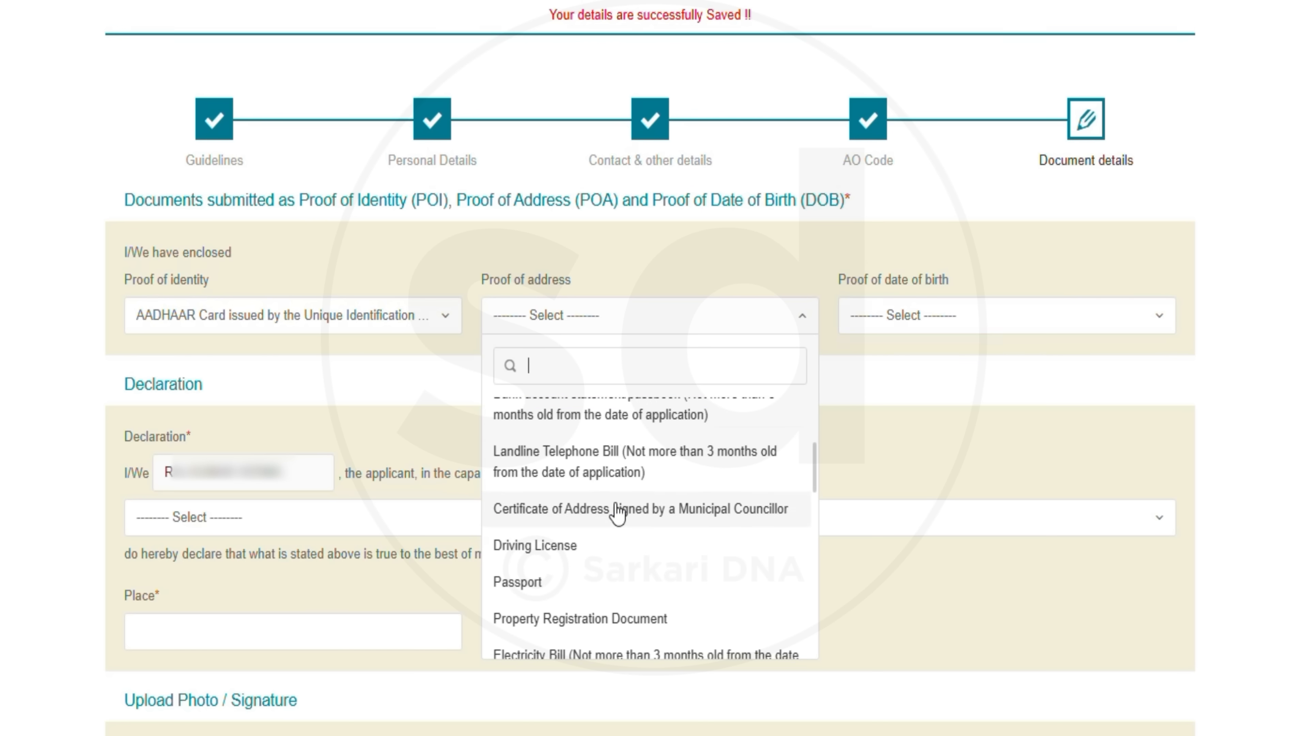
scroll(585, 503, "down", 4)
scroll(584, 497, "down", 6)
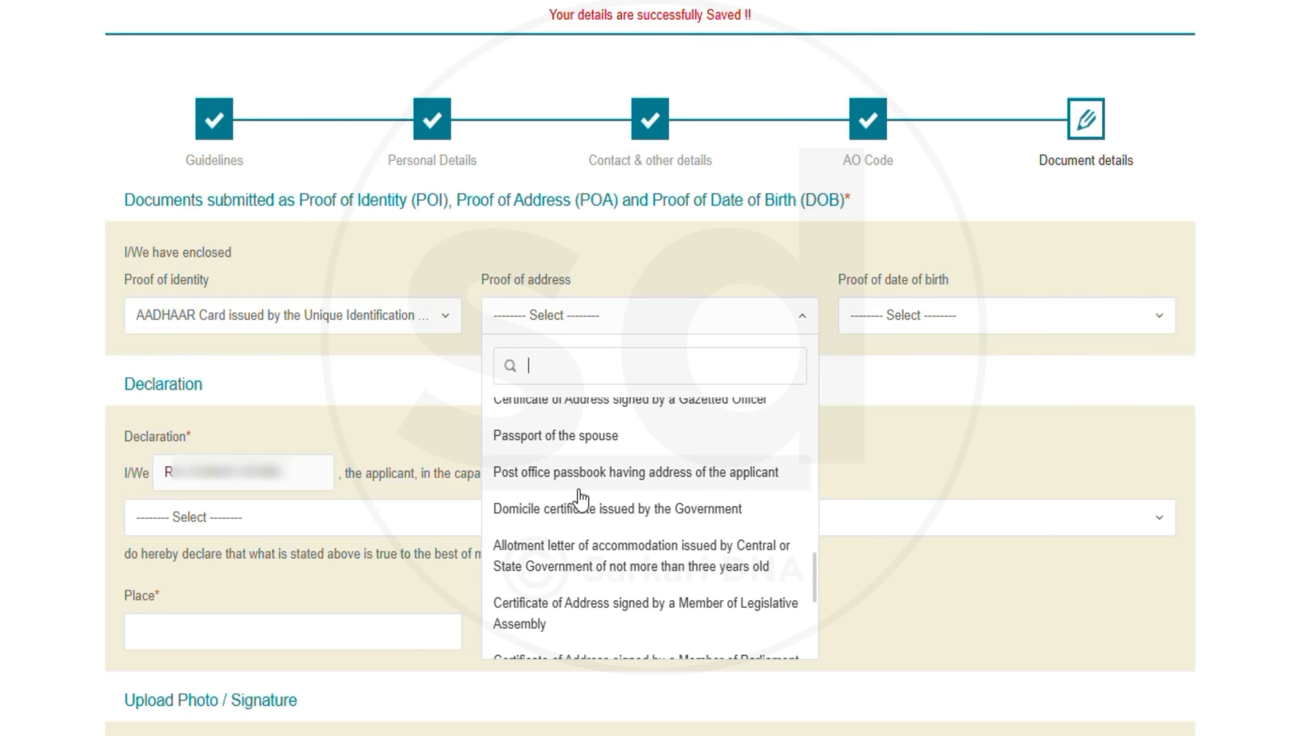
scroll(580, 499, "down", 5)
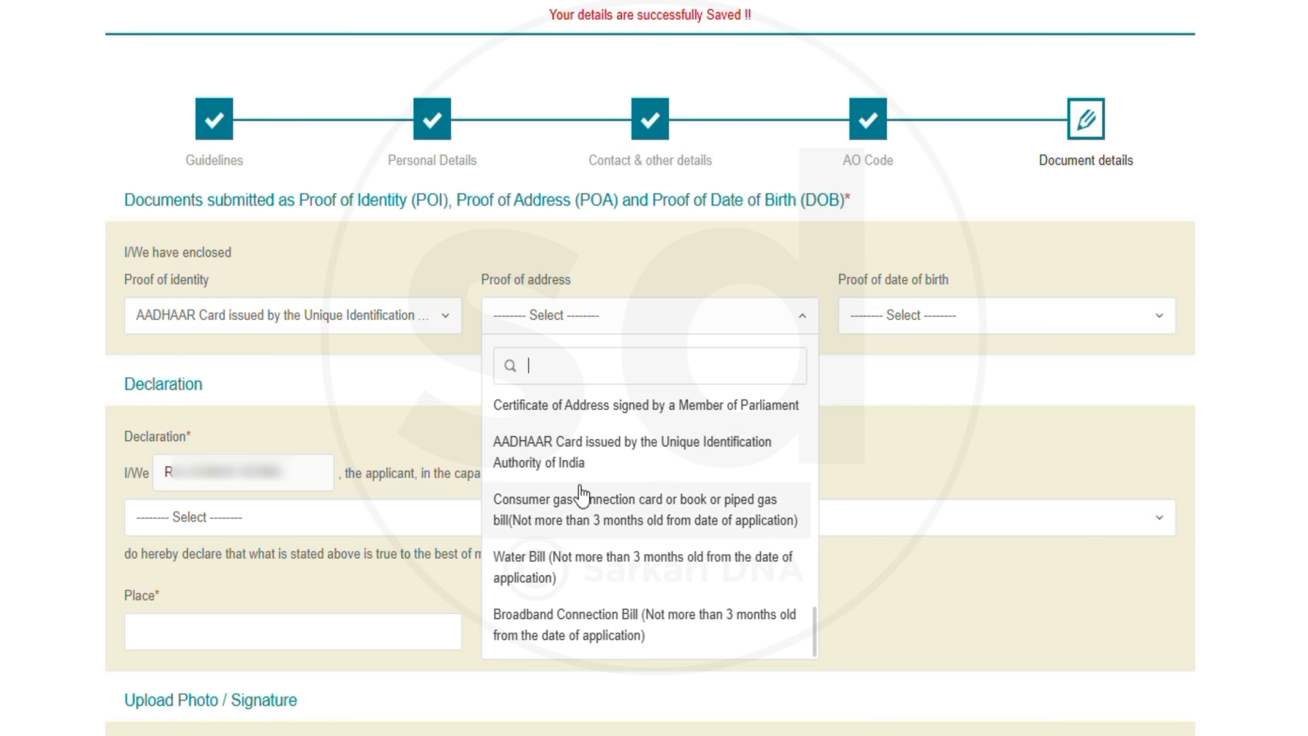
left_click(547, 447)
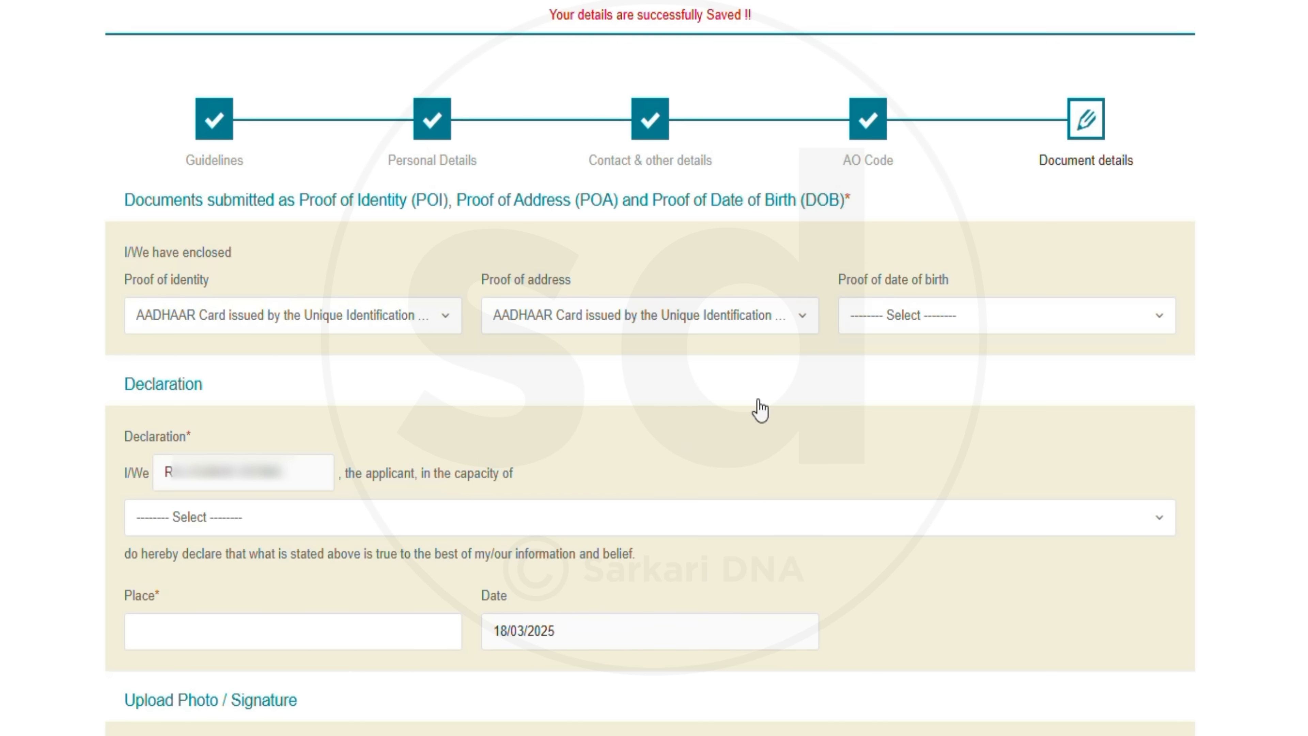
Step: Select 'AADHAAR Card issued by the Unique Identification Authority of India' as proof of date of birth
left_click(949, 333)
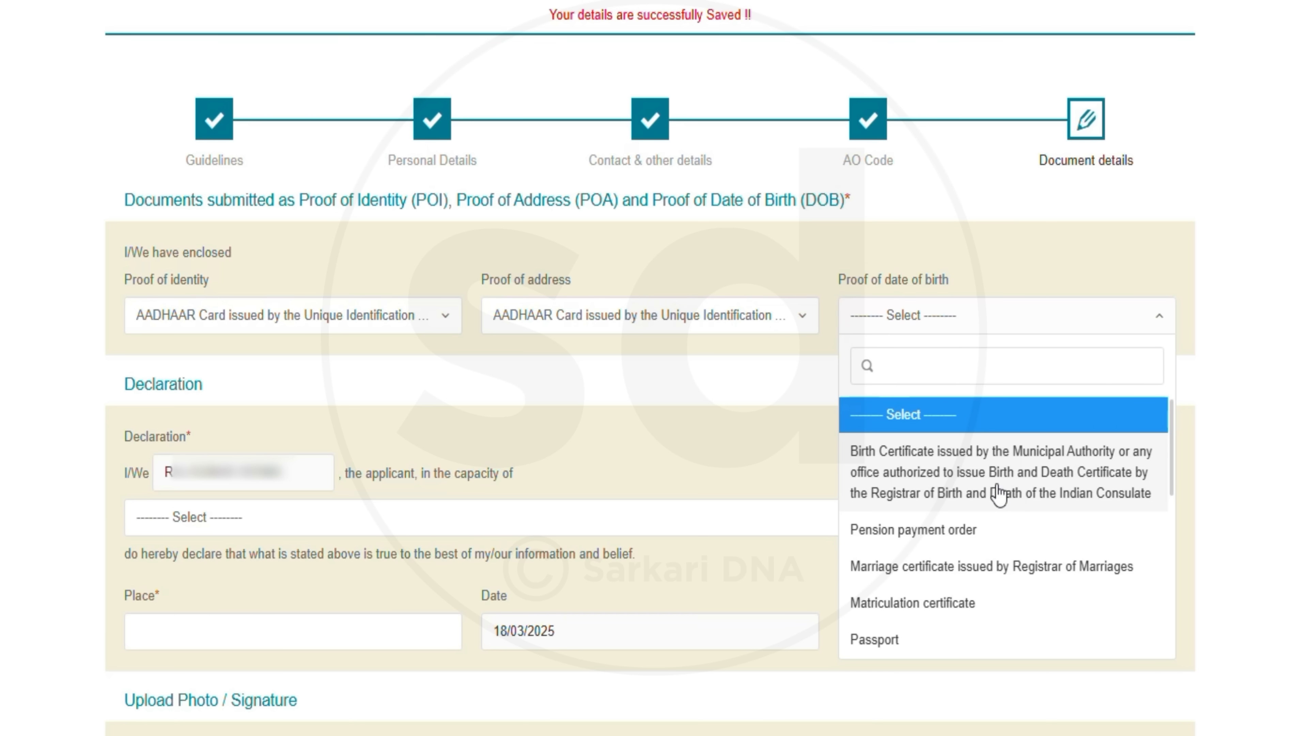
scroll(1000, 497, "down", 4)
scroll(998, 496, "down", 4)
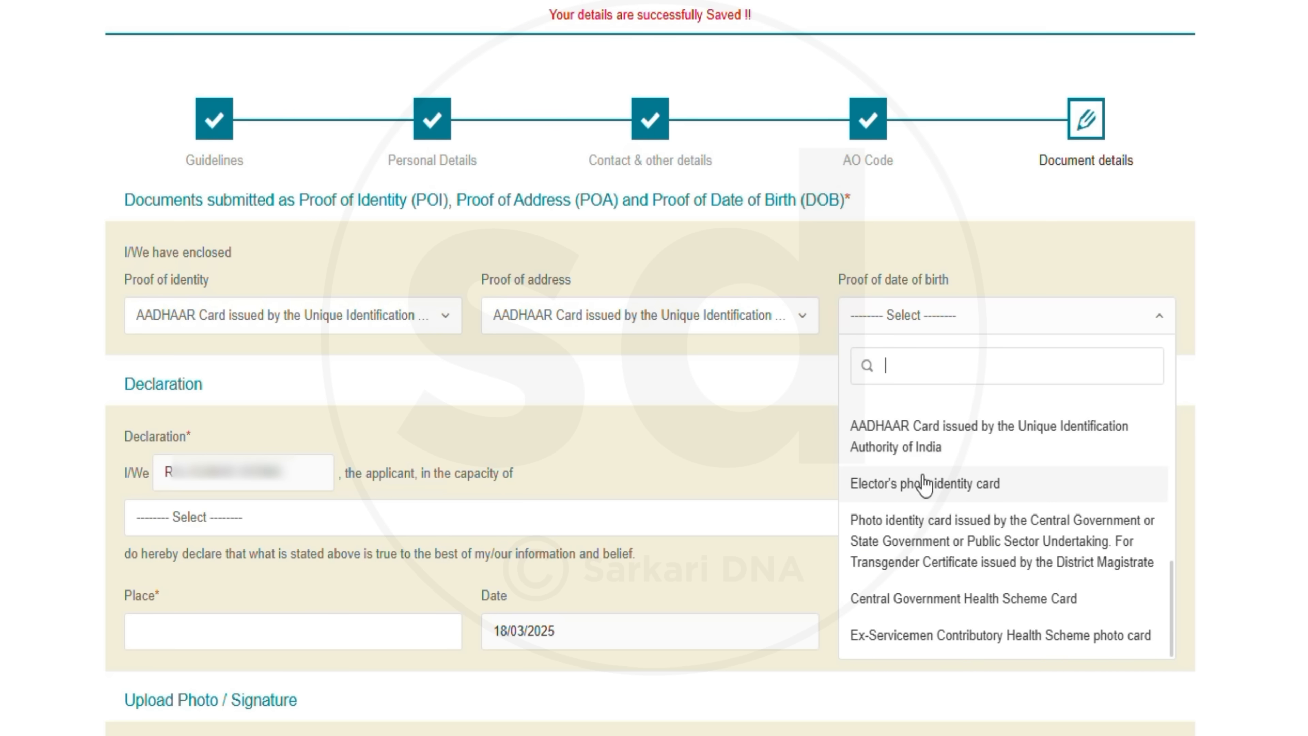
scroll(994, 613, "down", 2)
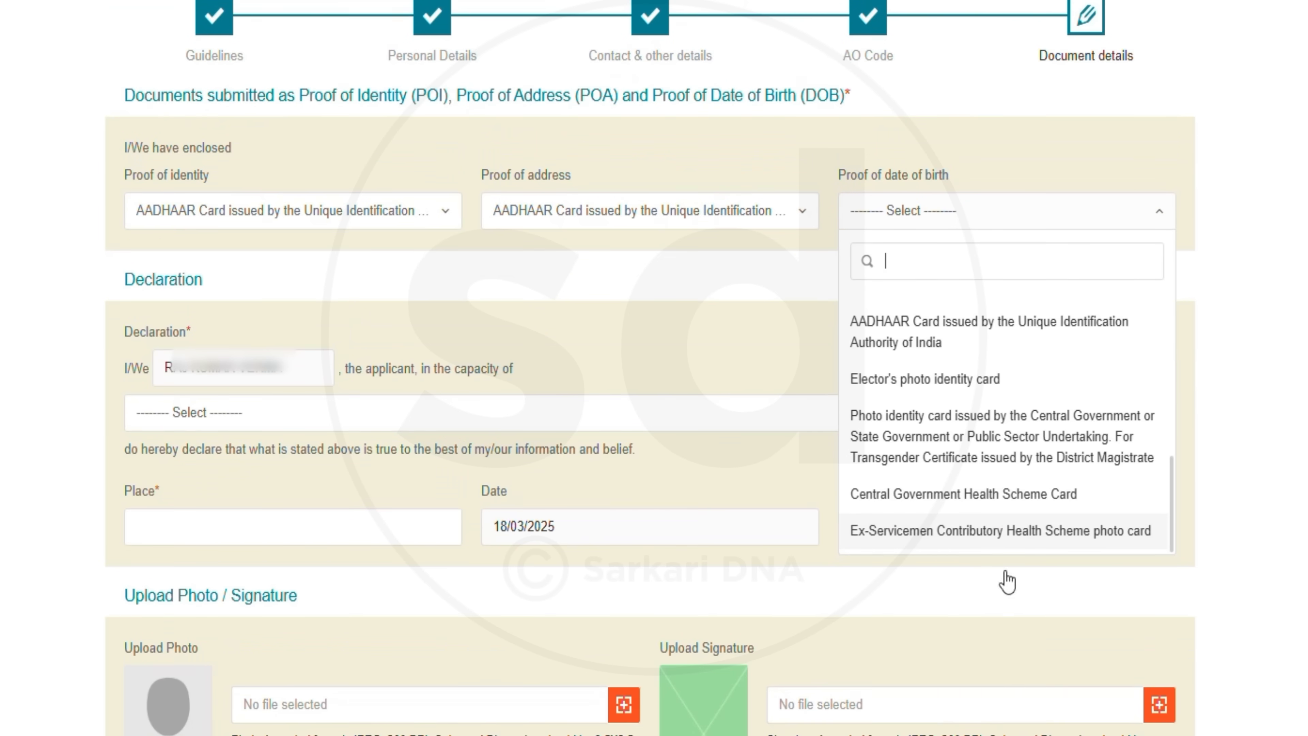
scroll(991, 529, "up", 2)
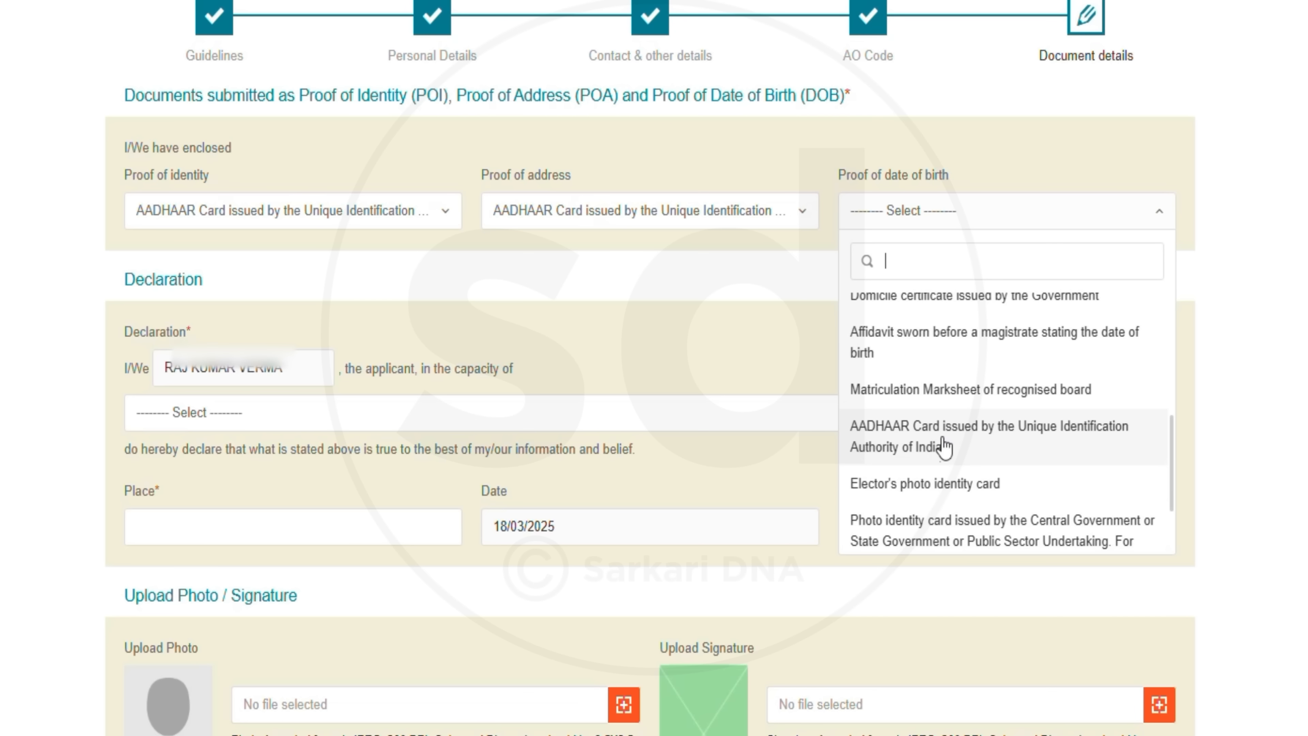
left_click(944, 446)
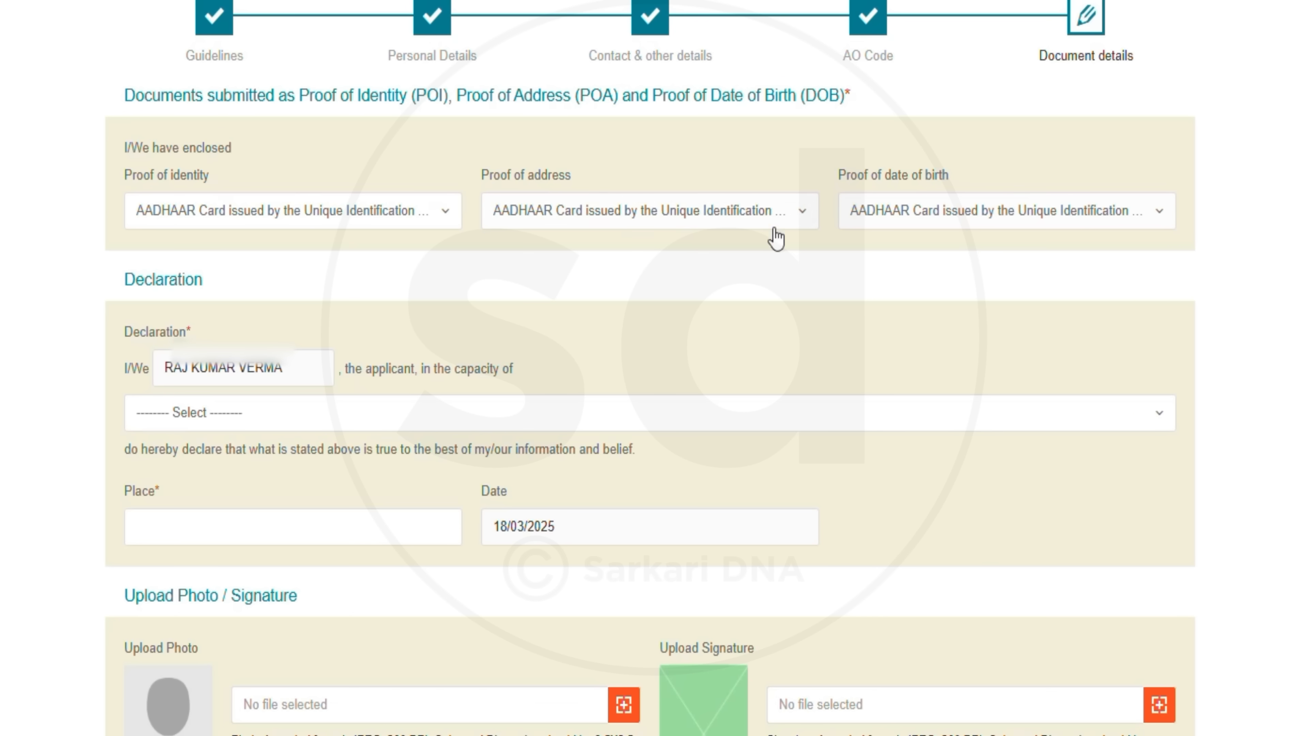
scroll(1288, 272, "down", 3)
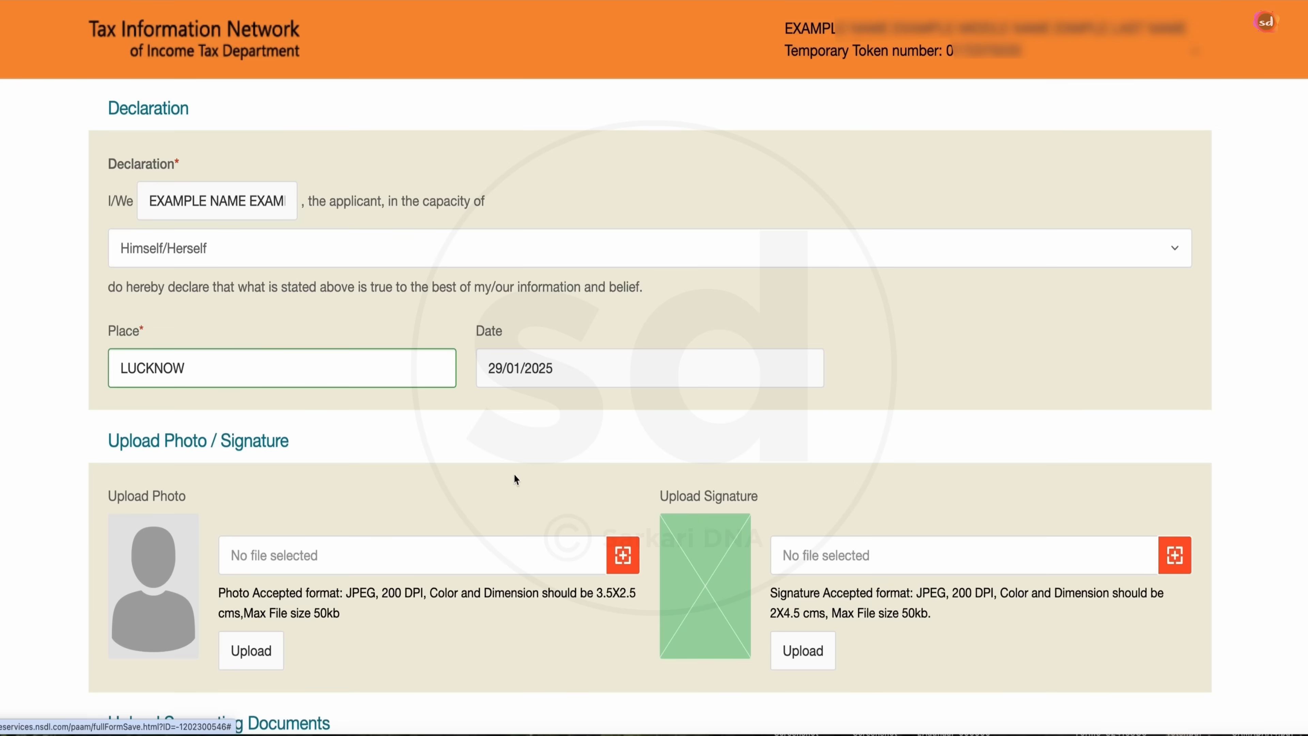
Step: Choose the applicant's JPEG photo file for the photo upload field
scroll(525, 496, "down", 5)
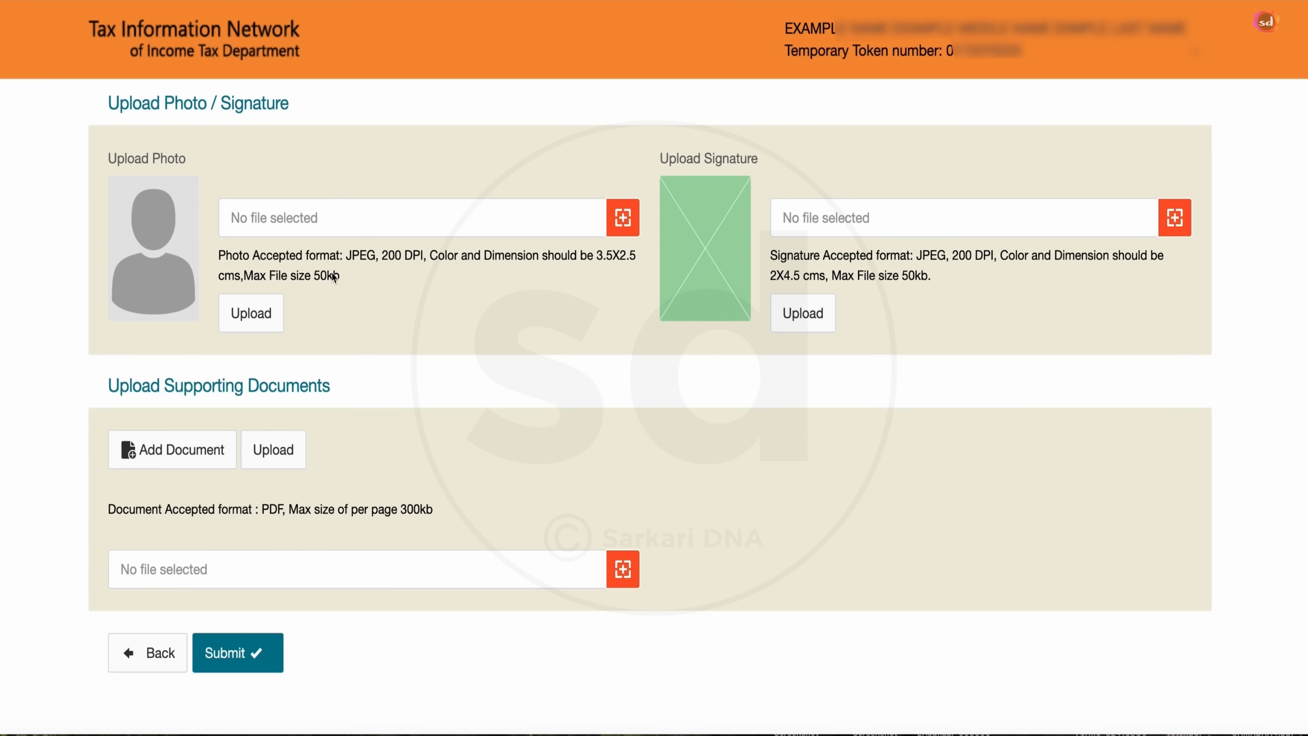
left_click(329, 221)
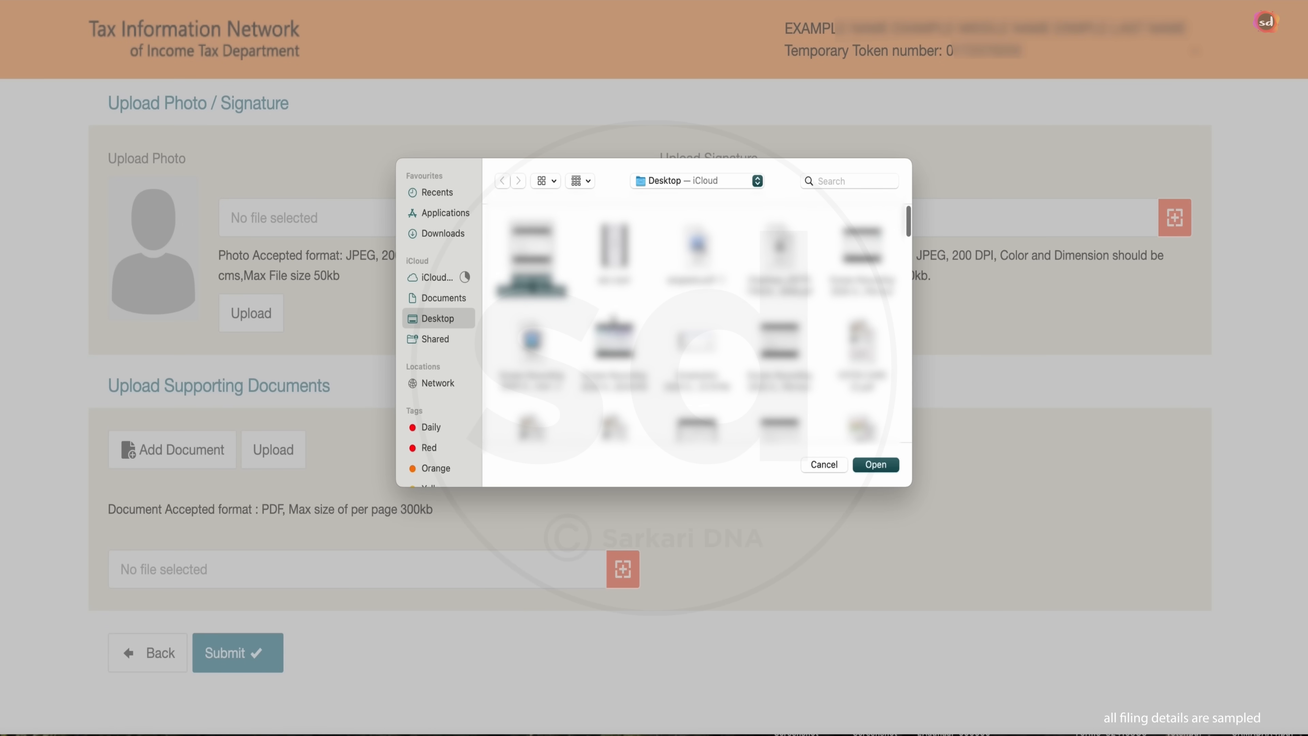
scroll(696, 322, "down", 5)
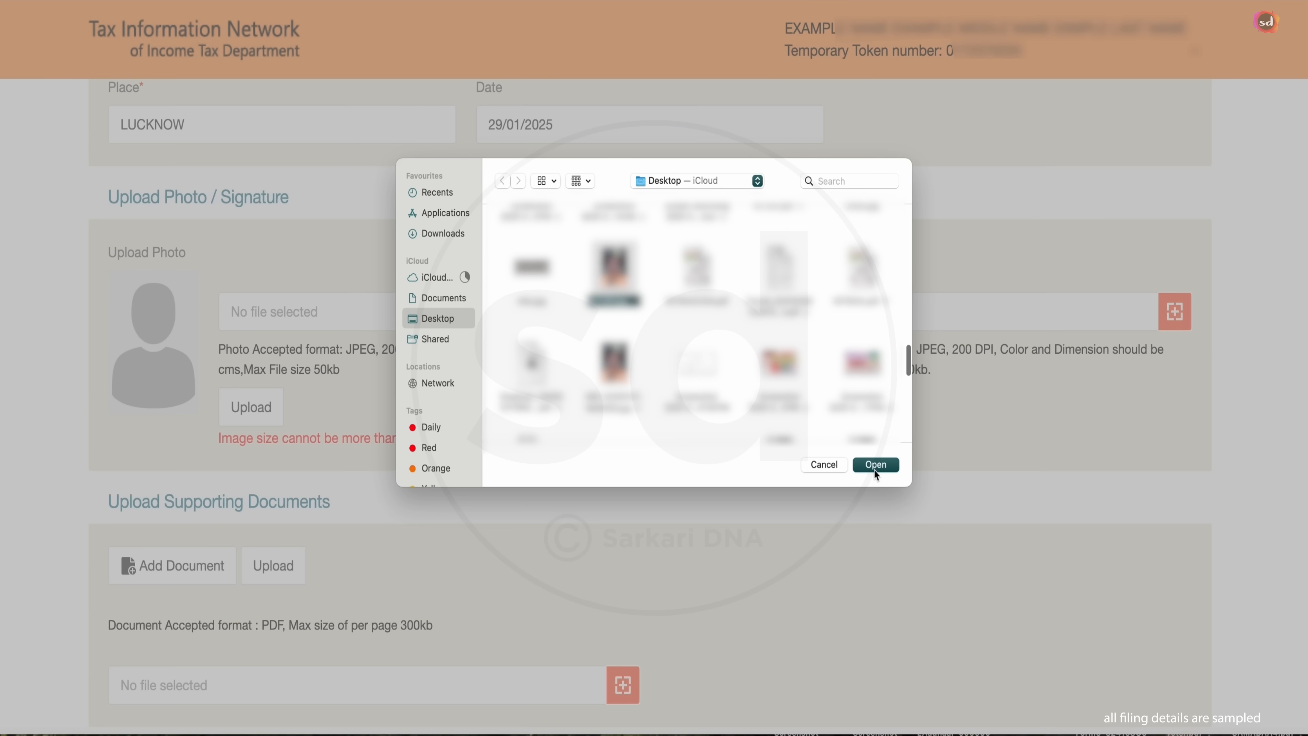
left_click(875, 466)
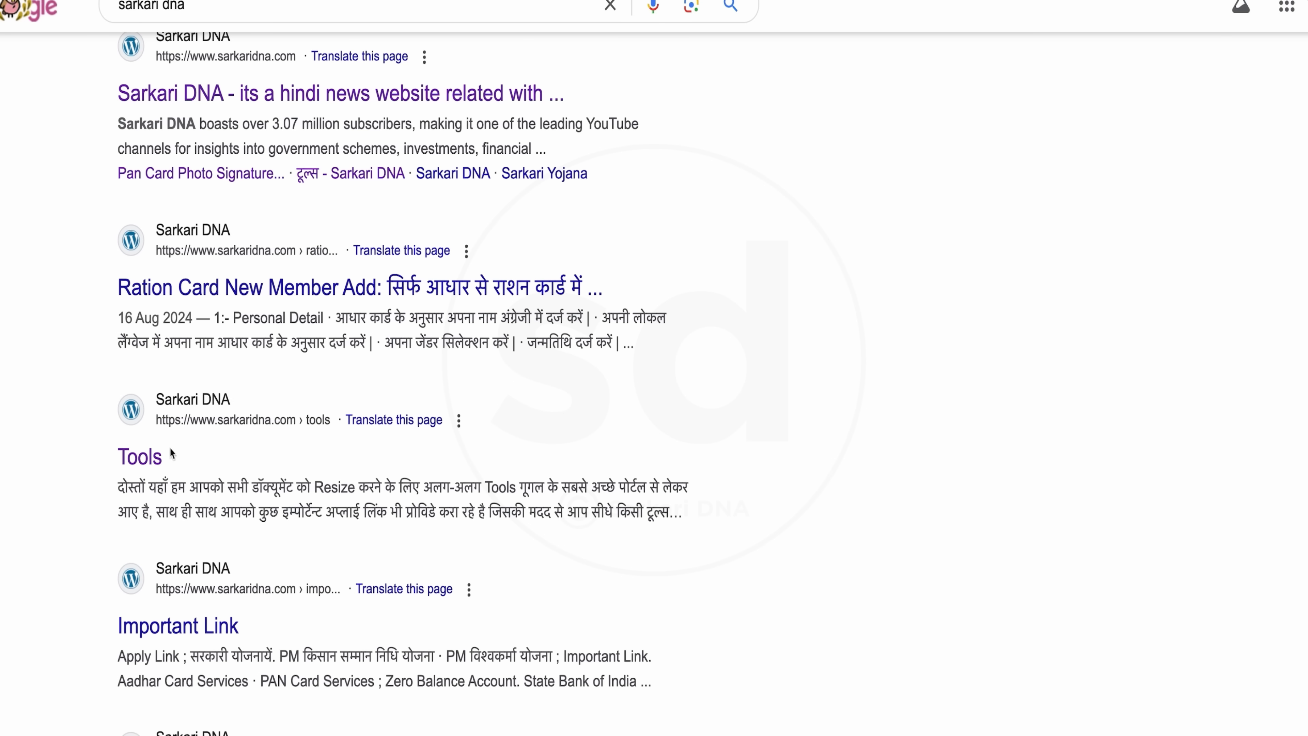
Step: Open Sarkari DNA's photo resize tool and confirm its resolution settings (70% size, 72 DPI)
left_click(149, 462)
scroll(603, 505, "down", 4)
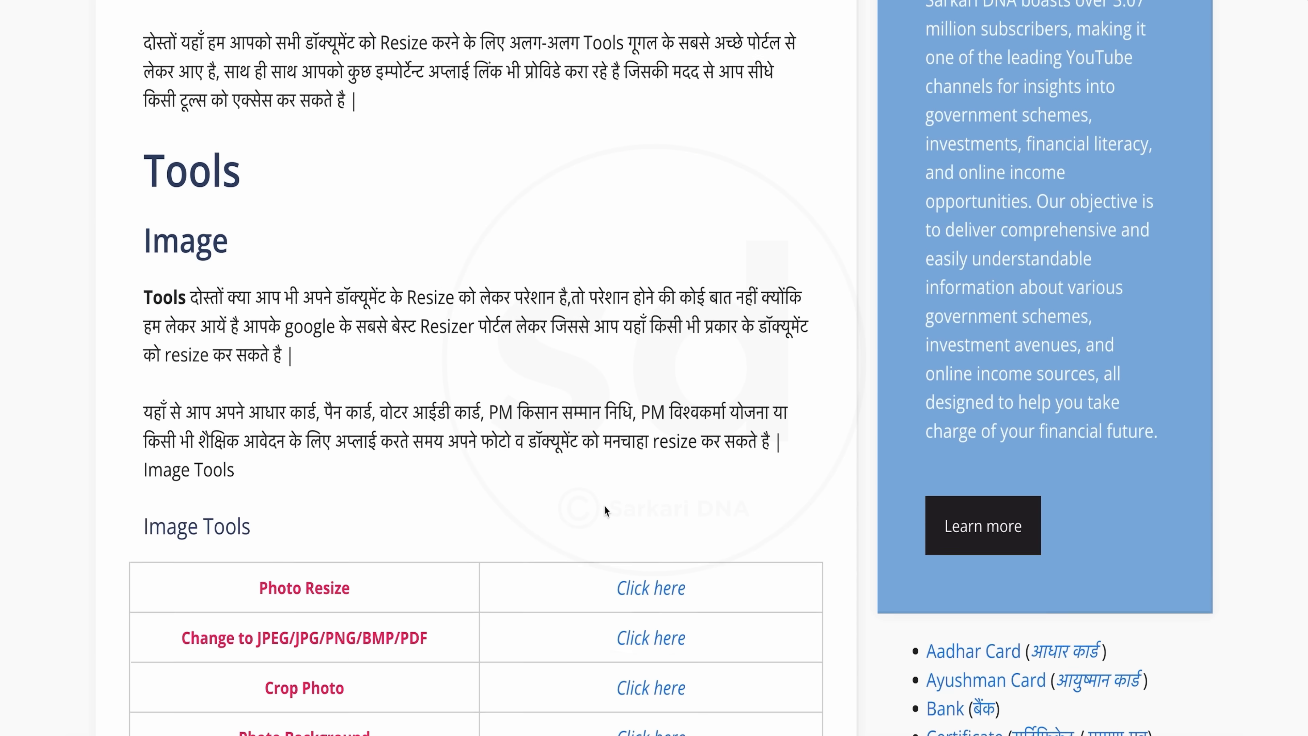
scroll(603, 510, "down", 4)
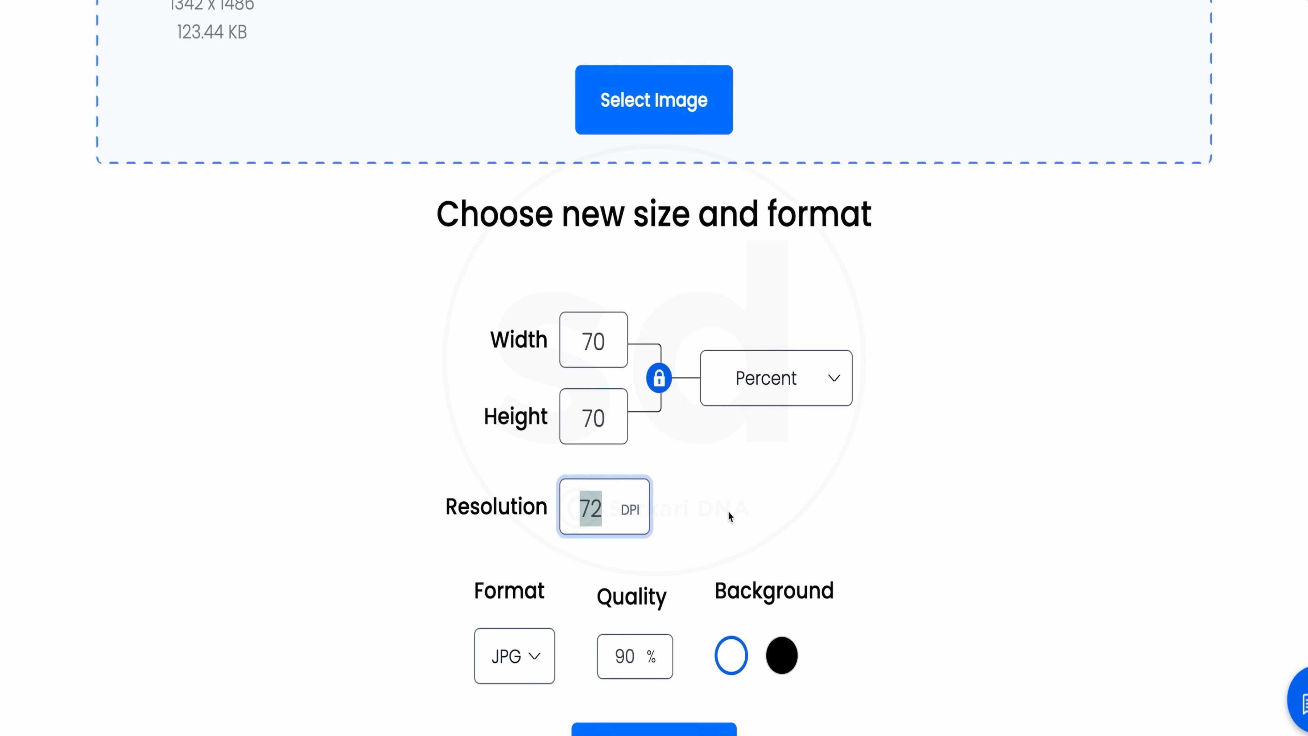
left_click(728, 510)
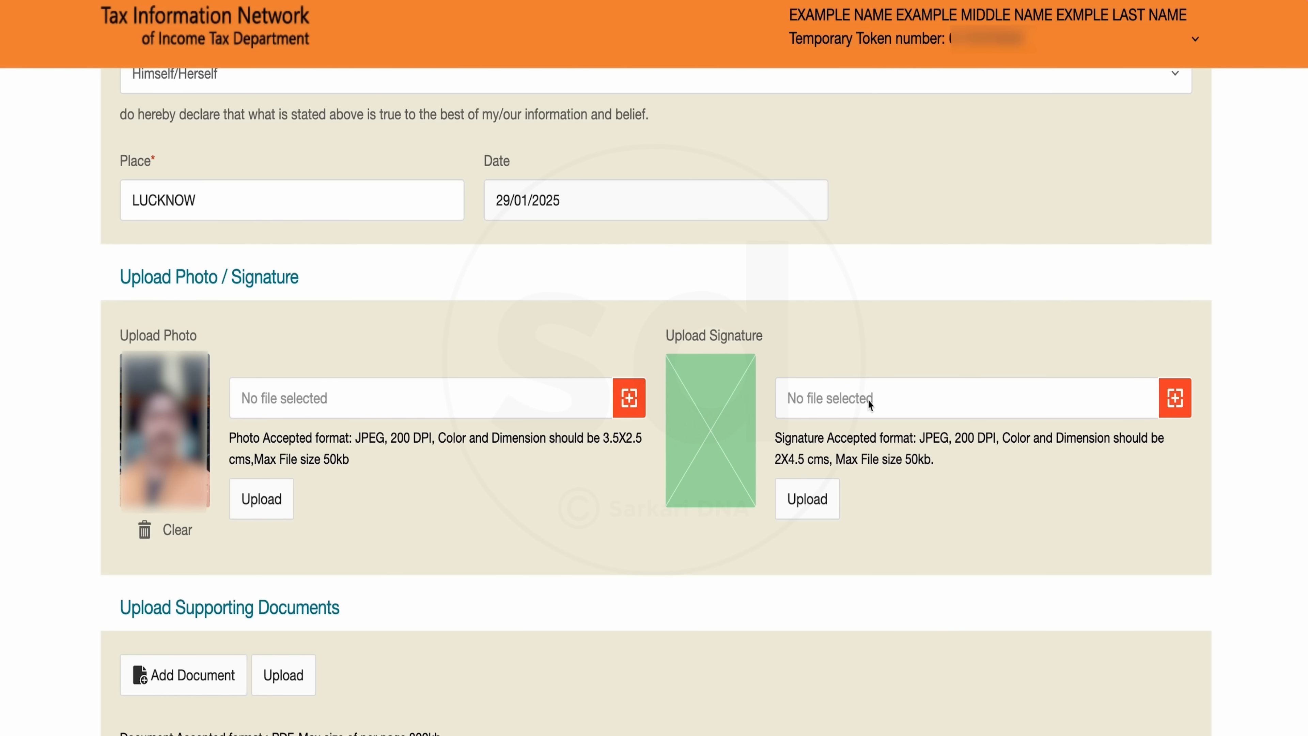
Step: Select nitis.jpg as the signature image and upload it
left_click(870, 404)
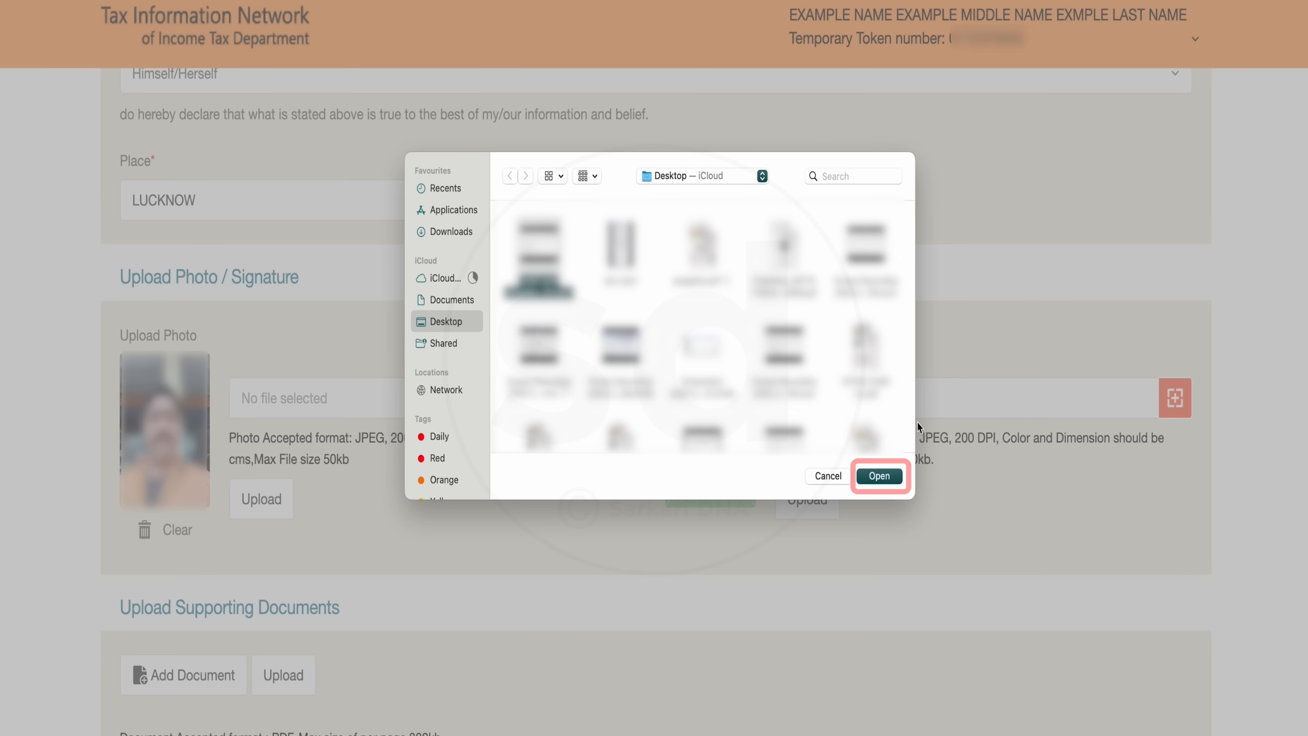
left_click(881, 477)
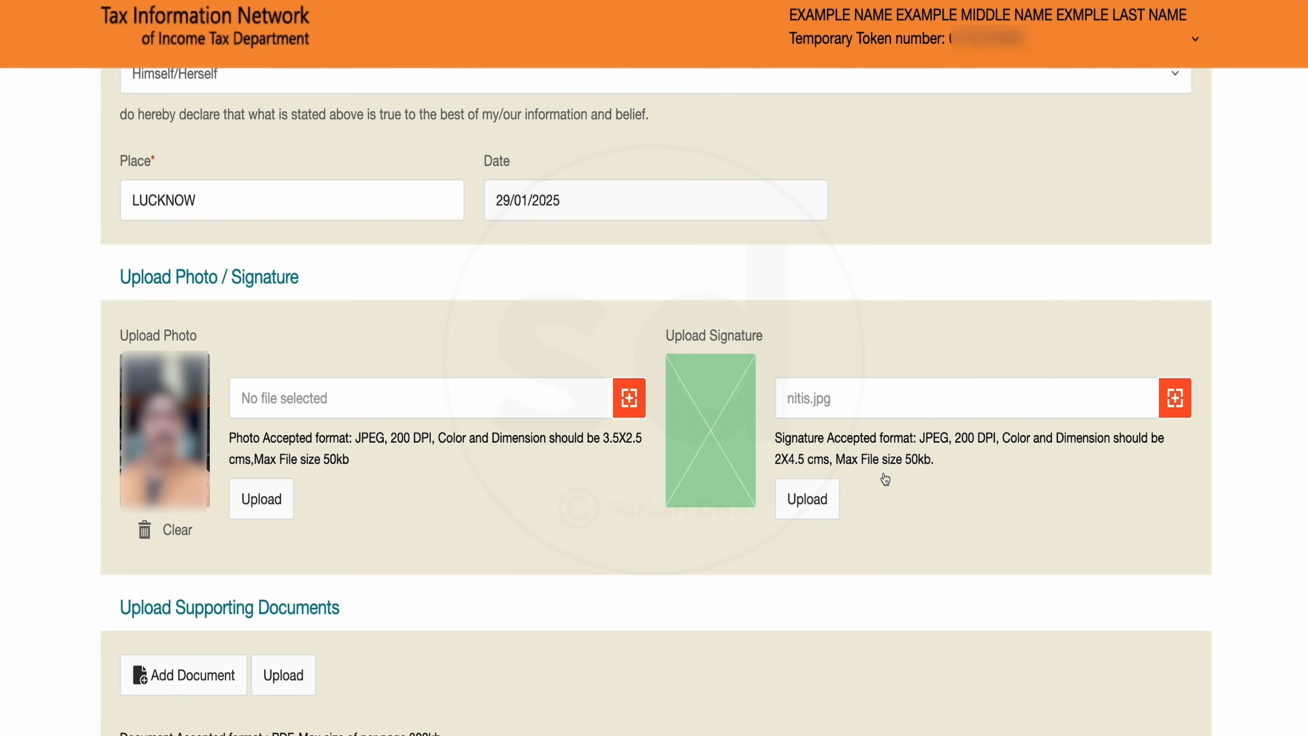
left_click(820, 507)
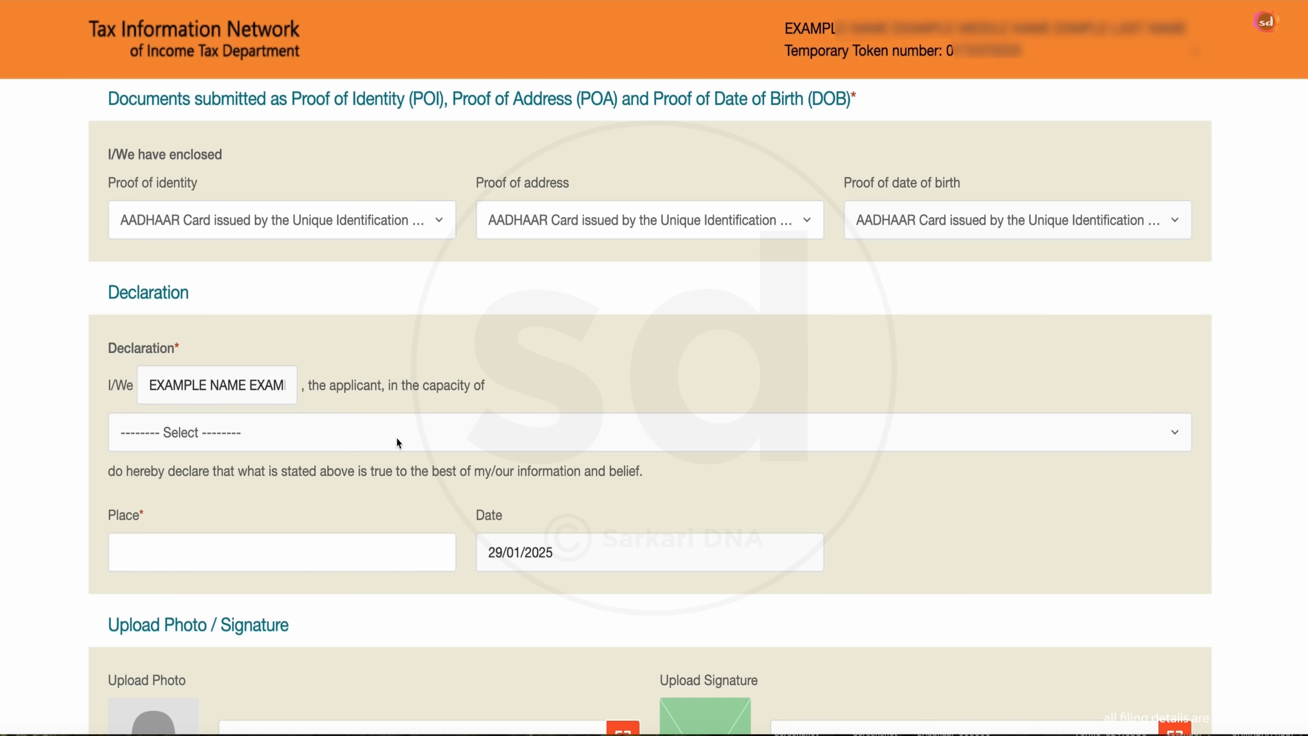
Step: Declare in the capacity of Himself/Herself with LUCKNOW as the place of declaration
left_click(396, 436)
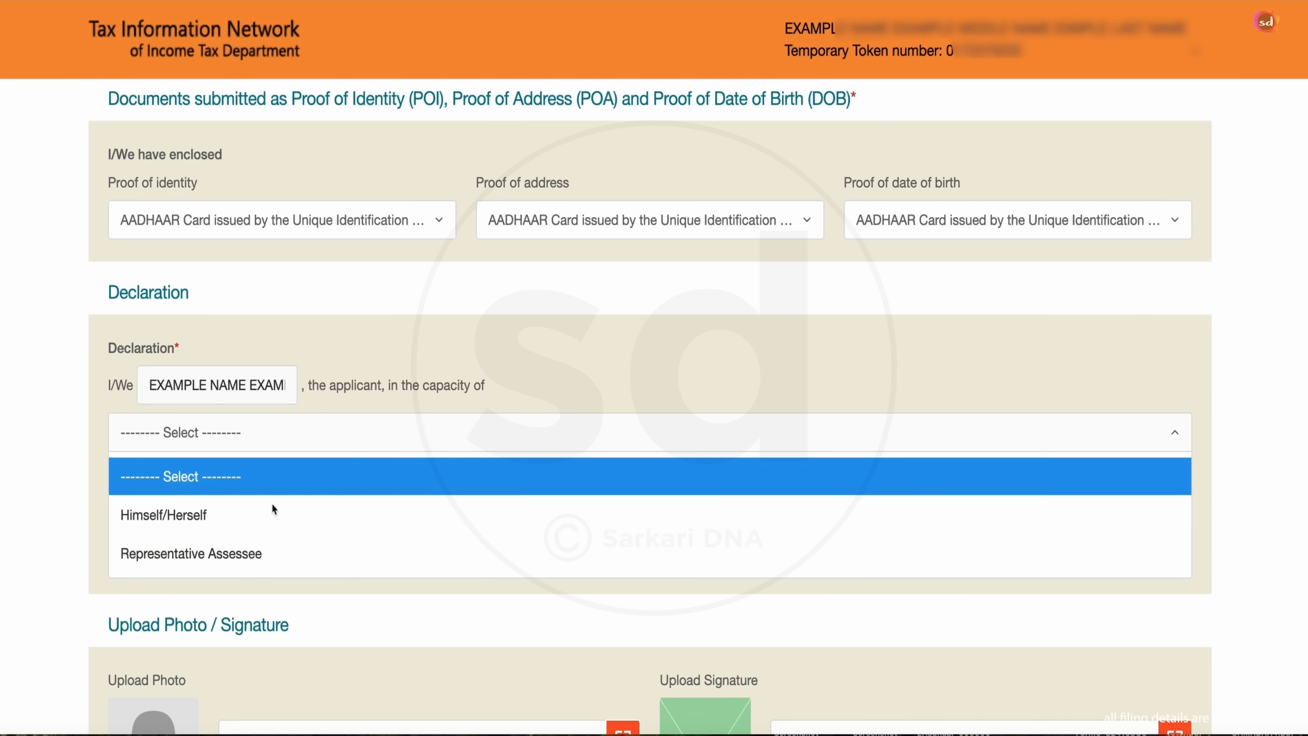
left_click(220, 513)
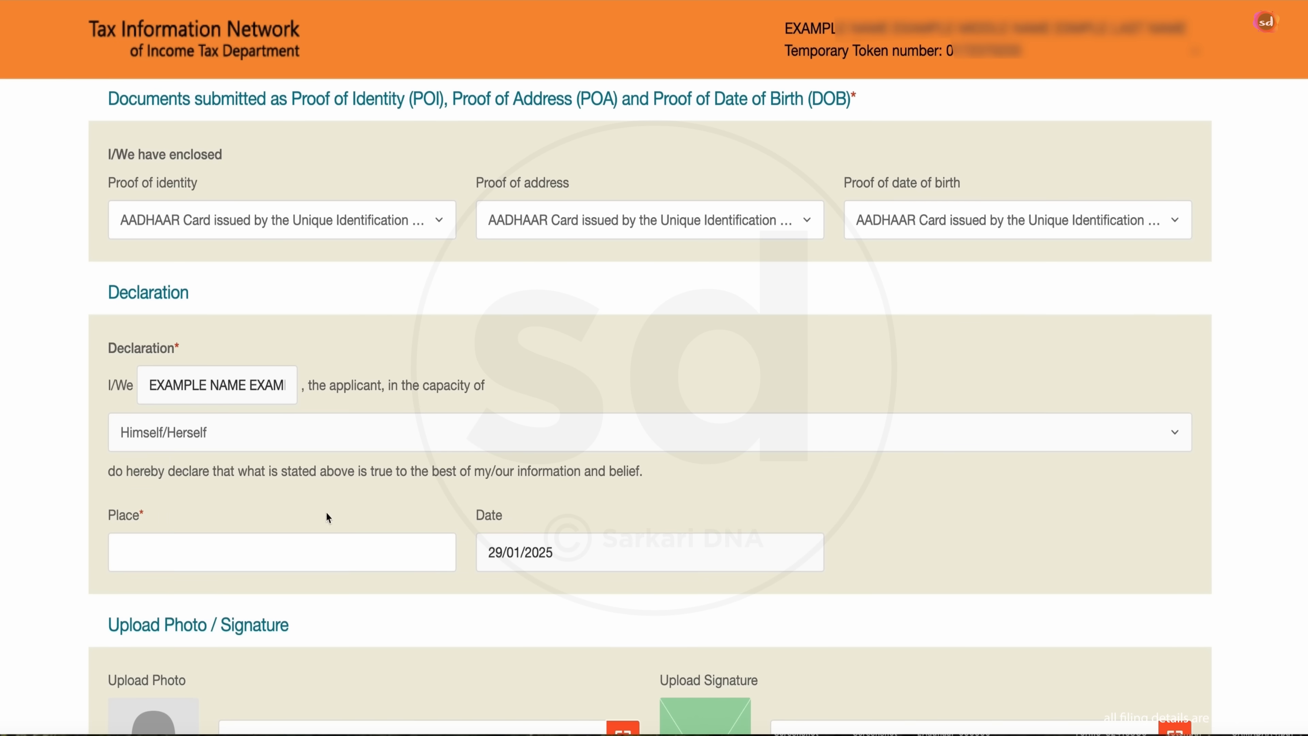
scroll(326, 517, "down", 3)
left_click(391, 377)
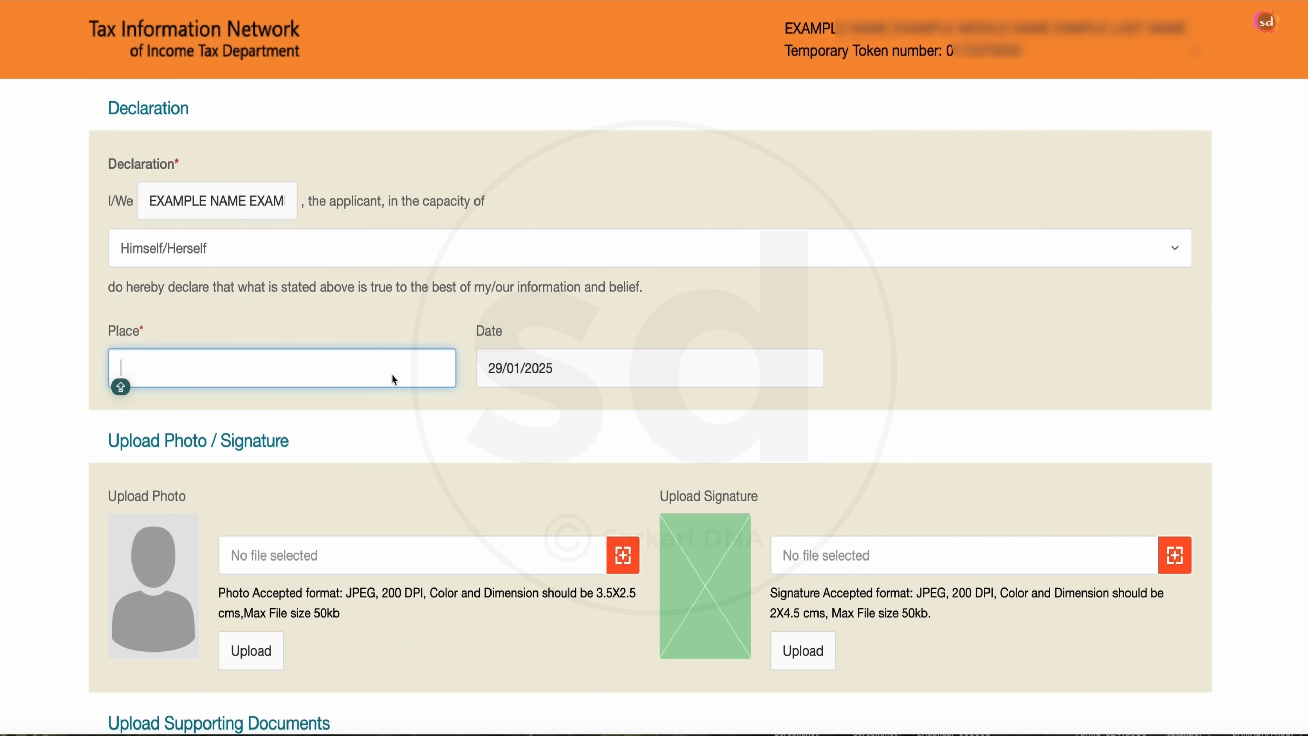
type("LUCKNOW")
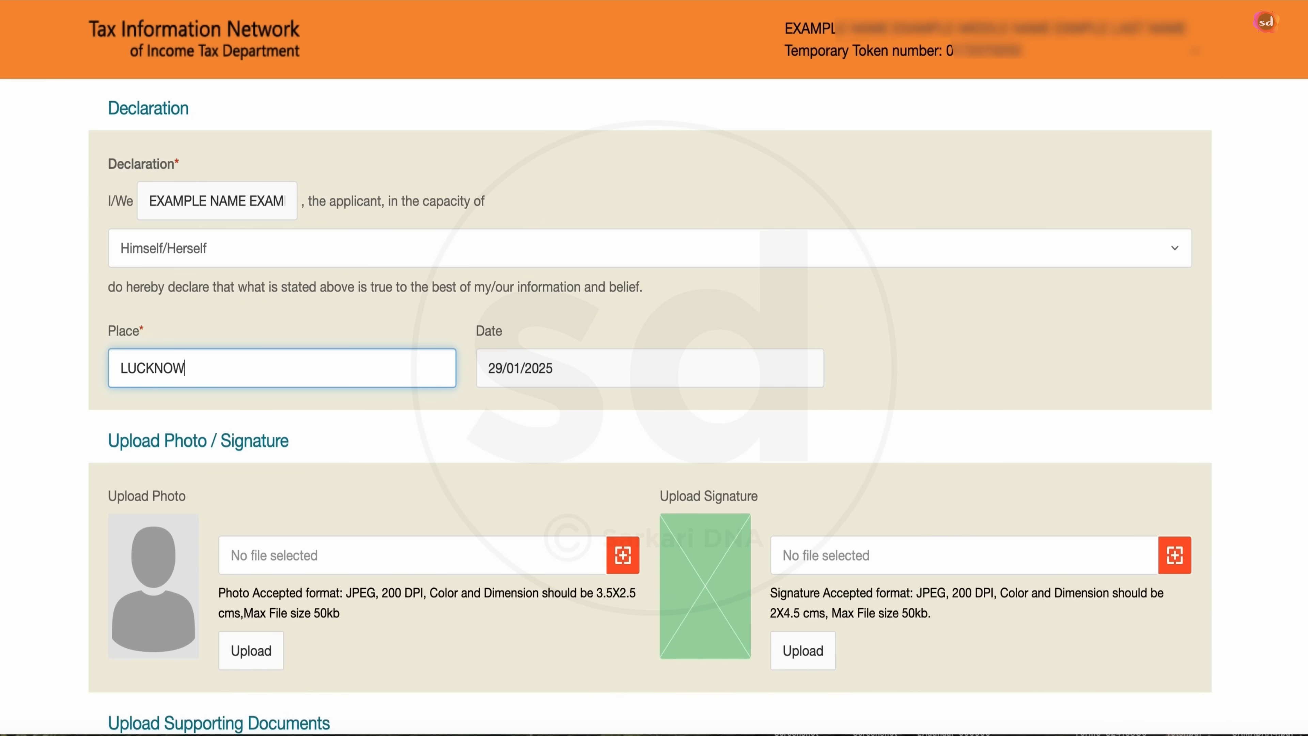
left_click(496, 483)
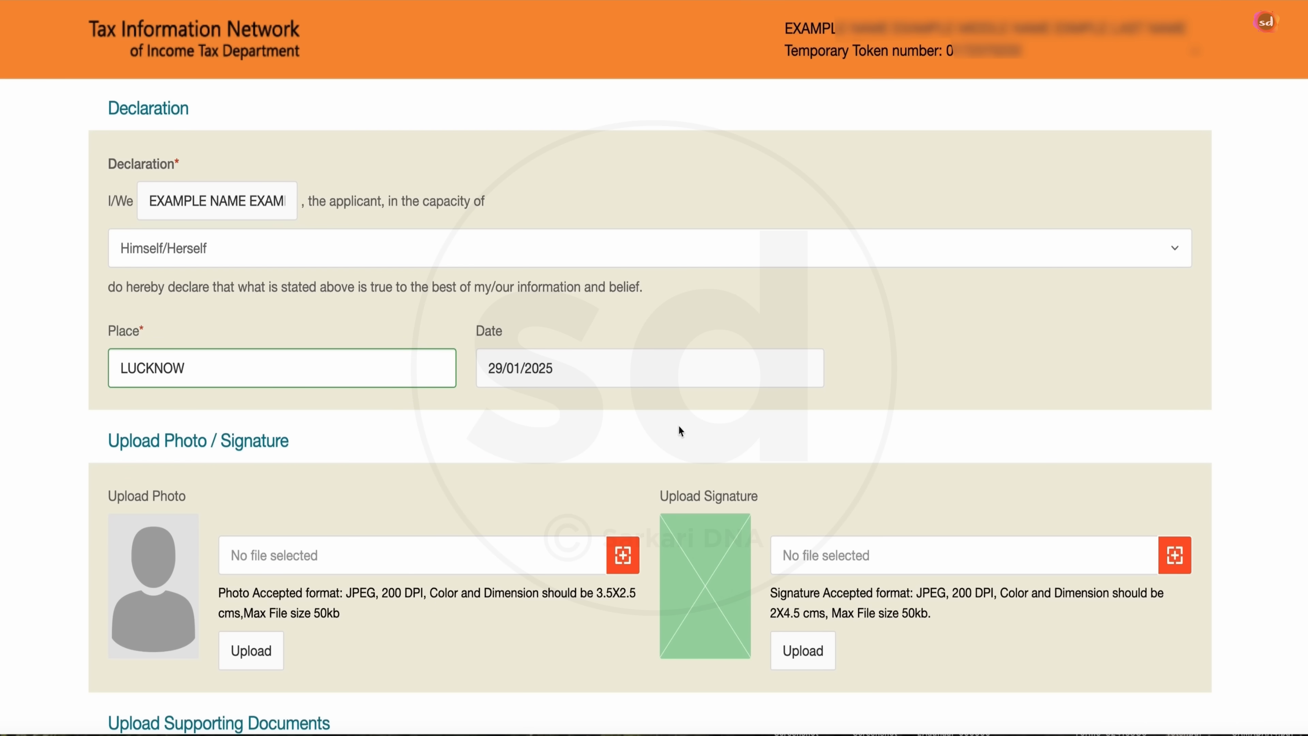
Step: Open the supporting document file chooser and browse to the proof PDF
scroll(525, 496, "down", 5)
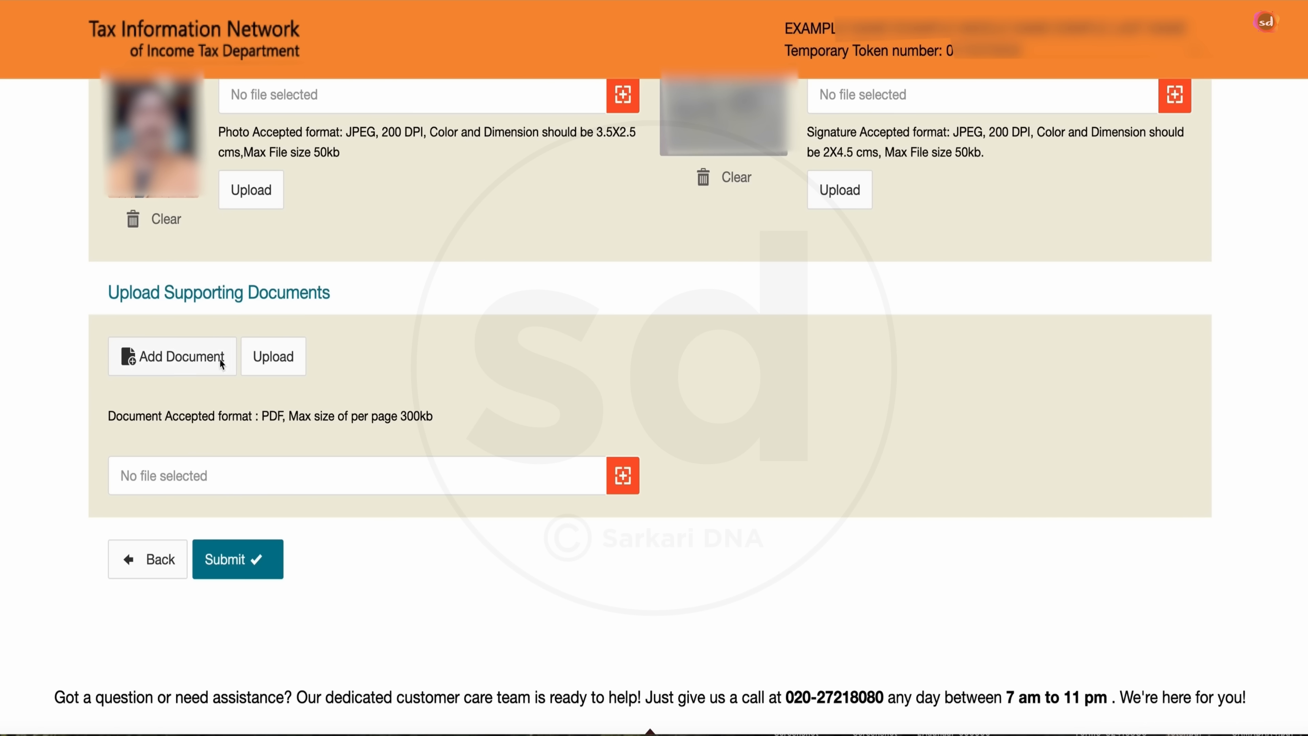
left_click(328, 473)
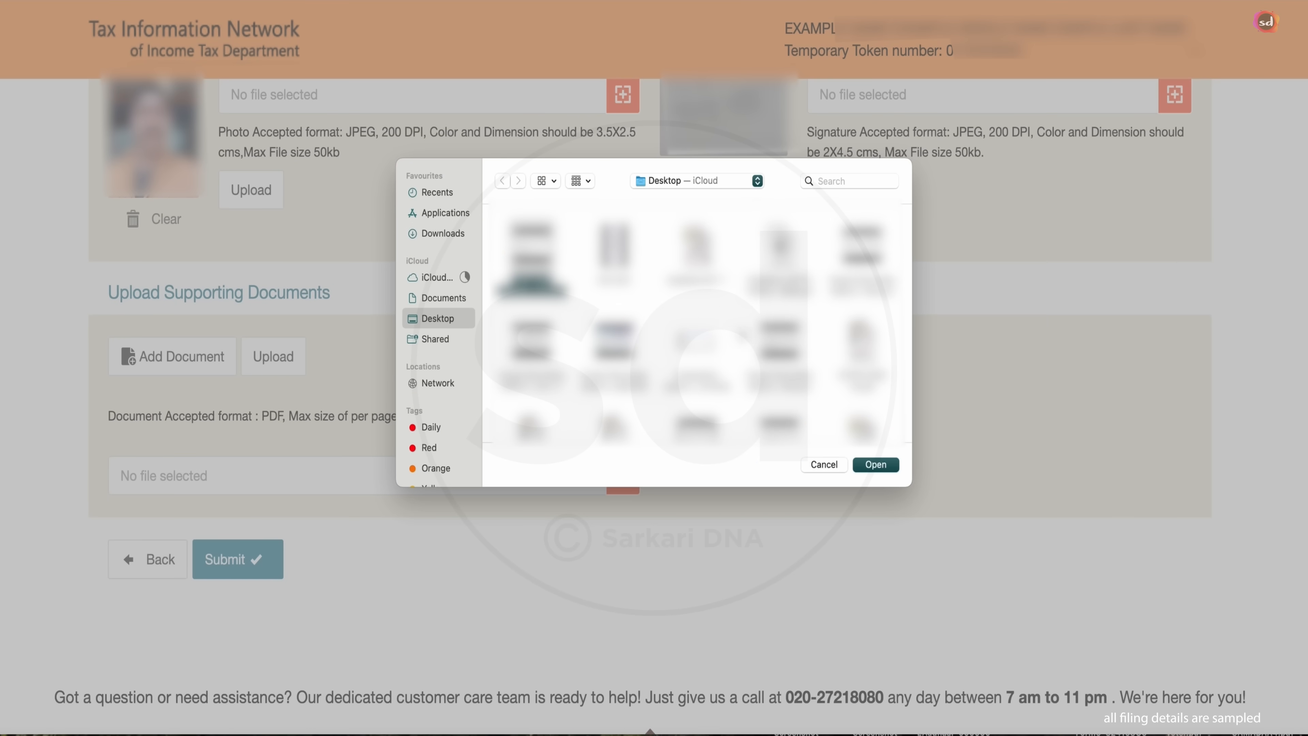
scroll(735, 392, "down", 3)
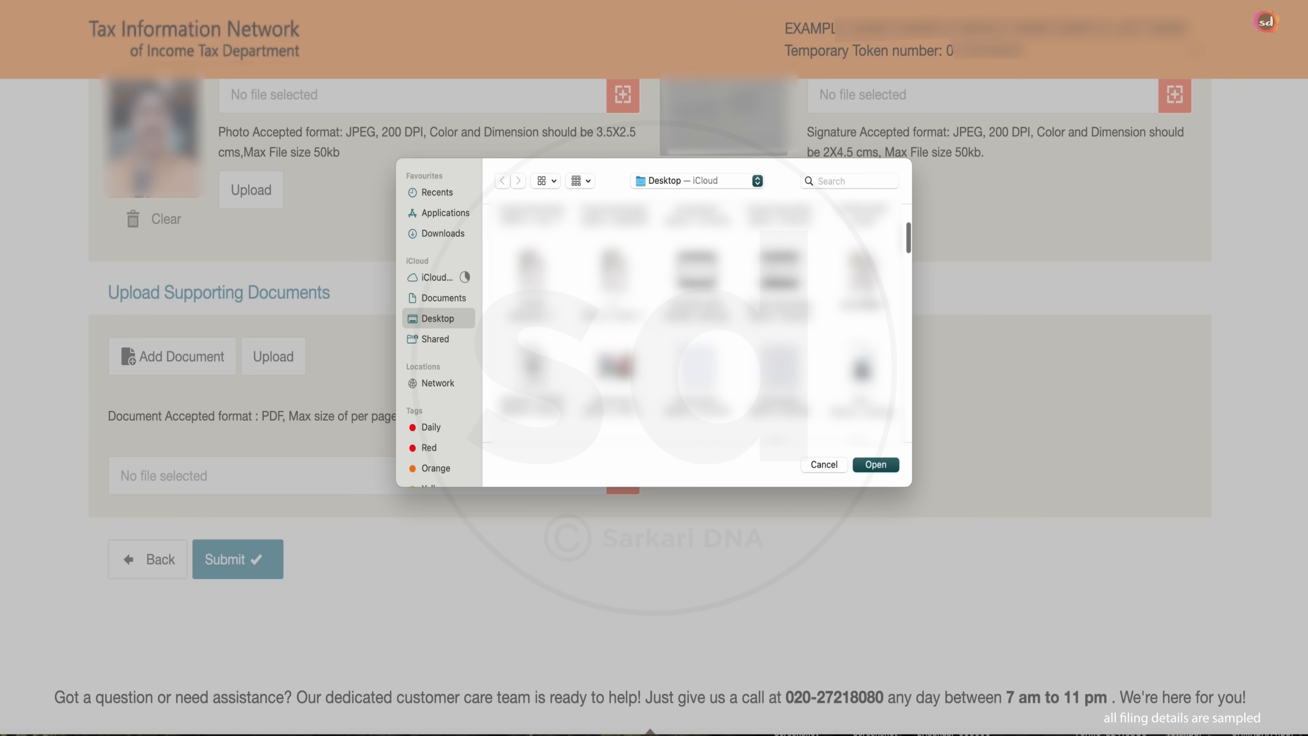
scroll(770, 372, "down", 3)
scroll(721, 363, "down", 1)
scroll(680, 343, "down", 2)
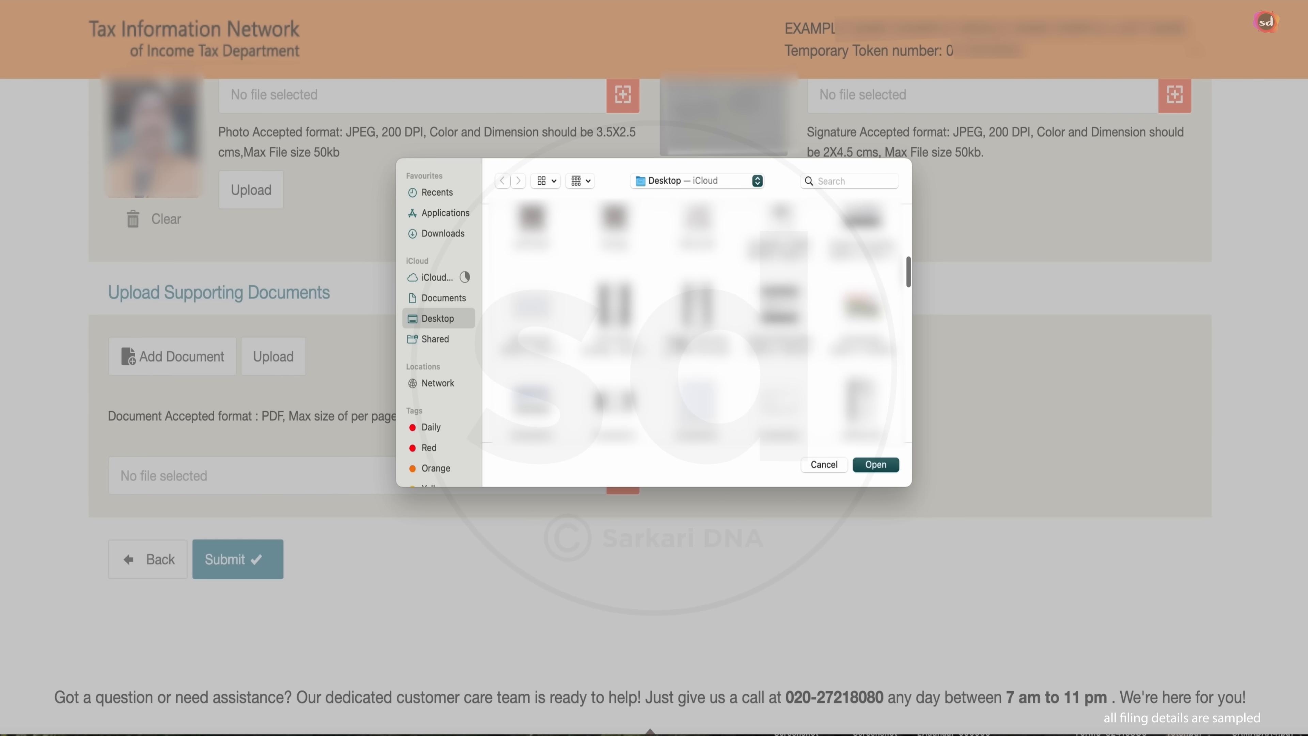
scroll(734, 382, "down", 2)
scroll(695, 325, "down", 2)
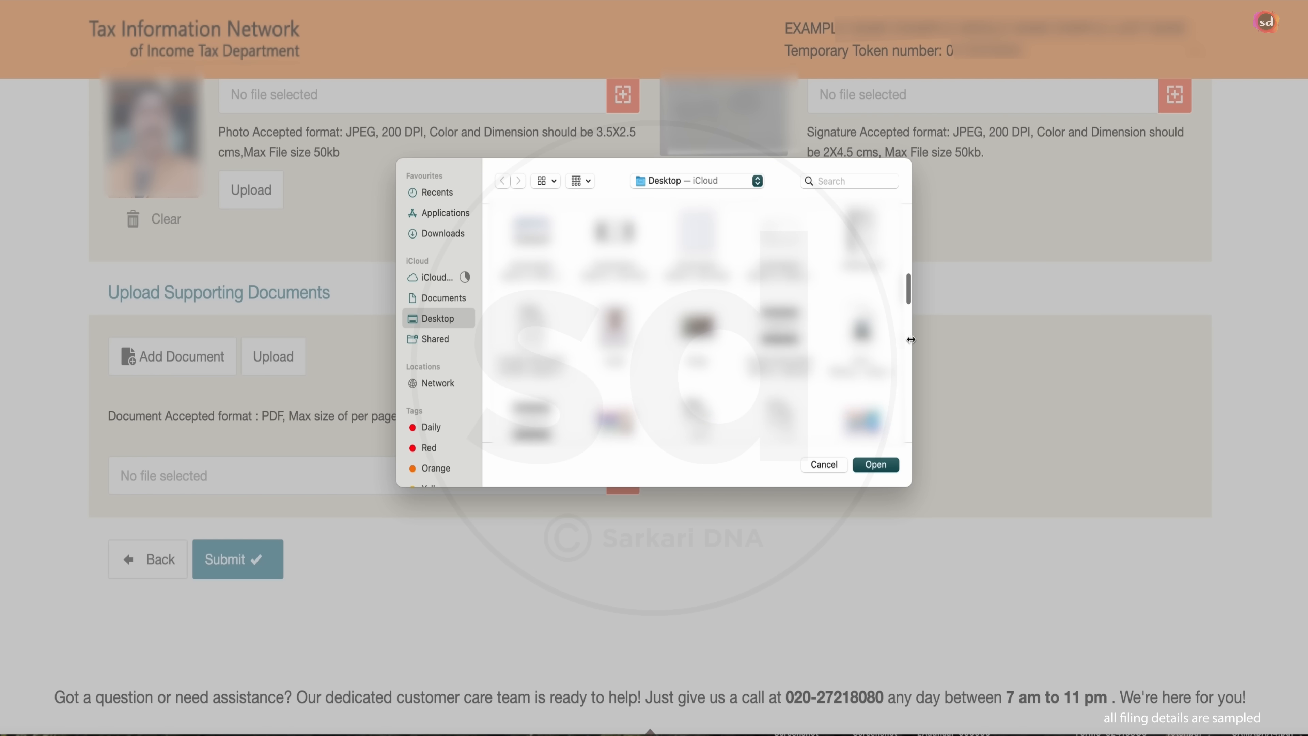
scroll(695, 325, "down", 2)
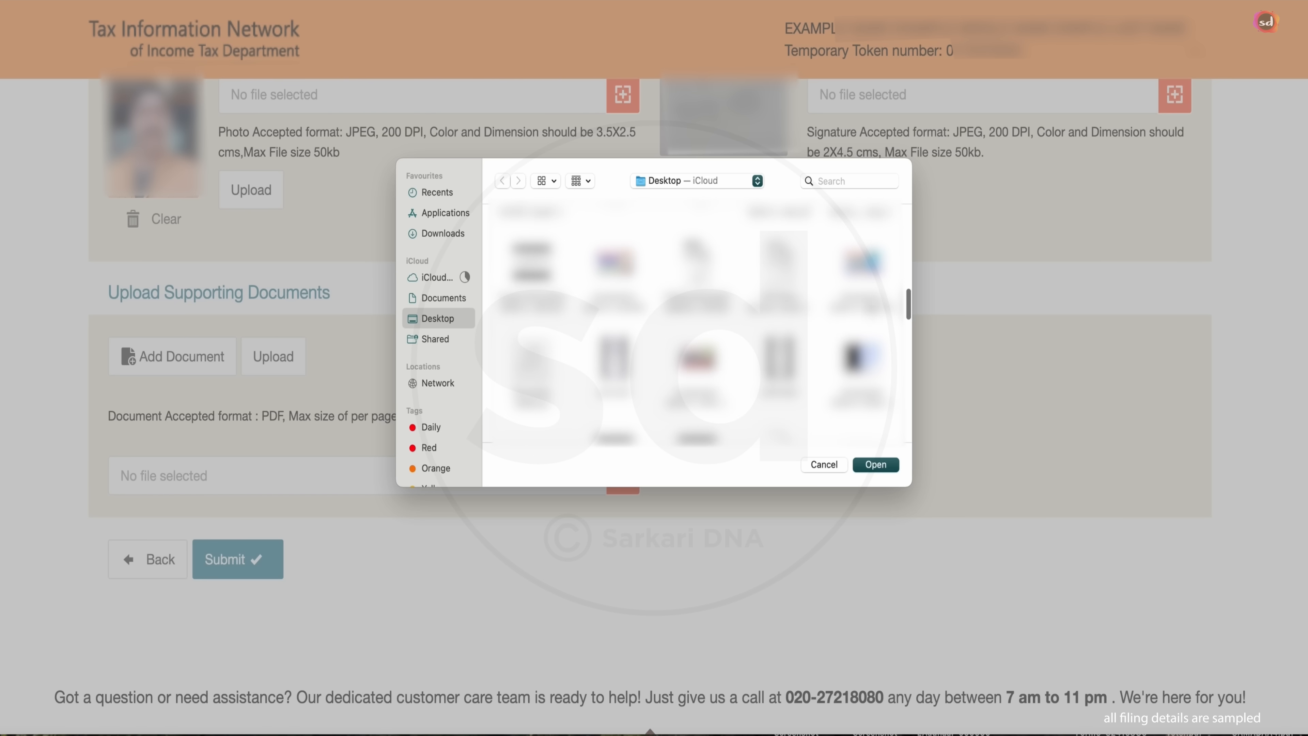
scroll(696, 322, "down", 3)
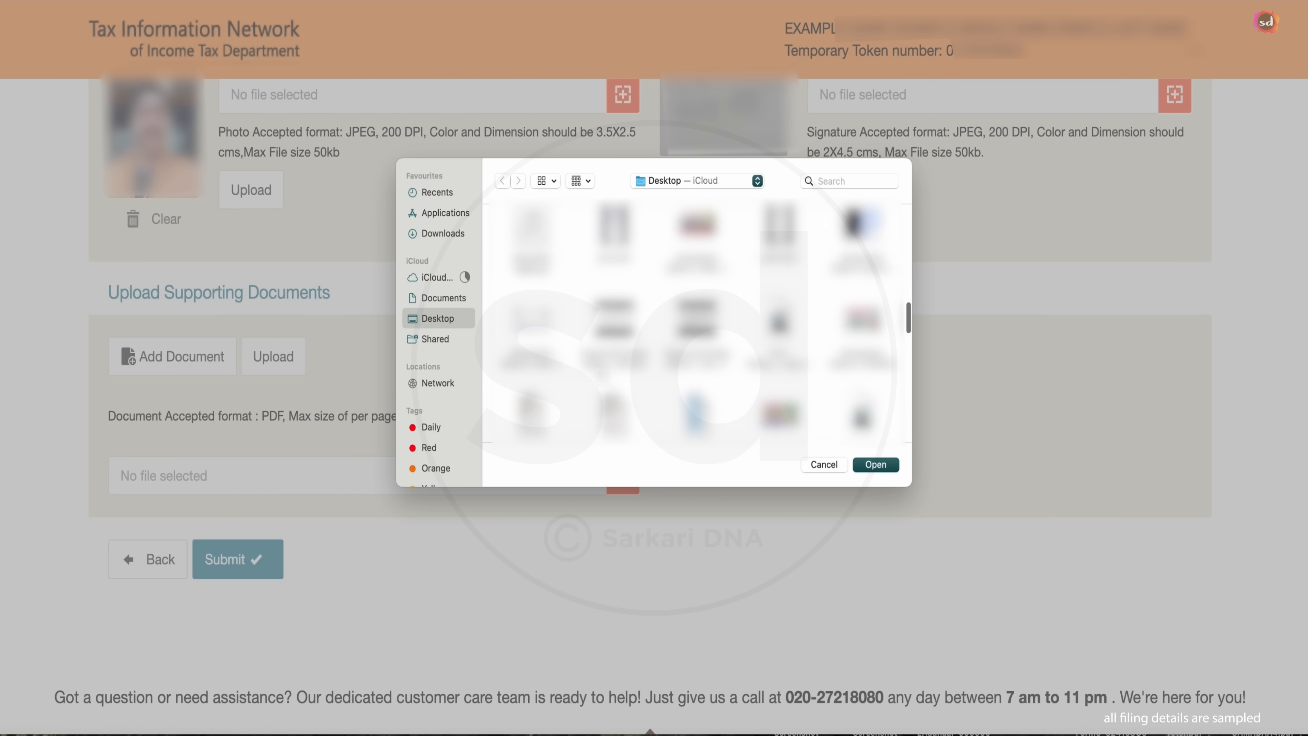
scroll(695, 322, "down", 3)
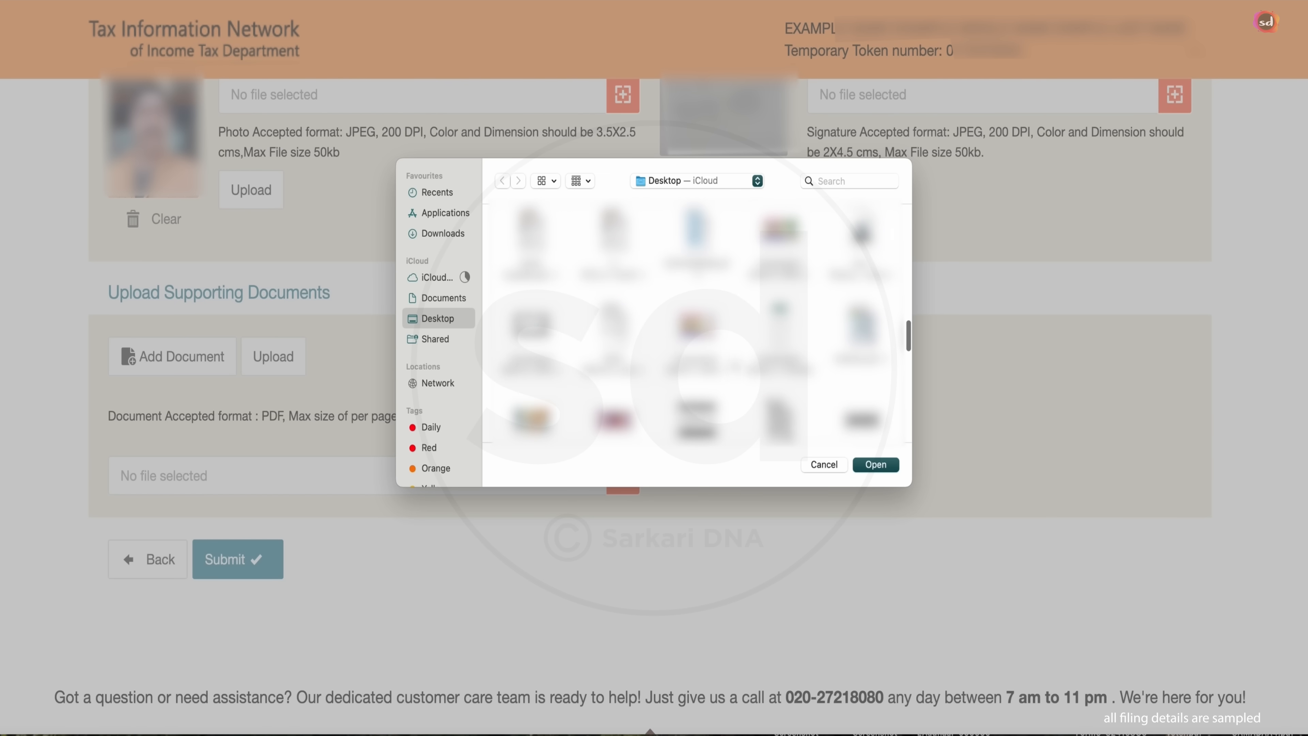
scroll(696, 322, "down", 3)
scroll(695, 322, "down", 3)
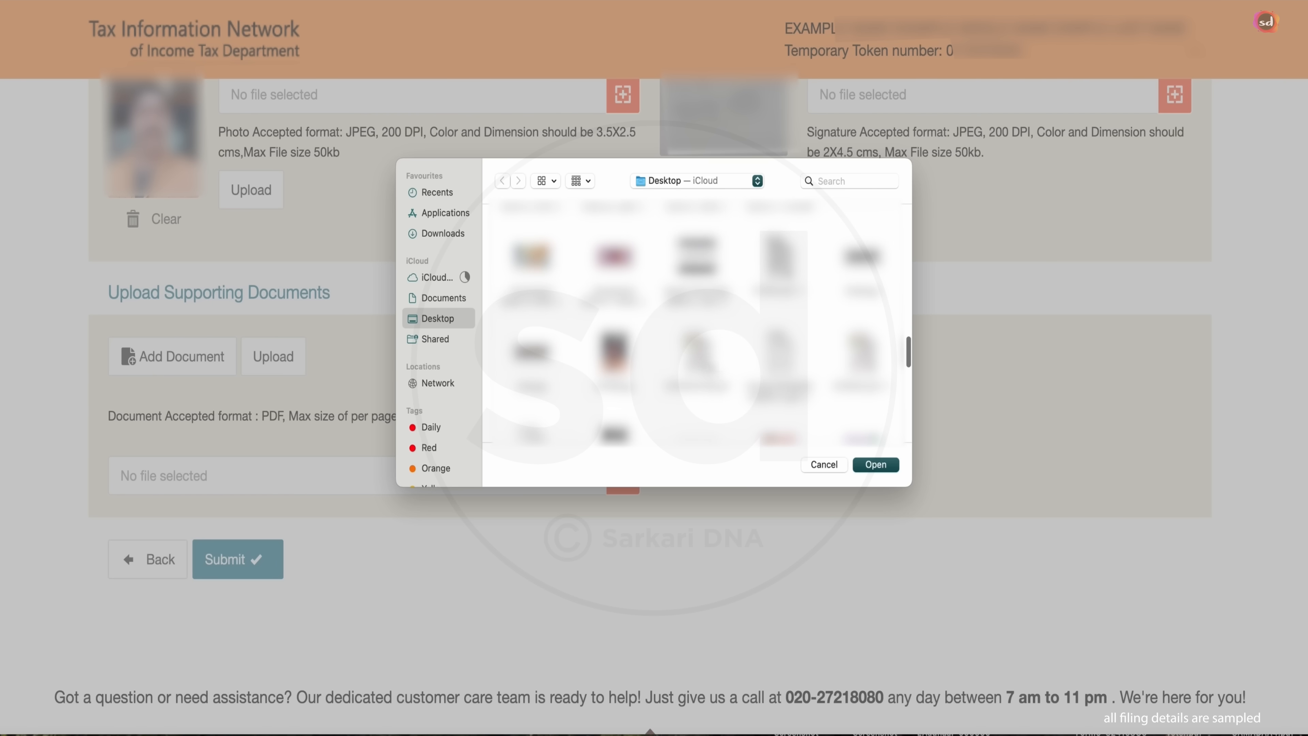
Step: Attach NITISHA1234.pdf and upload it as the supporting document
left_click(700, 359)
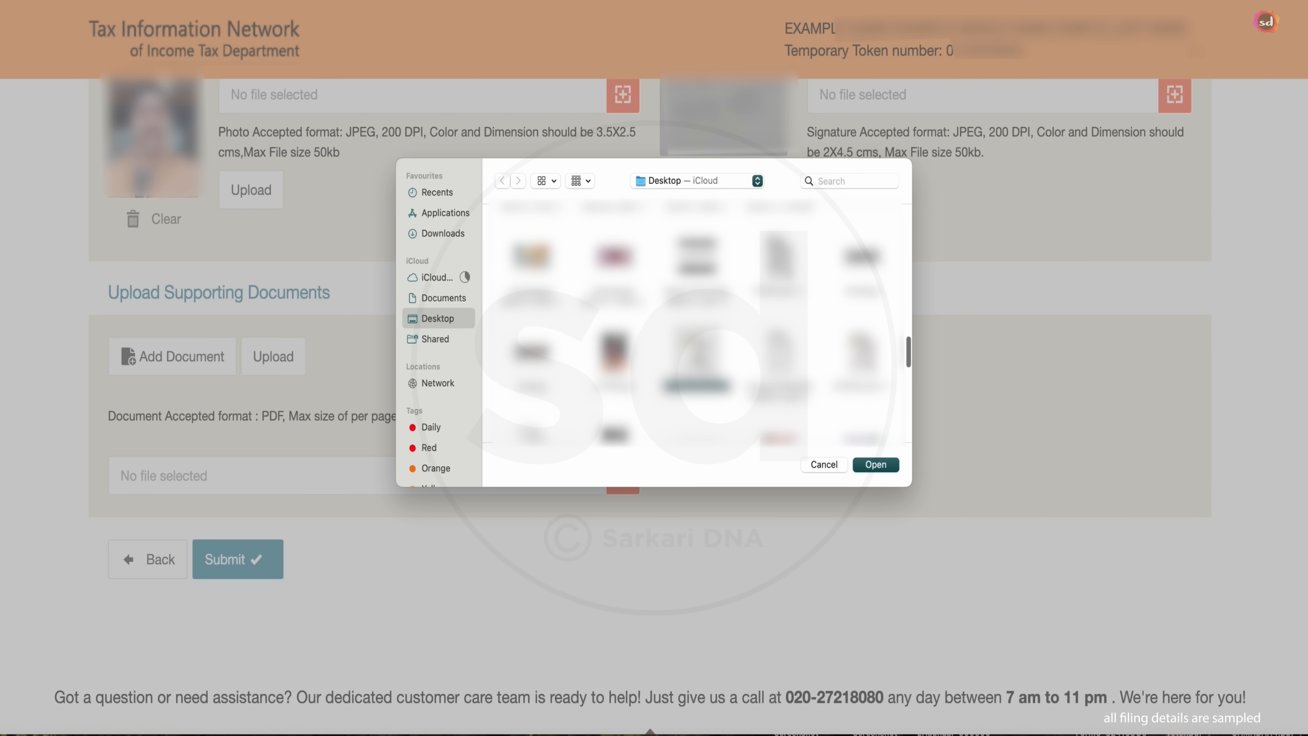
left_click(872, 466)
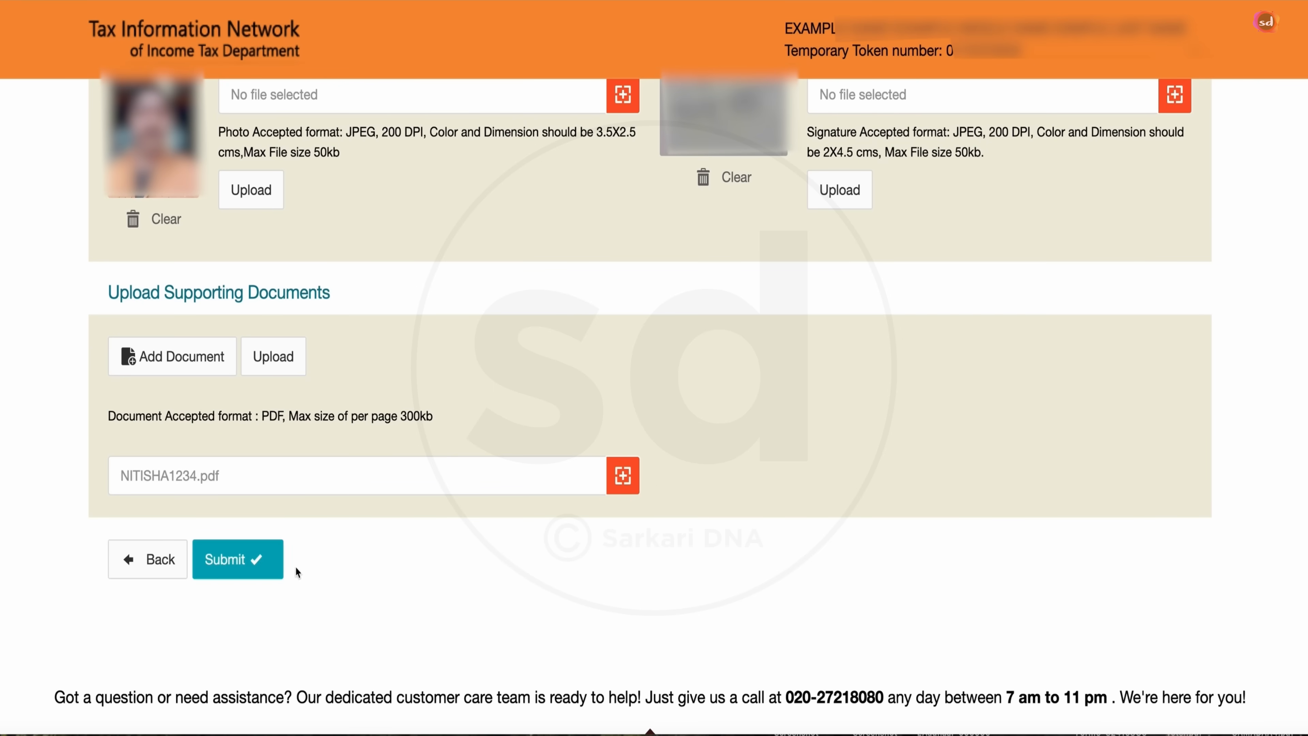
left_click(283, 364)
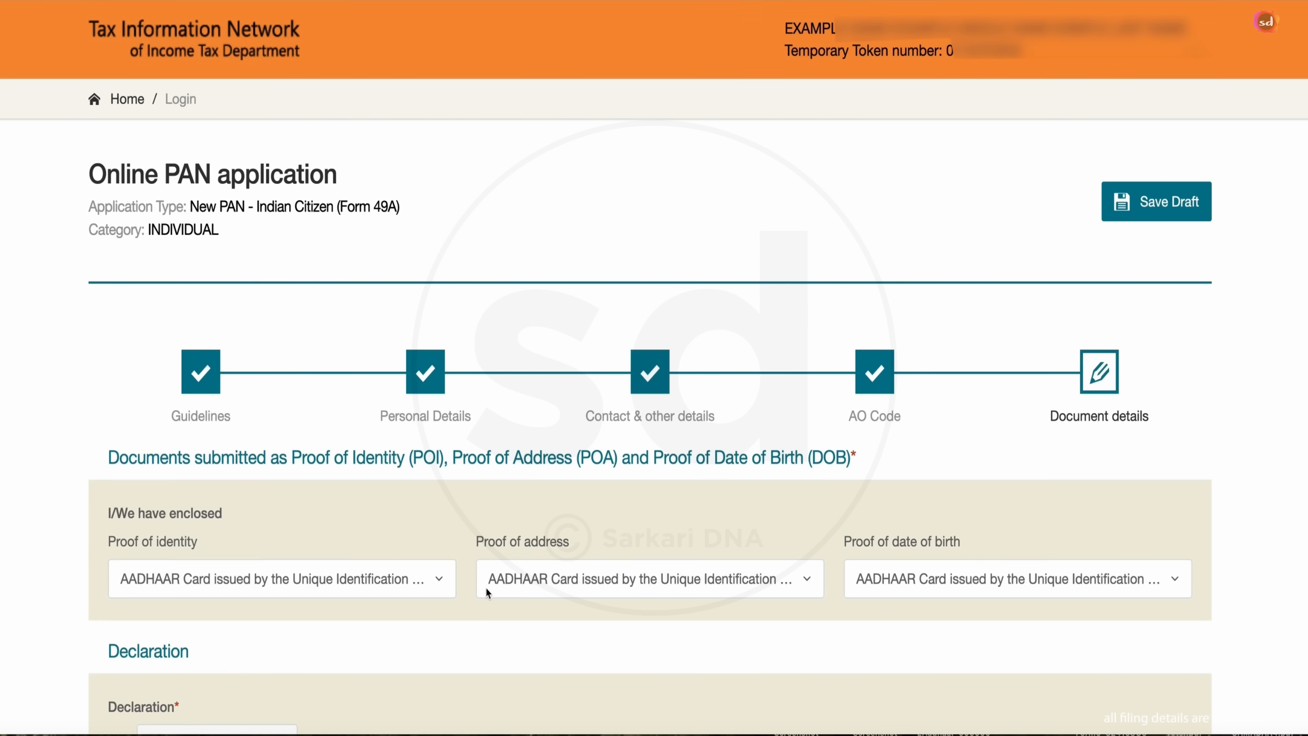
scroll(327, 555, "down", 15)
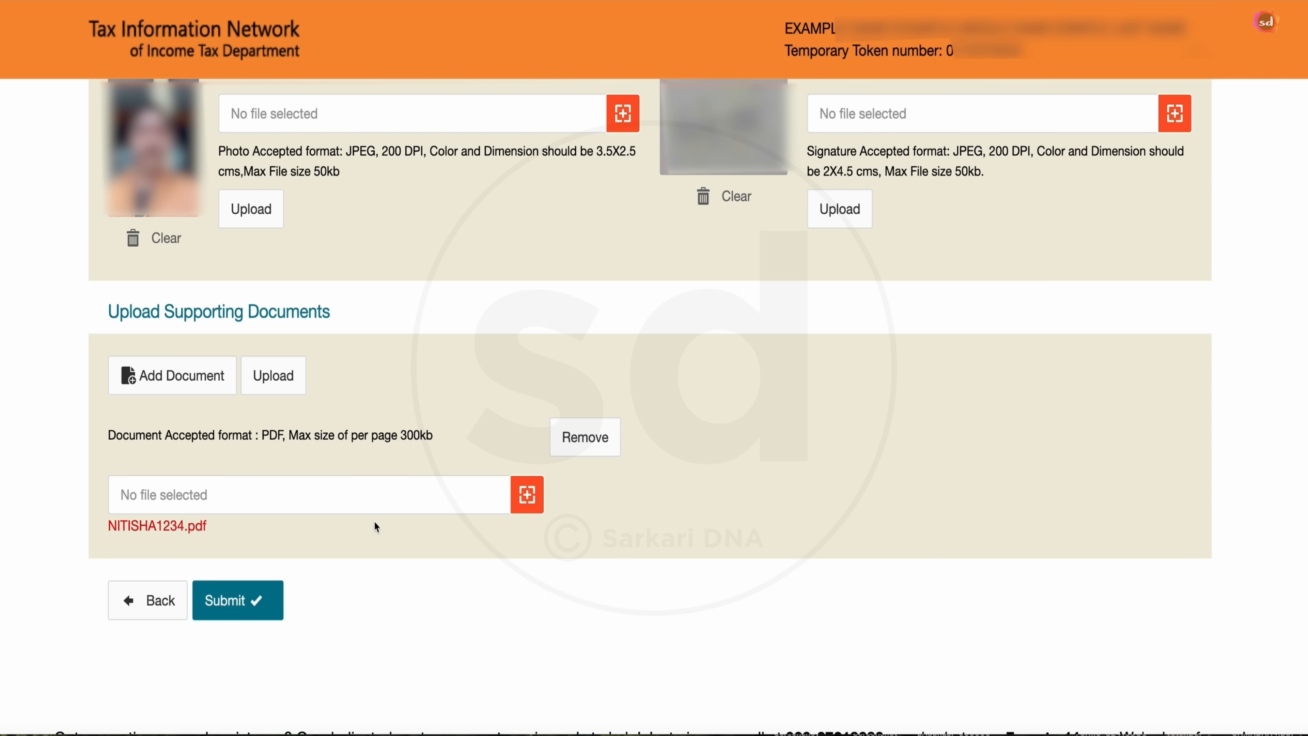
Step: Submit the document details, review the filled Form 49A, and proceed to payment
left_click(222, 605)
scroll(645, 574, "down", 1)
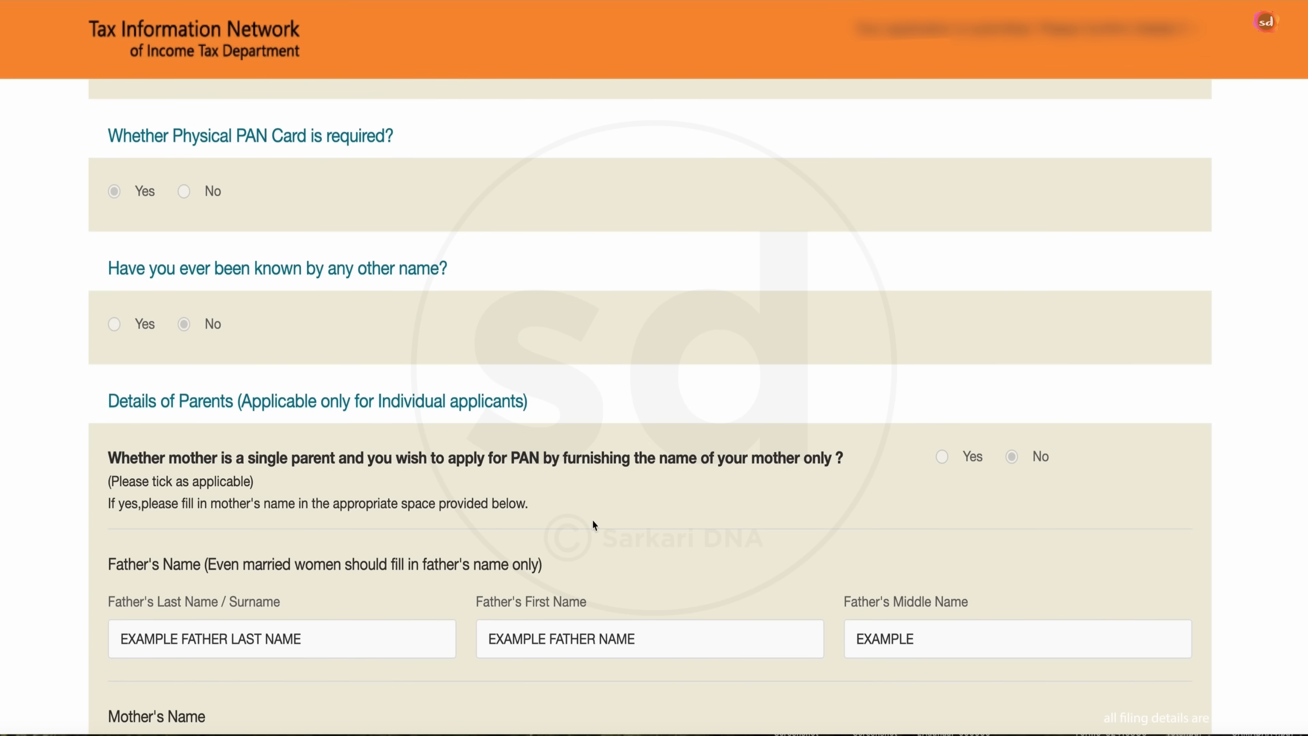
scroll(752, 633, "down", 9)
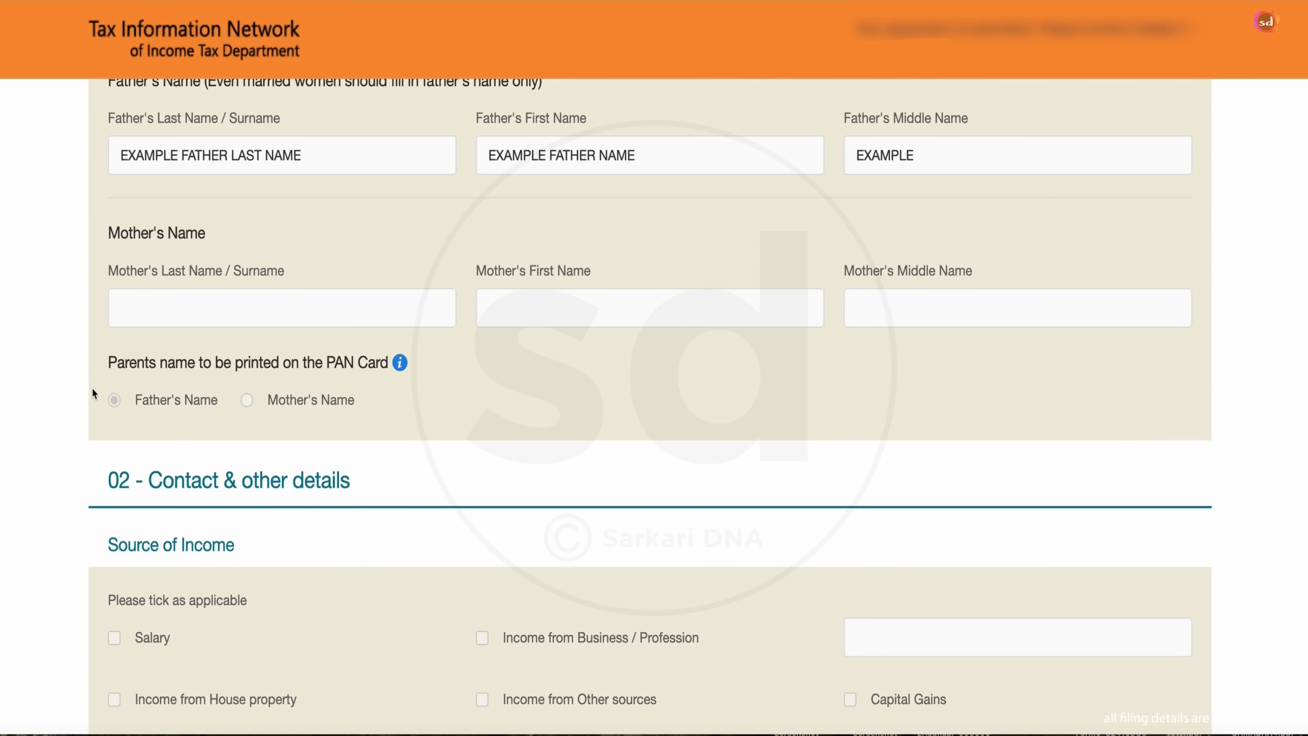
scroll(735, 691, "down", 18)
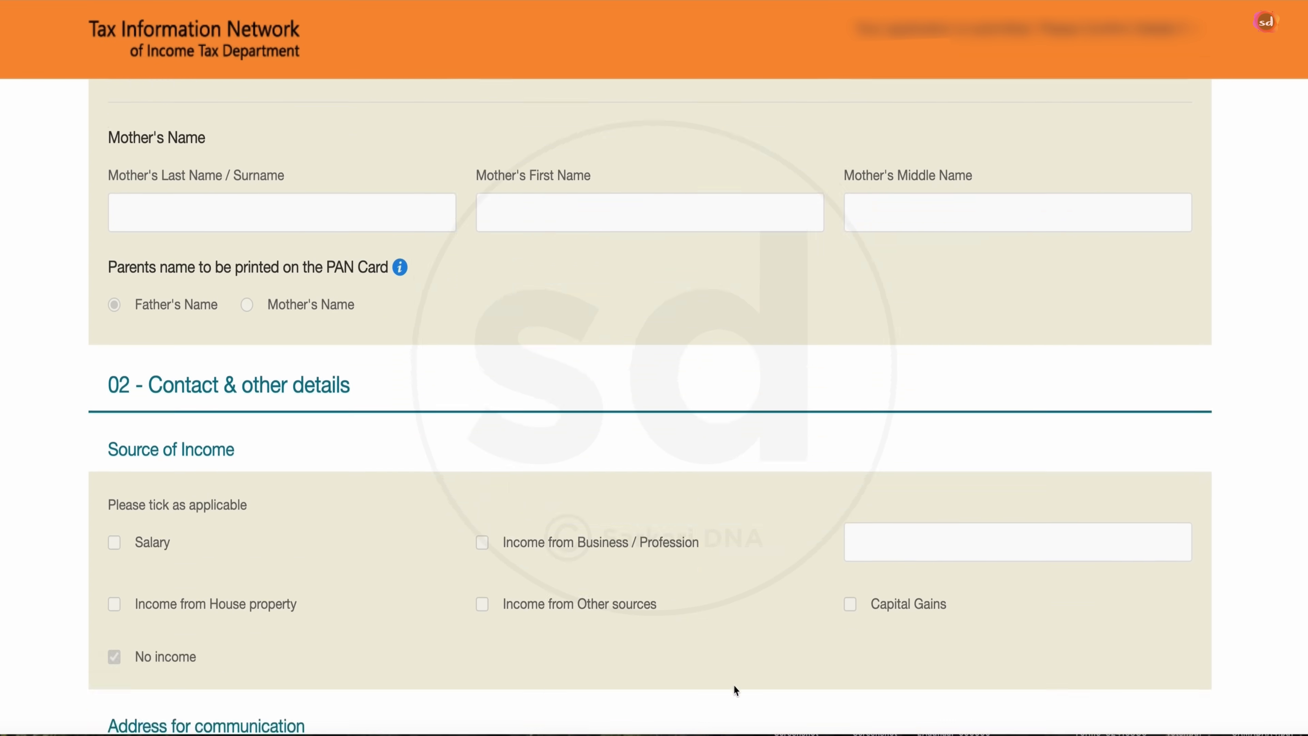
scroll(537, 621, "down", 20)
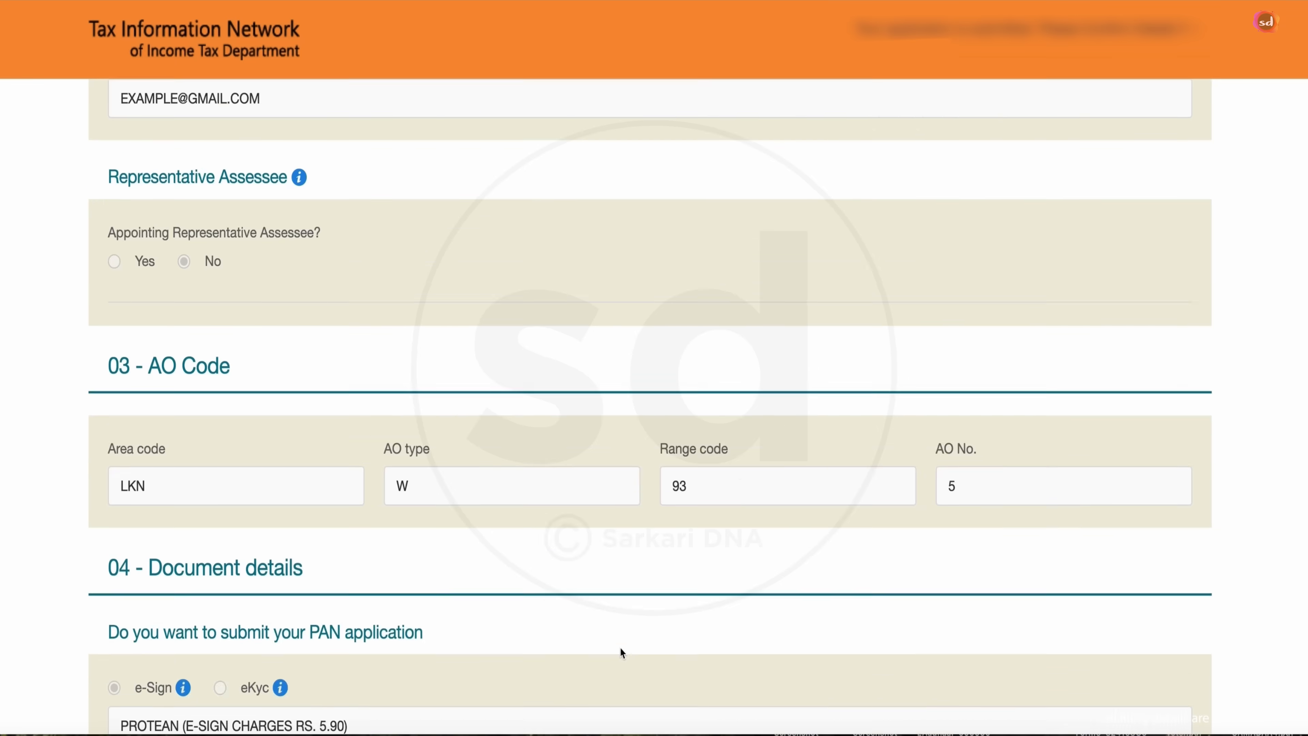
scroll(644, 622, "down", 9)
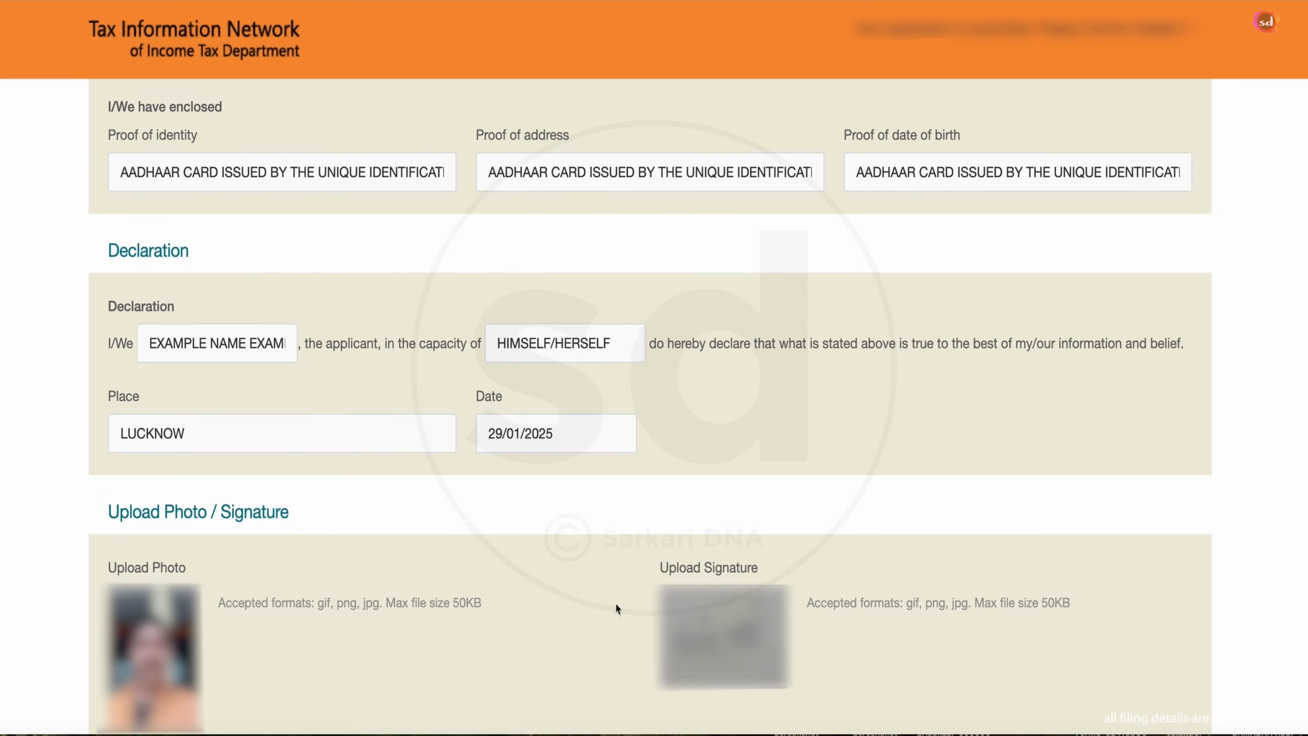
scroll(603, 660, "down", 6)
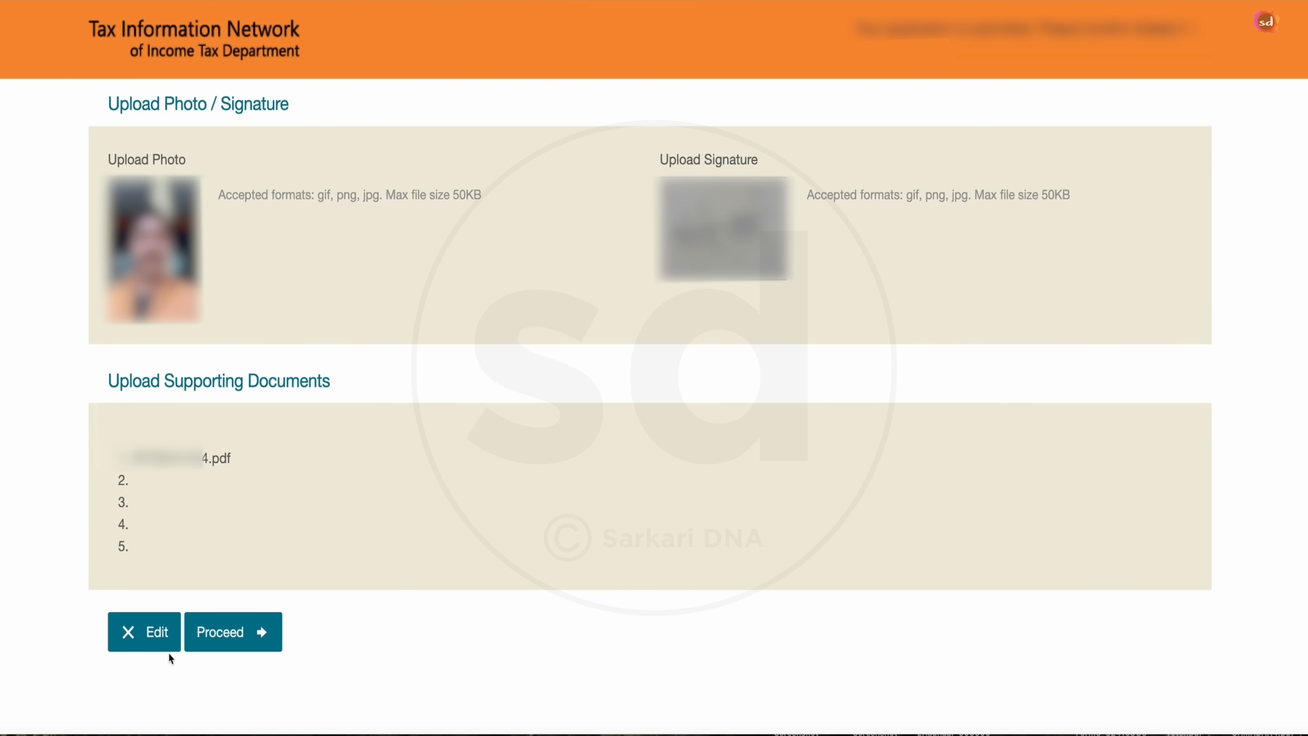
left_click(242, 644)
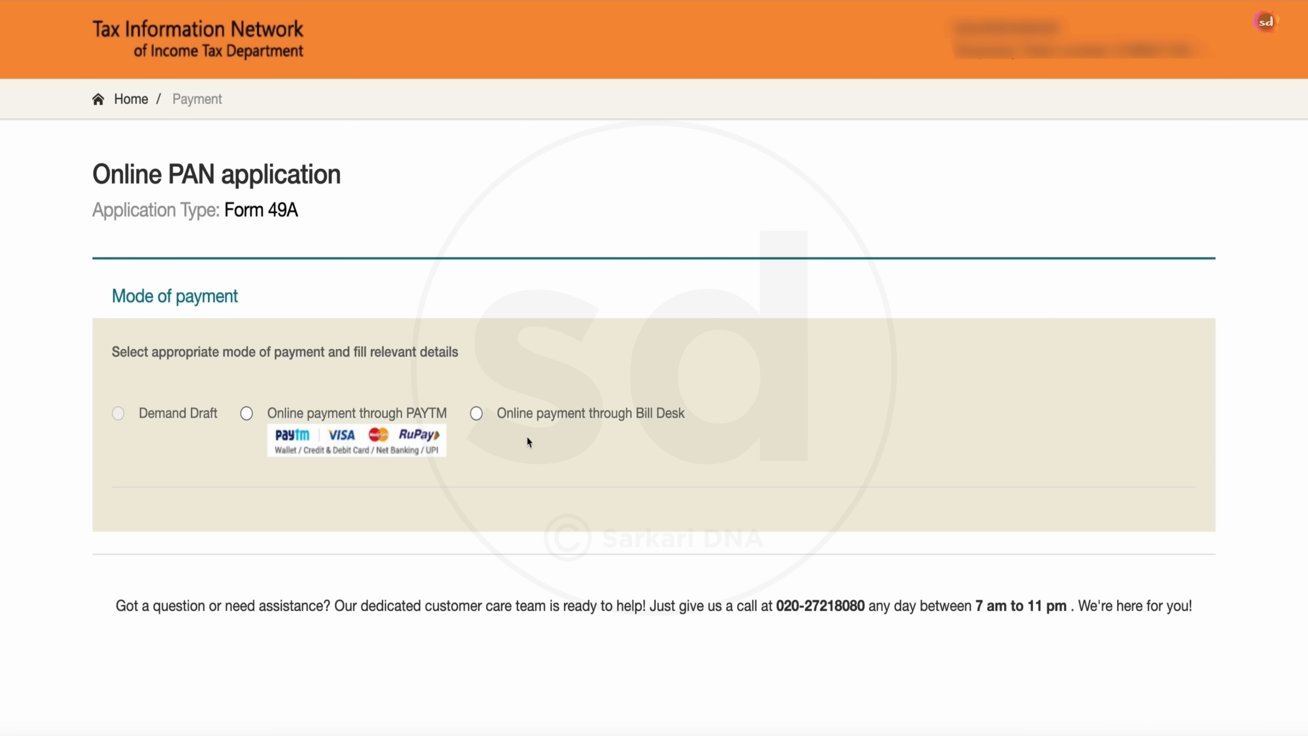
Step: Select online payment through Bill Desk, agree to the terms of service, and confirm payment
left_click(476, 413)
scroll(447, 574, "down", 6)
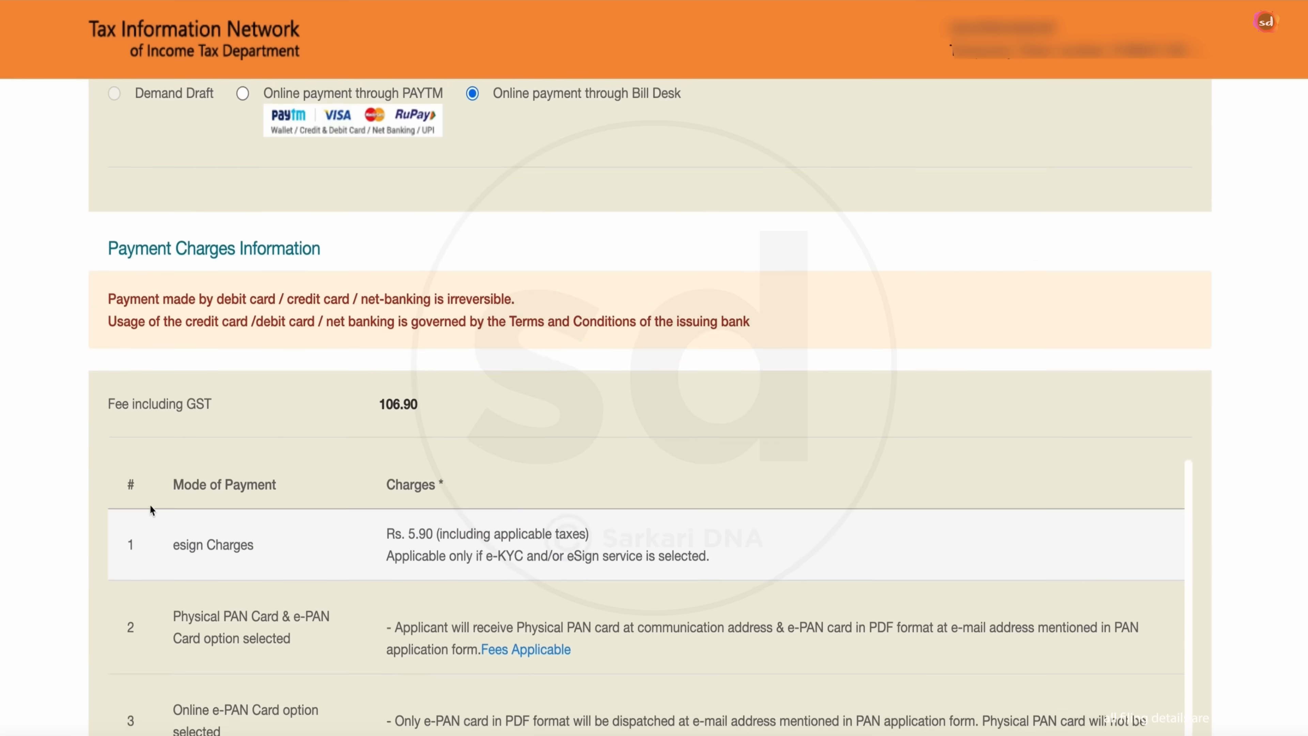
scroll(453, 515, "down", 5)
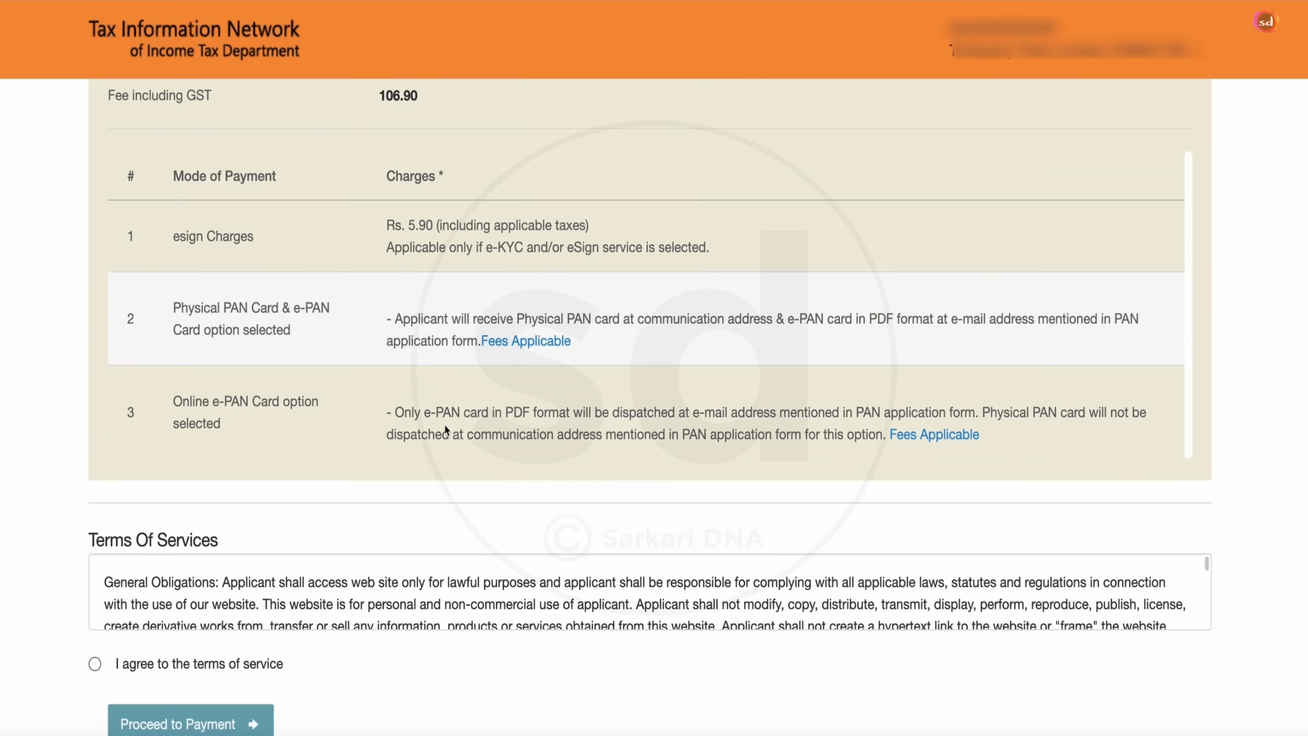
scroll(445, 431, "down", 3)
scroll(463, 479, "down", 5)
left_click(94, 550)
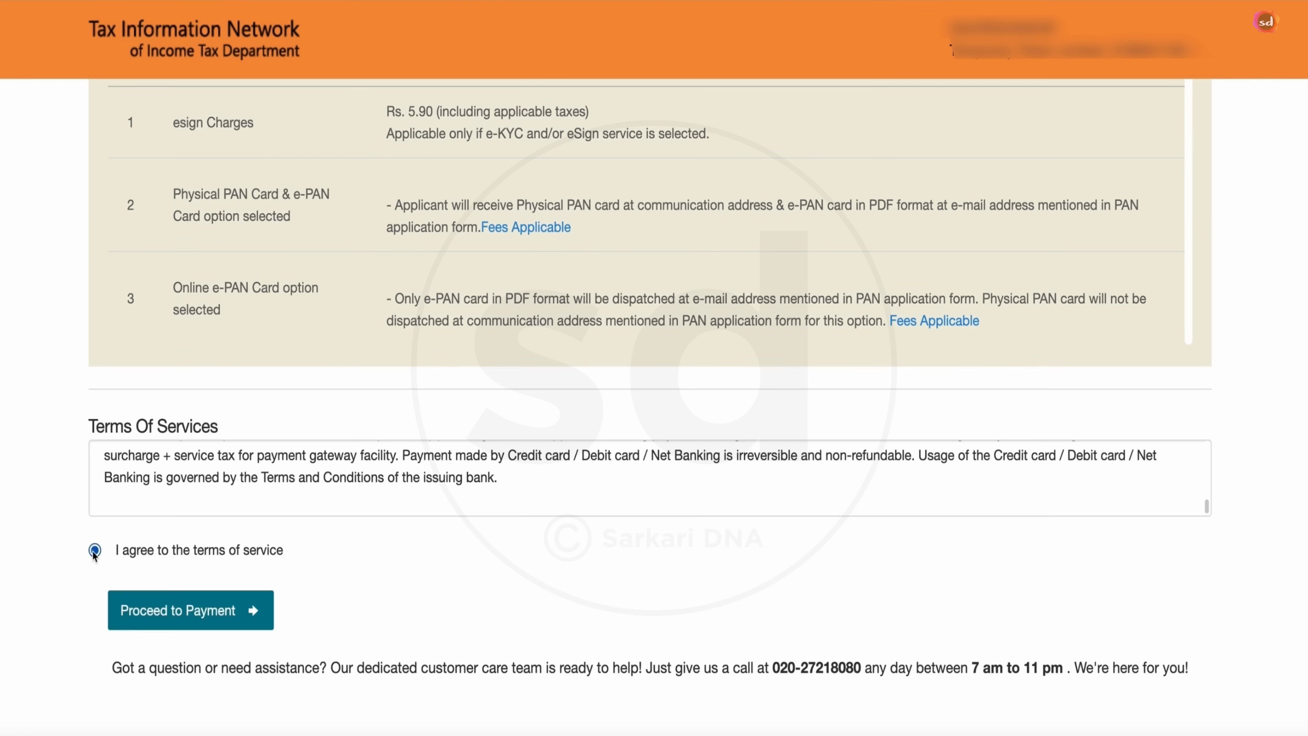
left_click(226, 619)
left_click(104, 587)
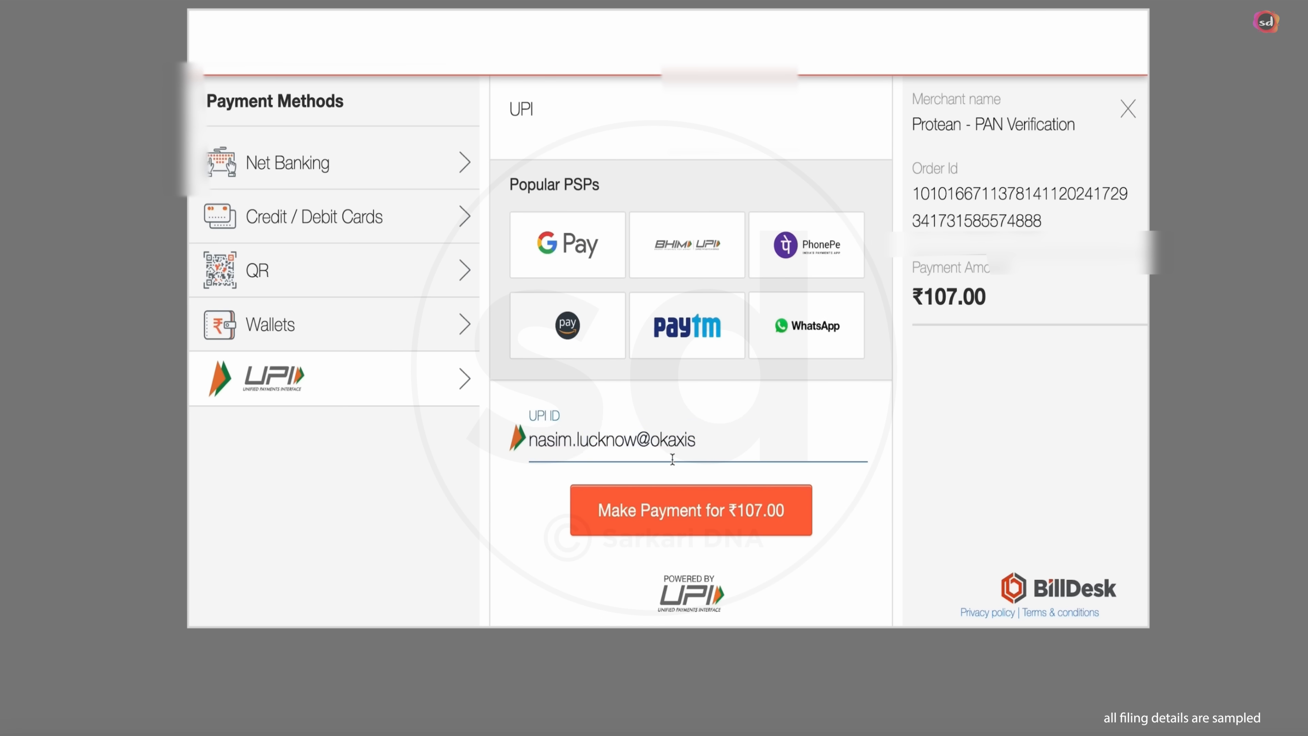
Step: Submit the ₹107.00 fee from BillDesk using the entered UPI ID
left_click(699, 513)
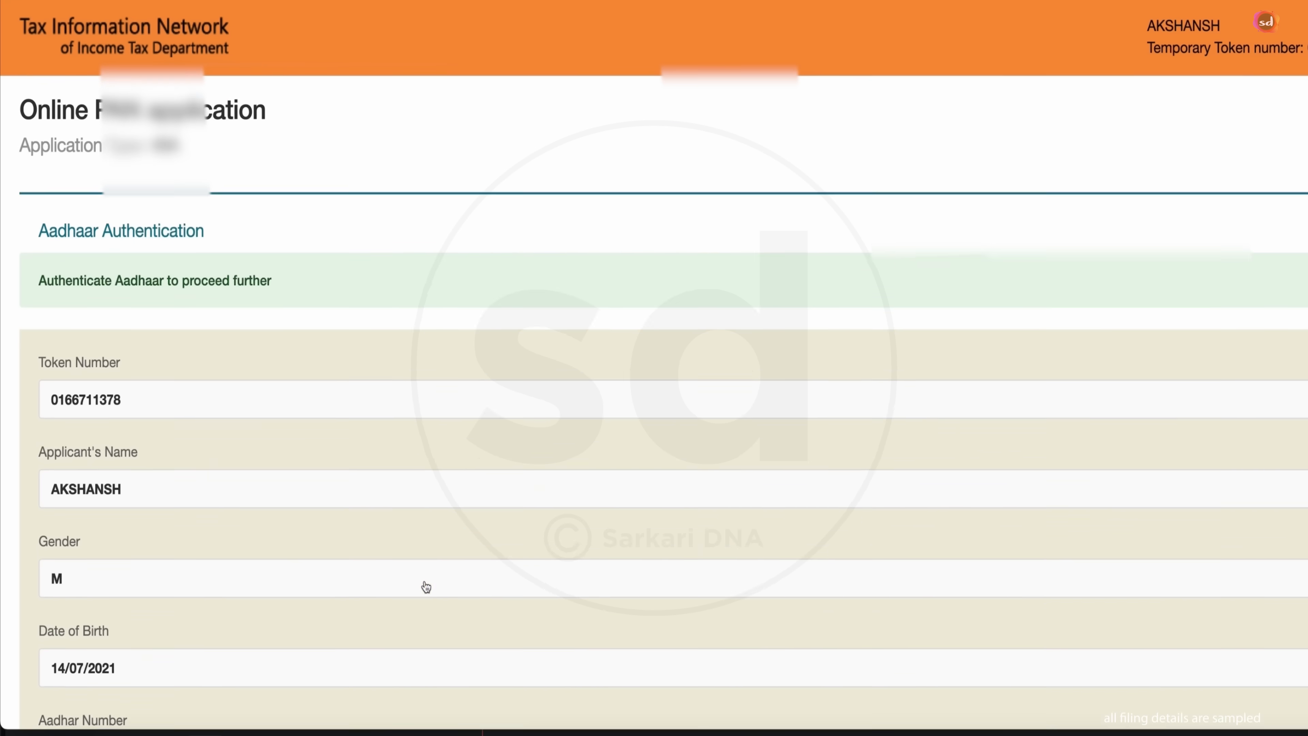
Step: Give consent for Aadhaar authentication and request an OTP
scroll(426, 586, "down", 8)
left_click(45, 389)
scroll(85, 644, "down", 1)
left_click(85, 618)
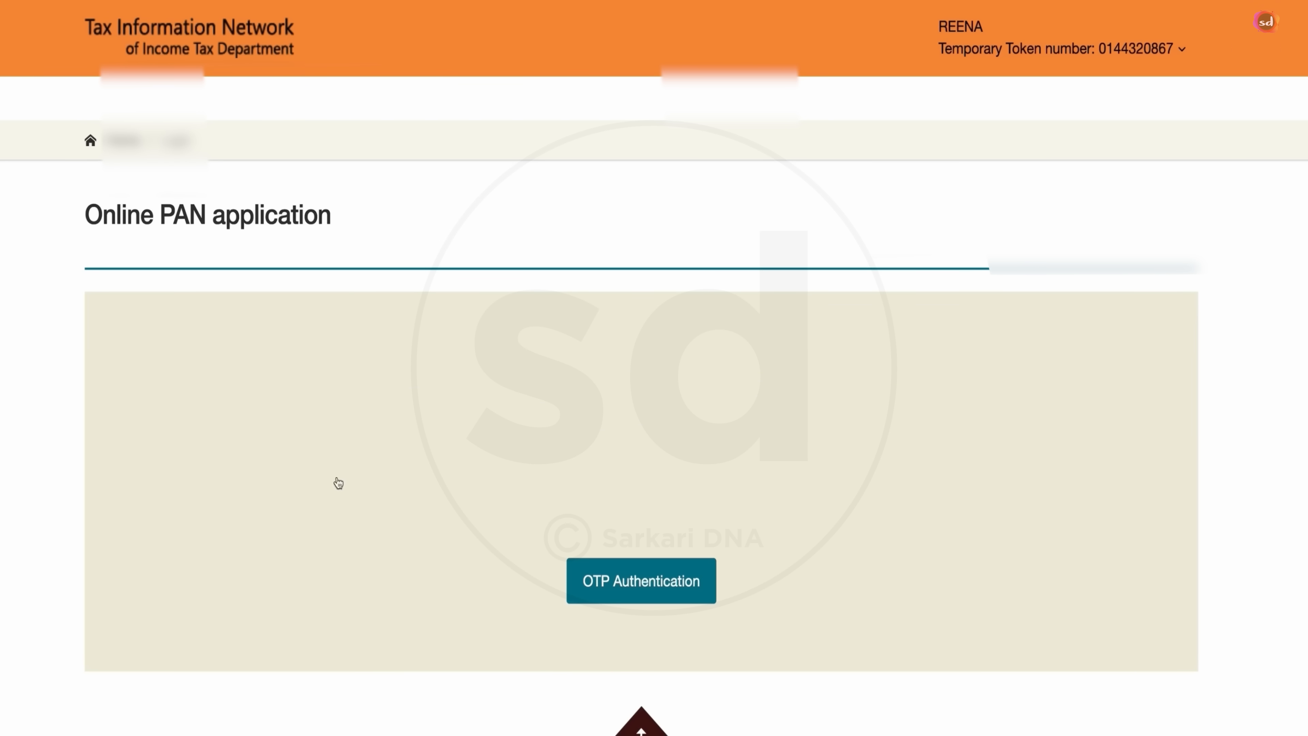
left_click(645, 593)
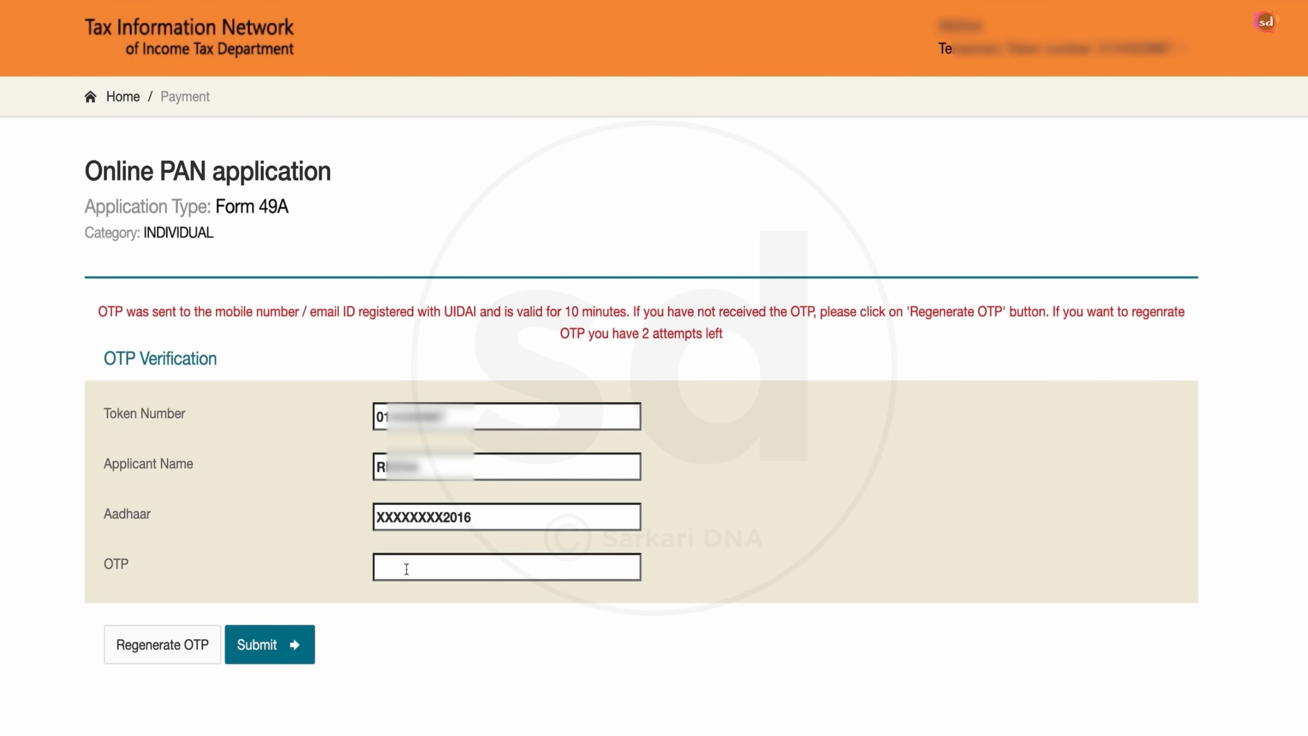
Step: Enter the received Aadhaar OTP and submit it for verification
left_click(407, 569)
left_click(283, 655)
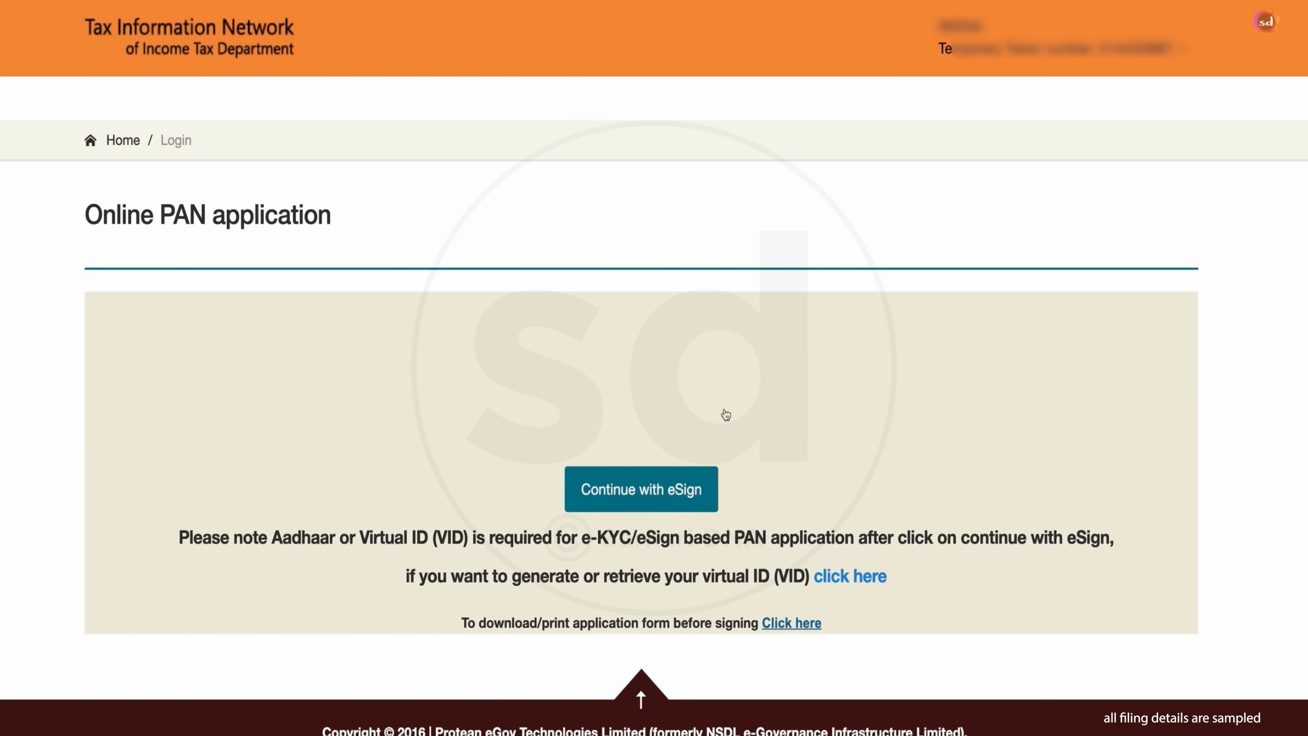
scroll(698, 530, "down", 1)
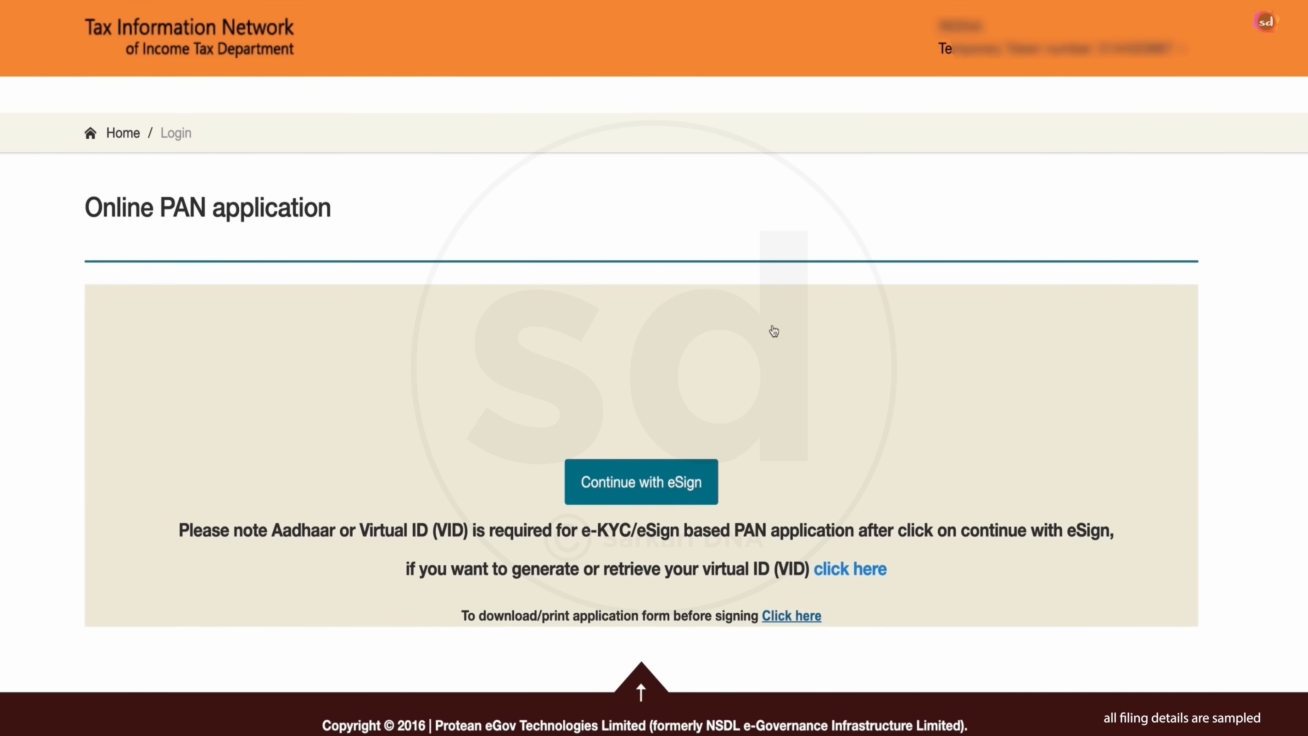
Step: E-sign the PAN application by authorizing Aadhaar use, requesting an OTP, and verifying the received OTP
left_click(647, 482)
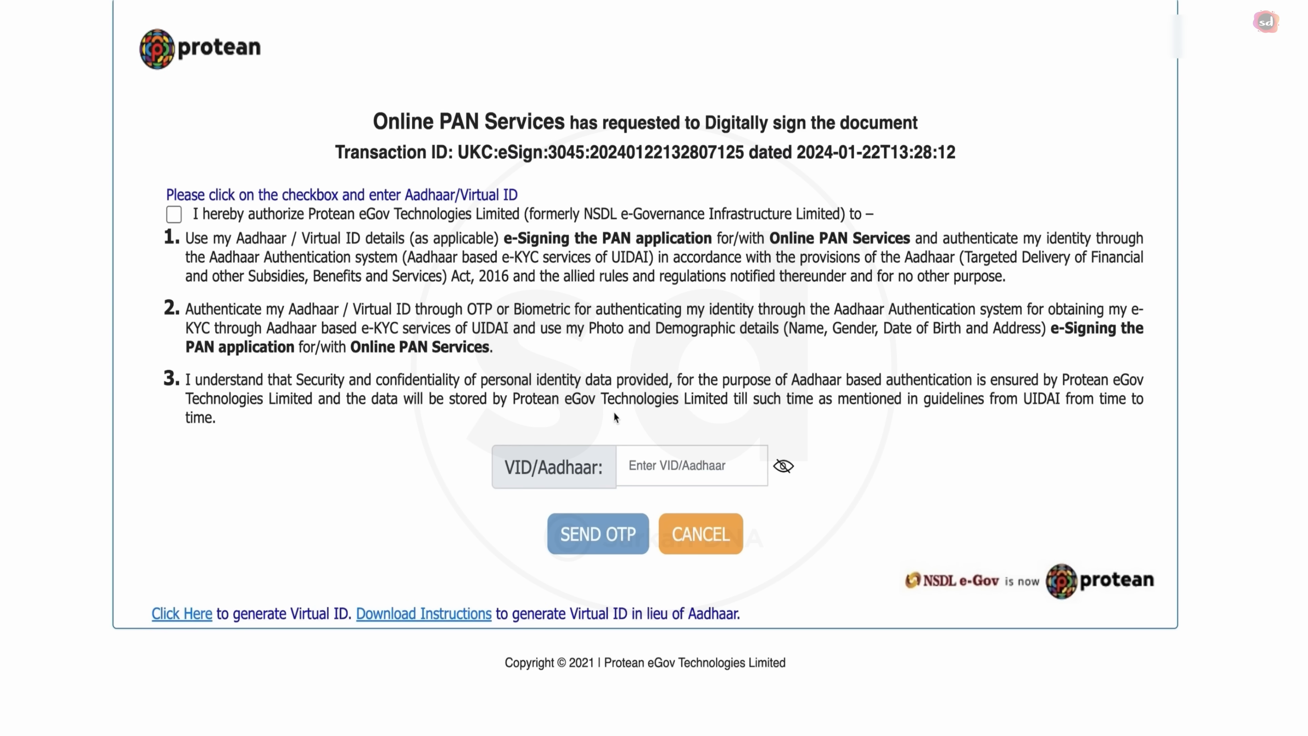
left_click(173, 214)
left_click(690, 465)
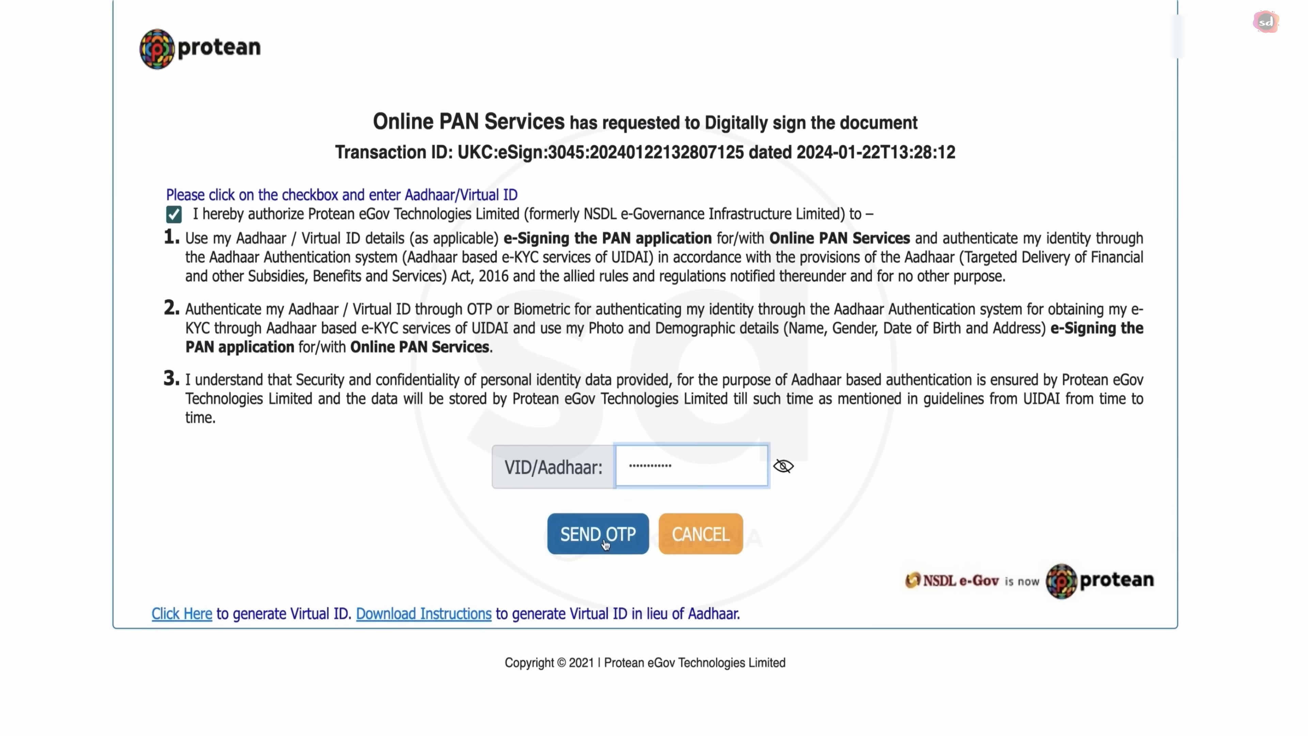
left_click(605, 542)
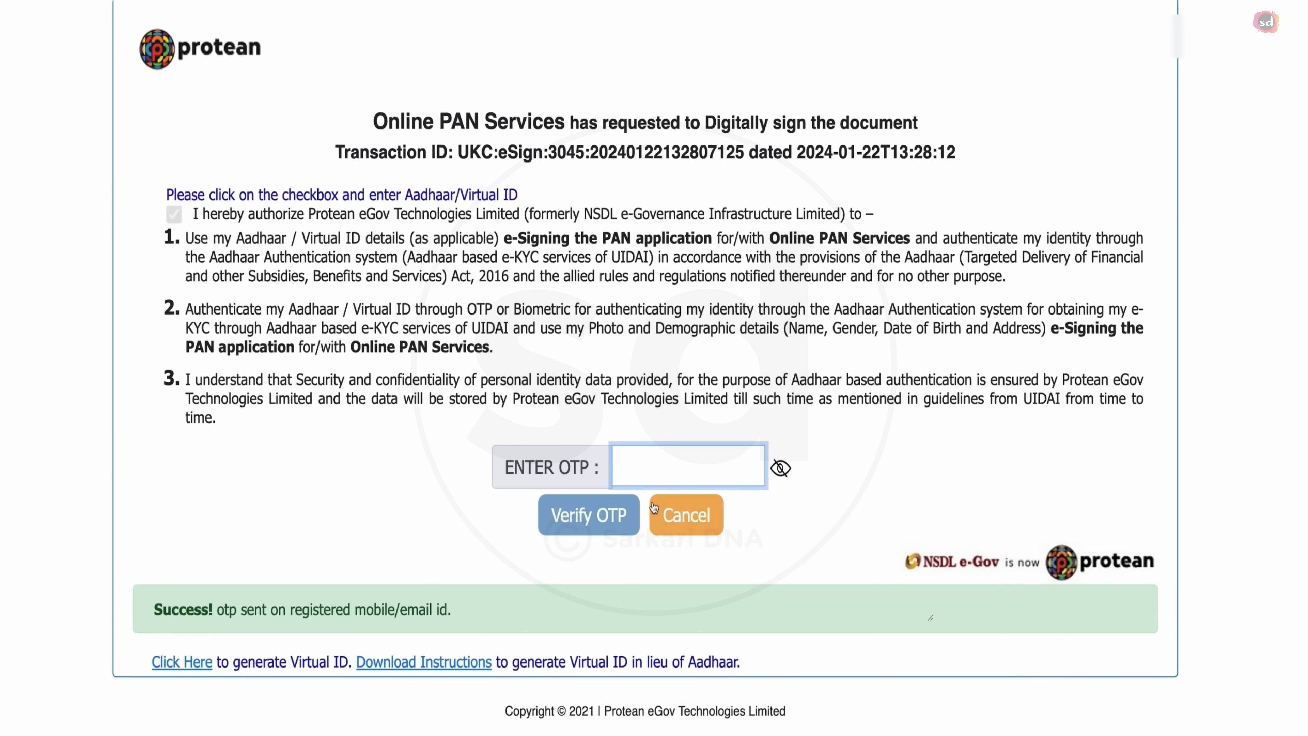
type("••••••")
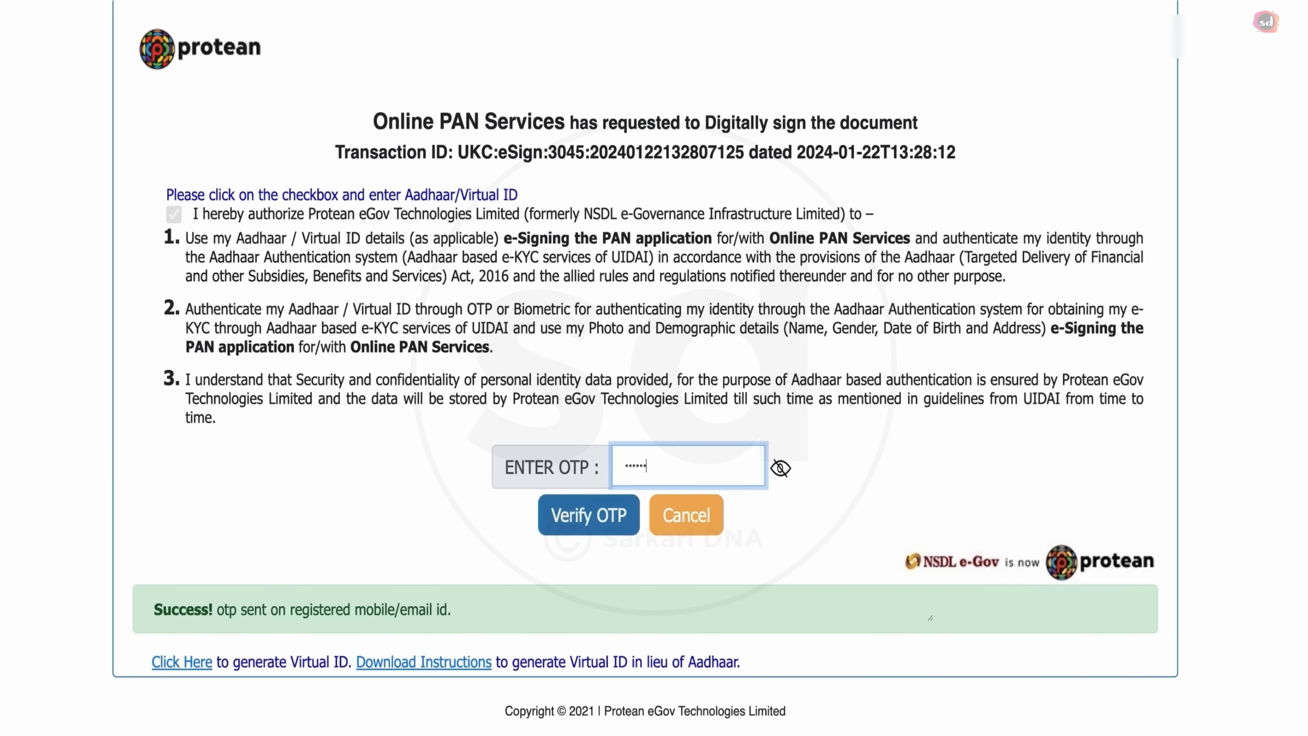
left_click(601, 524)
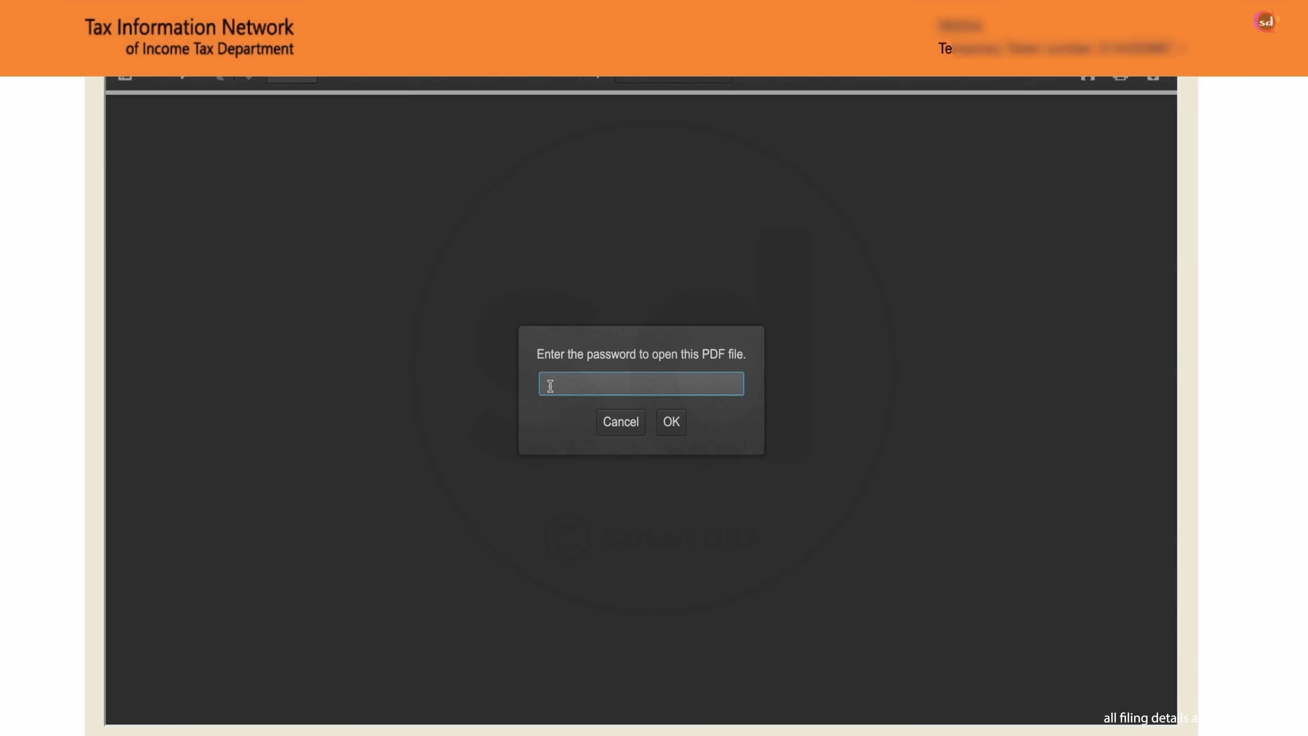
Step: Unlock the Form 49A acknowledgement PDF with the date-of-birth password, review it, and save a copy
type("********")
left_click(679, 422)
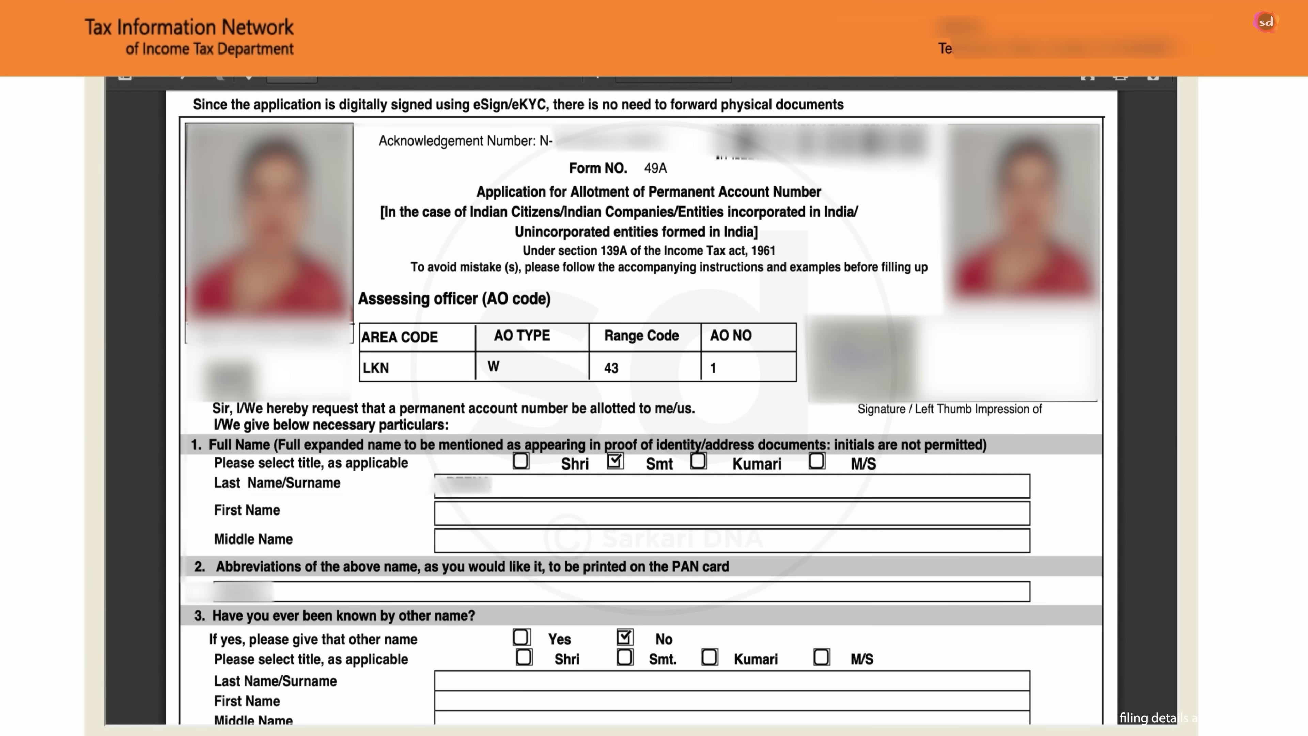
scroll(906, 562, "down", 1)
scroll(905, 562, "down", 20)
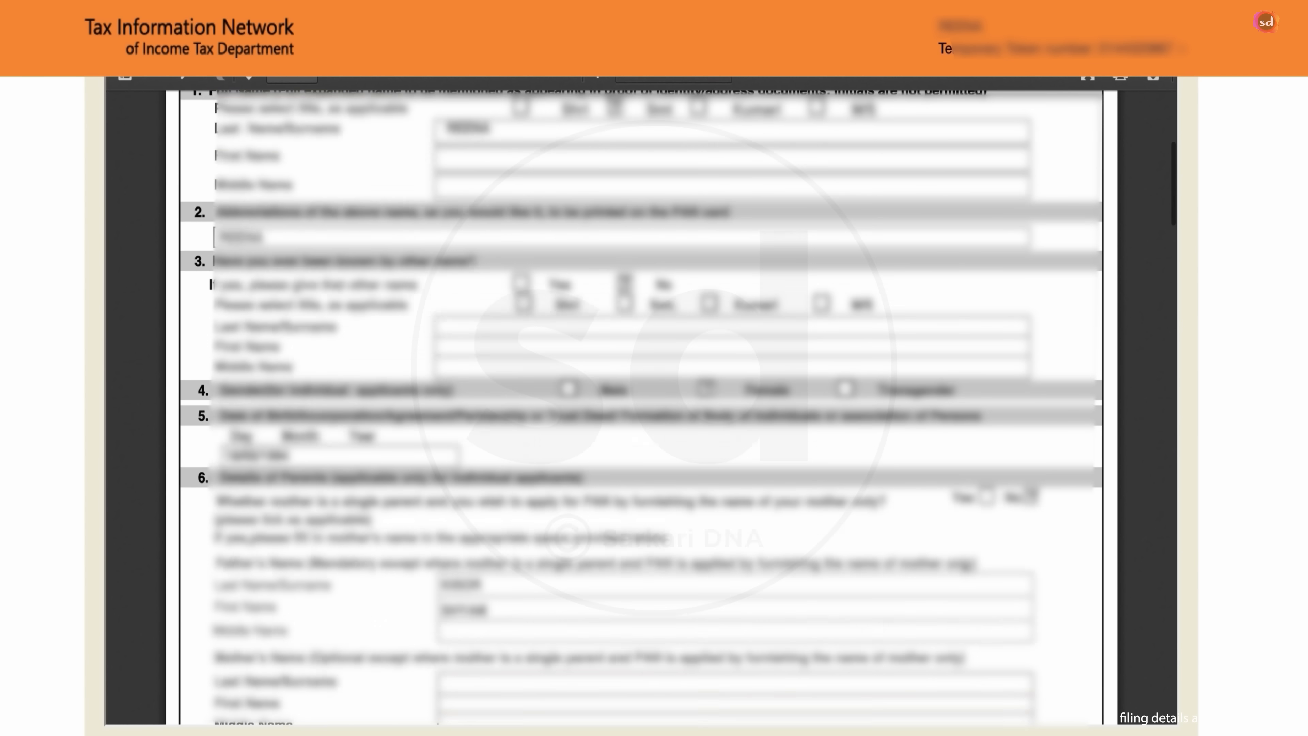
scroll(874, 515, "up", 15)
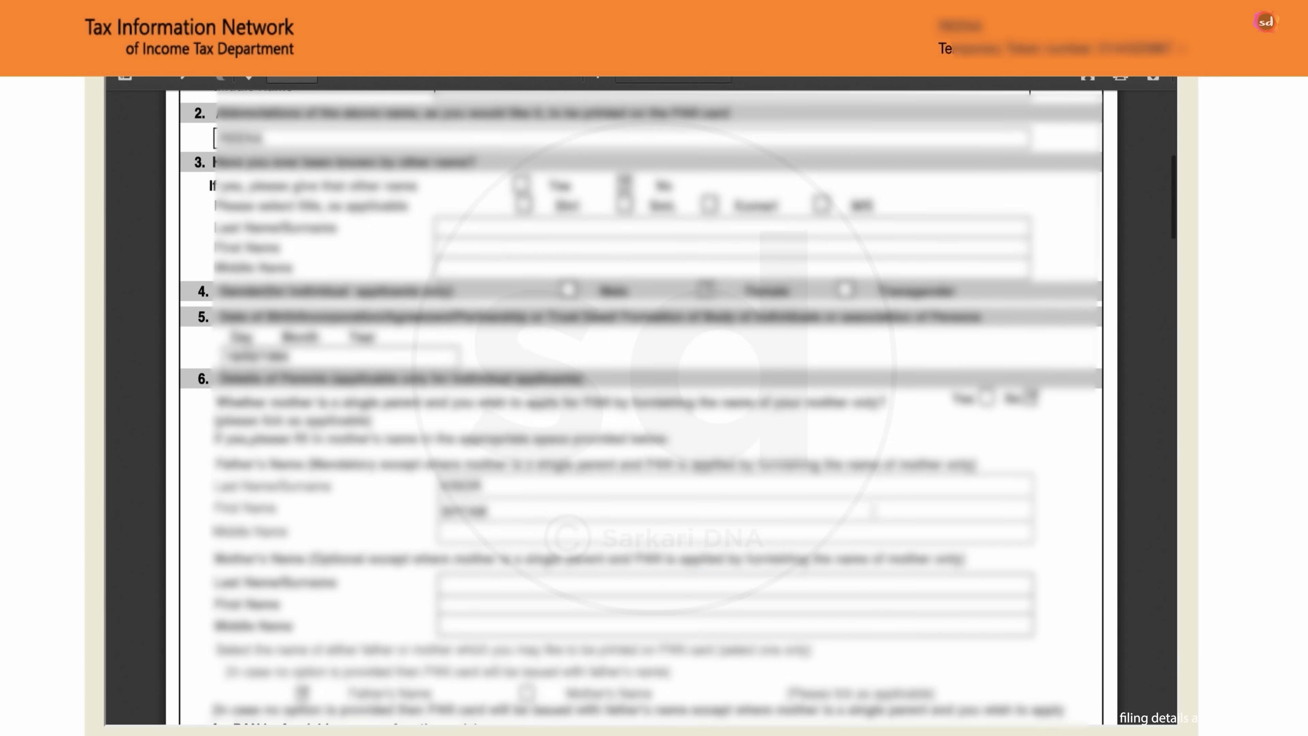
scroll(871, 513, "up", 2)
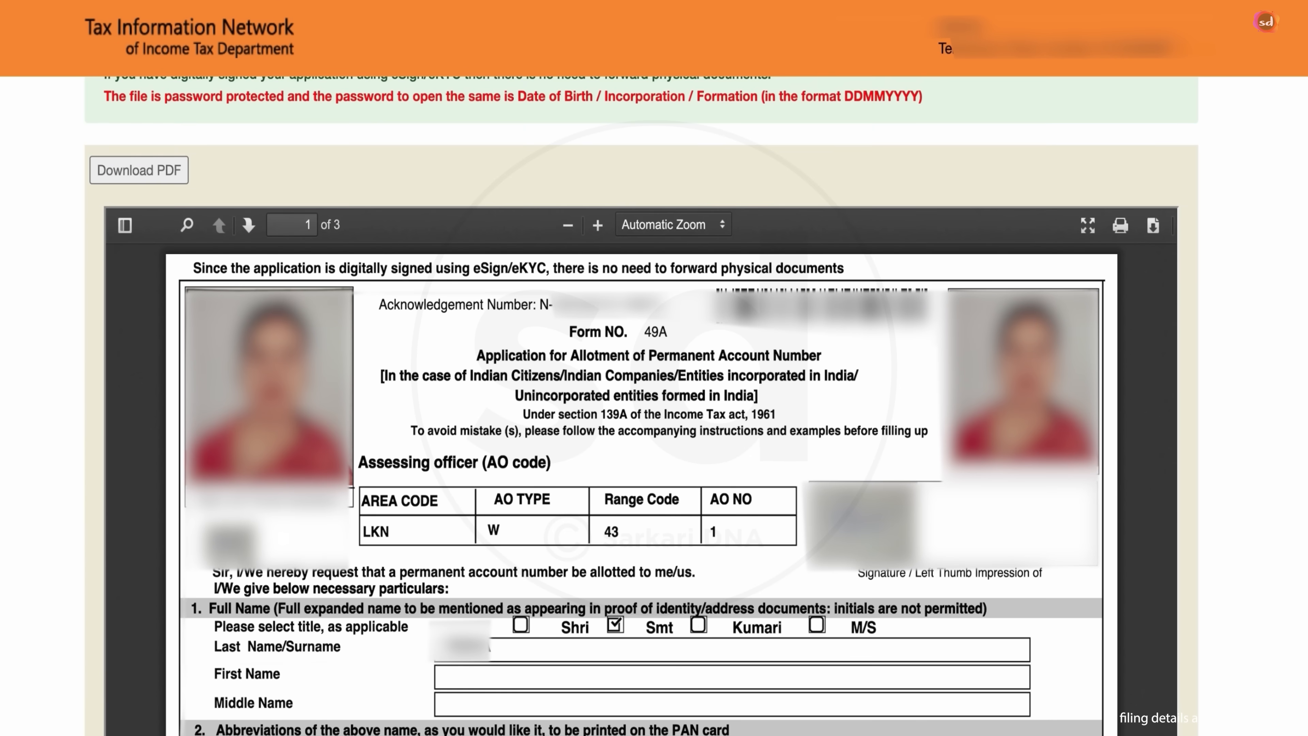
scroll(35, 409, "up", 5)
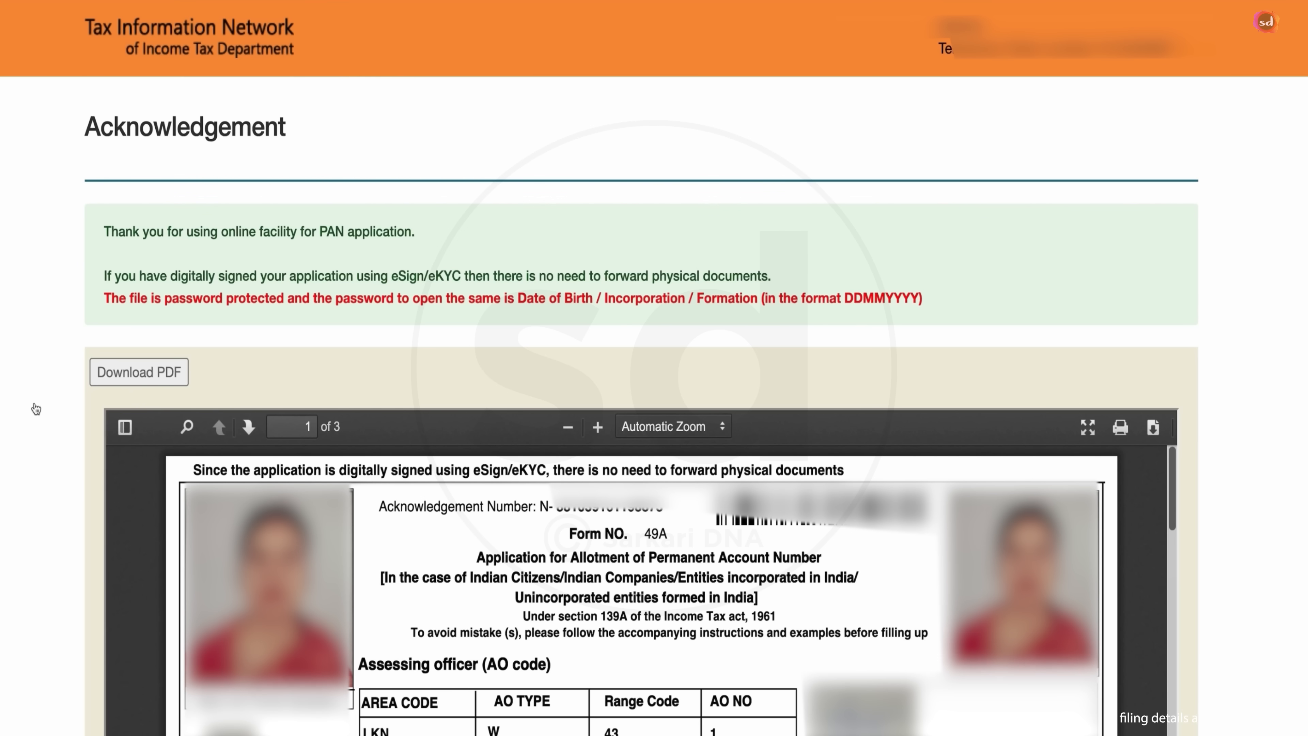
left_click(157, 372)
left_click(738, 389)
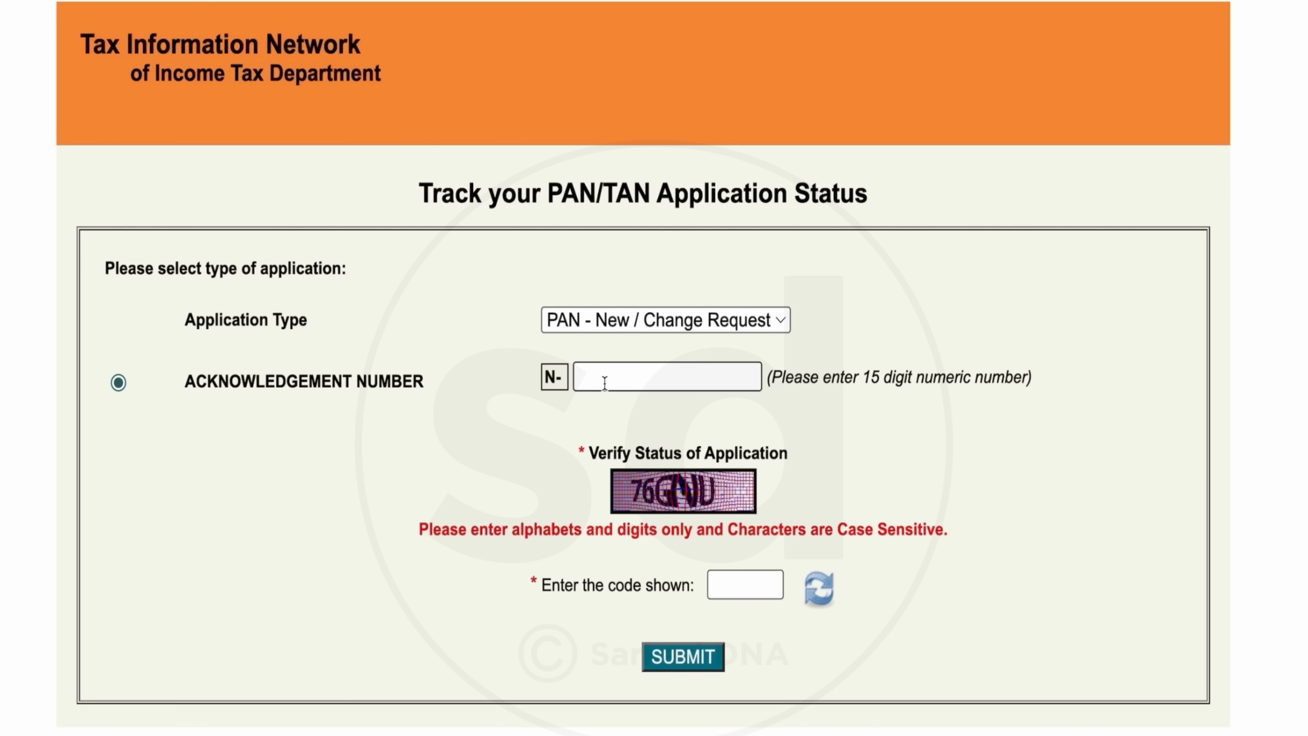
Step: Check the PAN application status using the acknowledgement number and the displayed captcha code
left_click(605, 384)
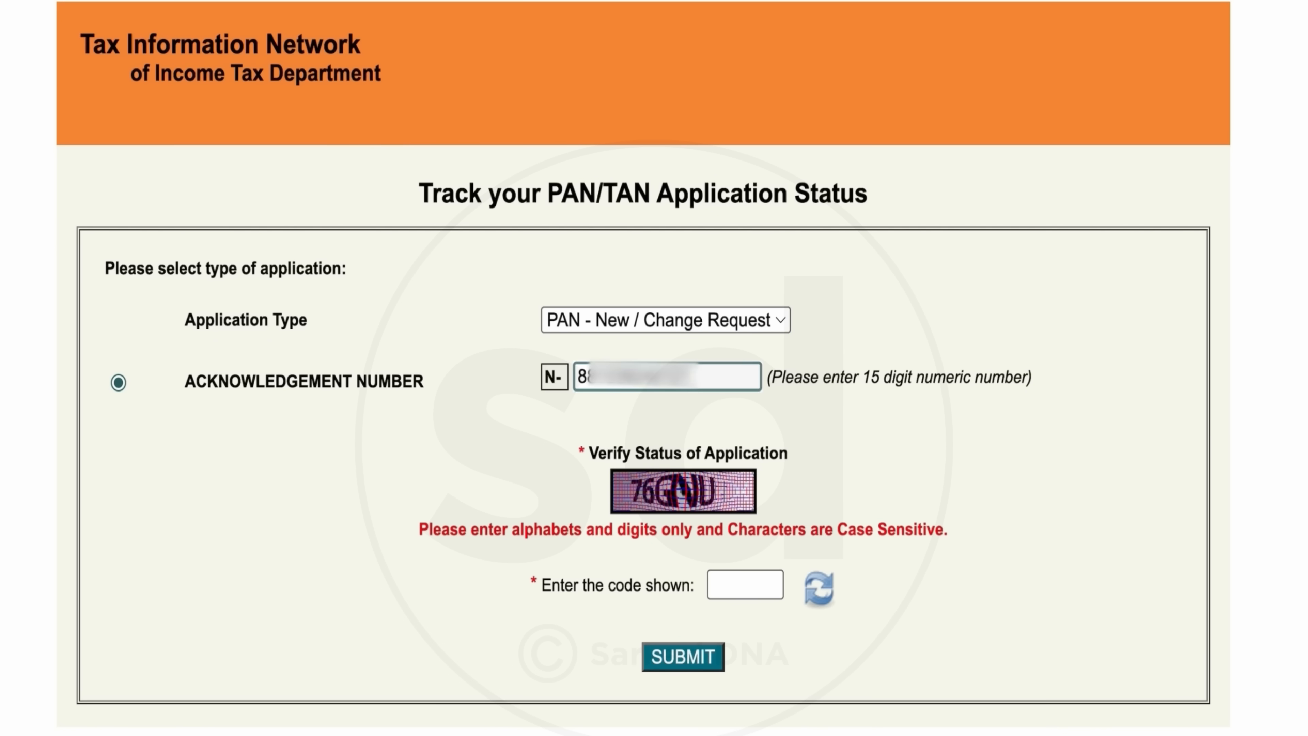
type("00")
type("3")
left_click(731, 585)
type("76GNU")
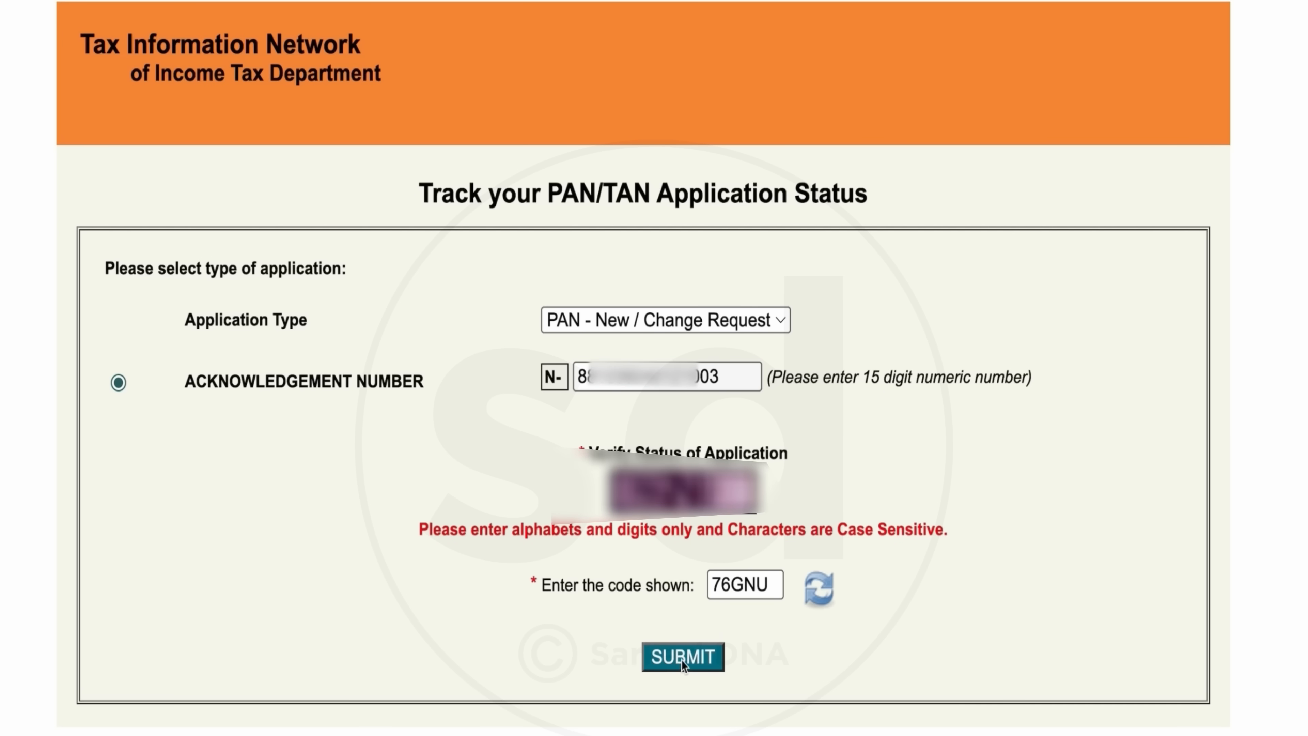
left_click(682, 661)
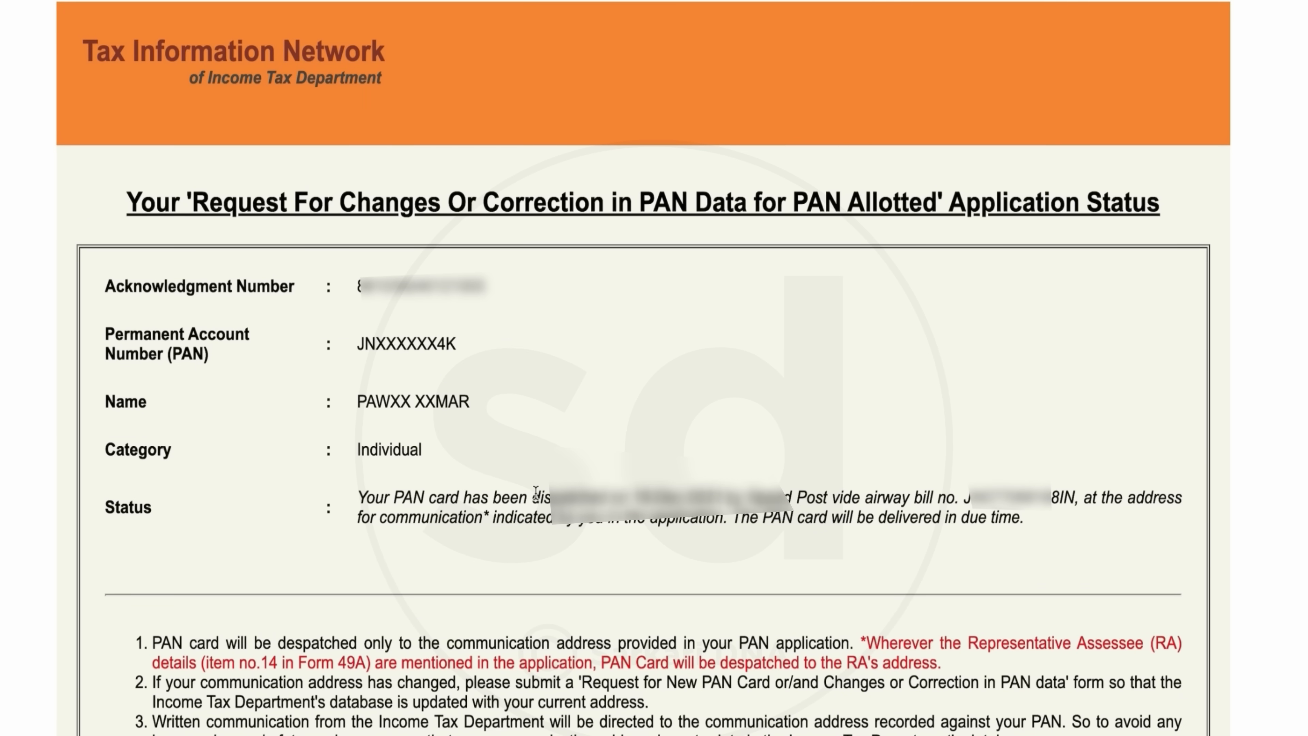